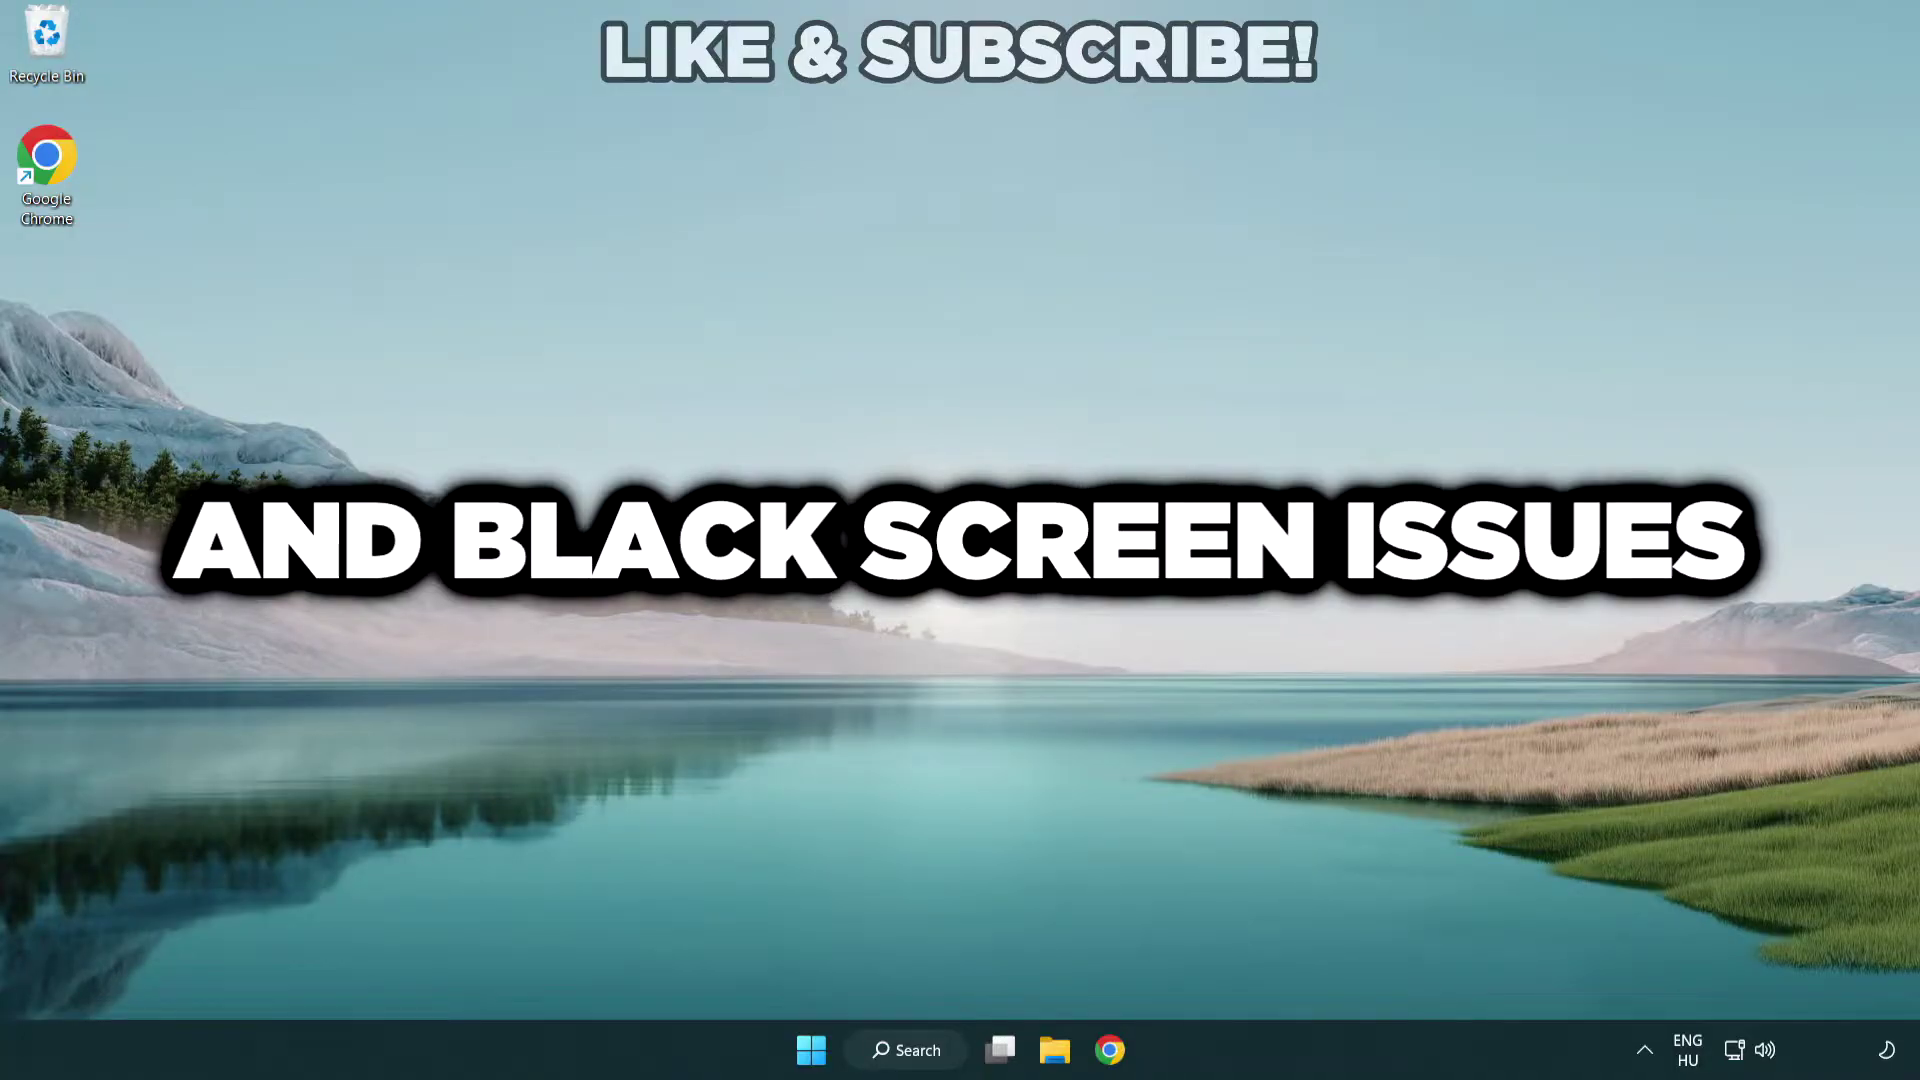
Search Windows for 'device manager' and open the Device Manager best match
click(916, 1057)
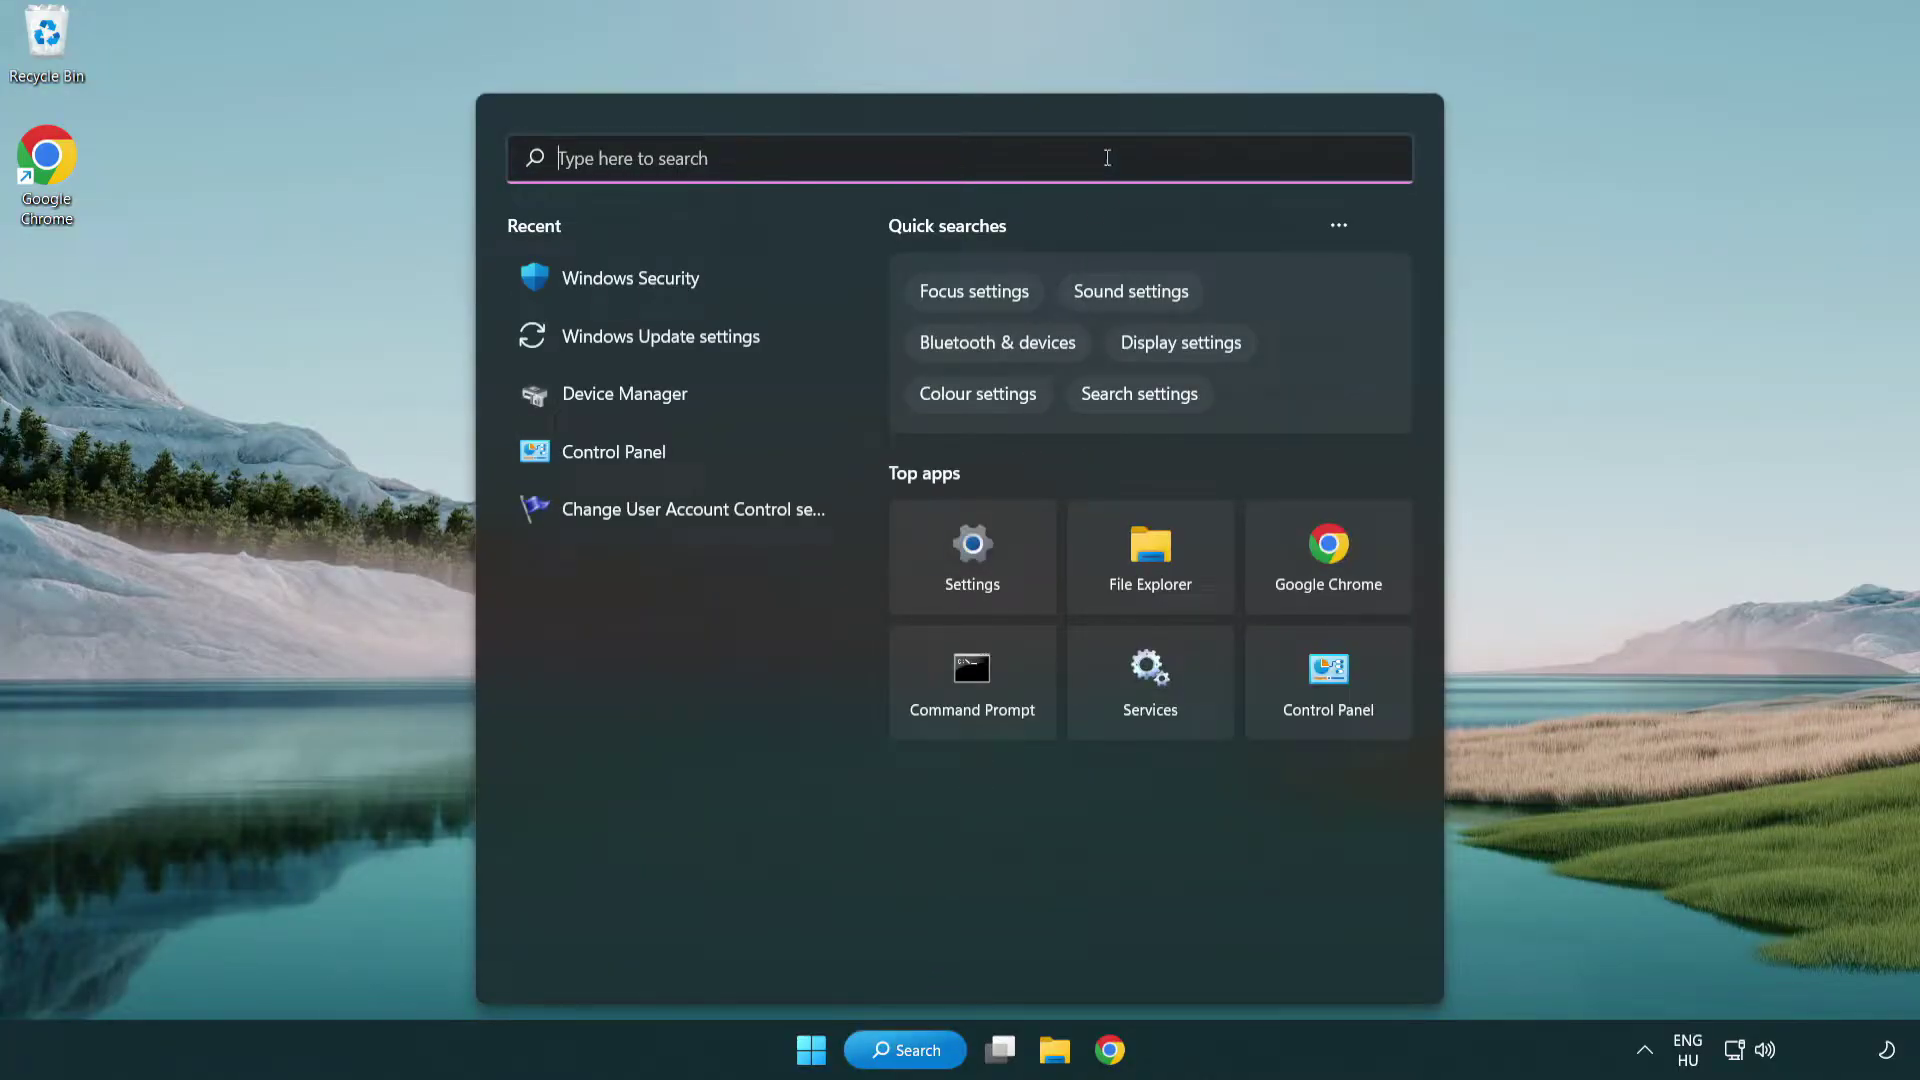
text(devic)
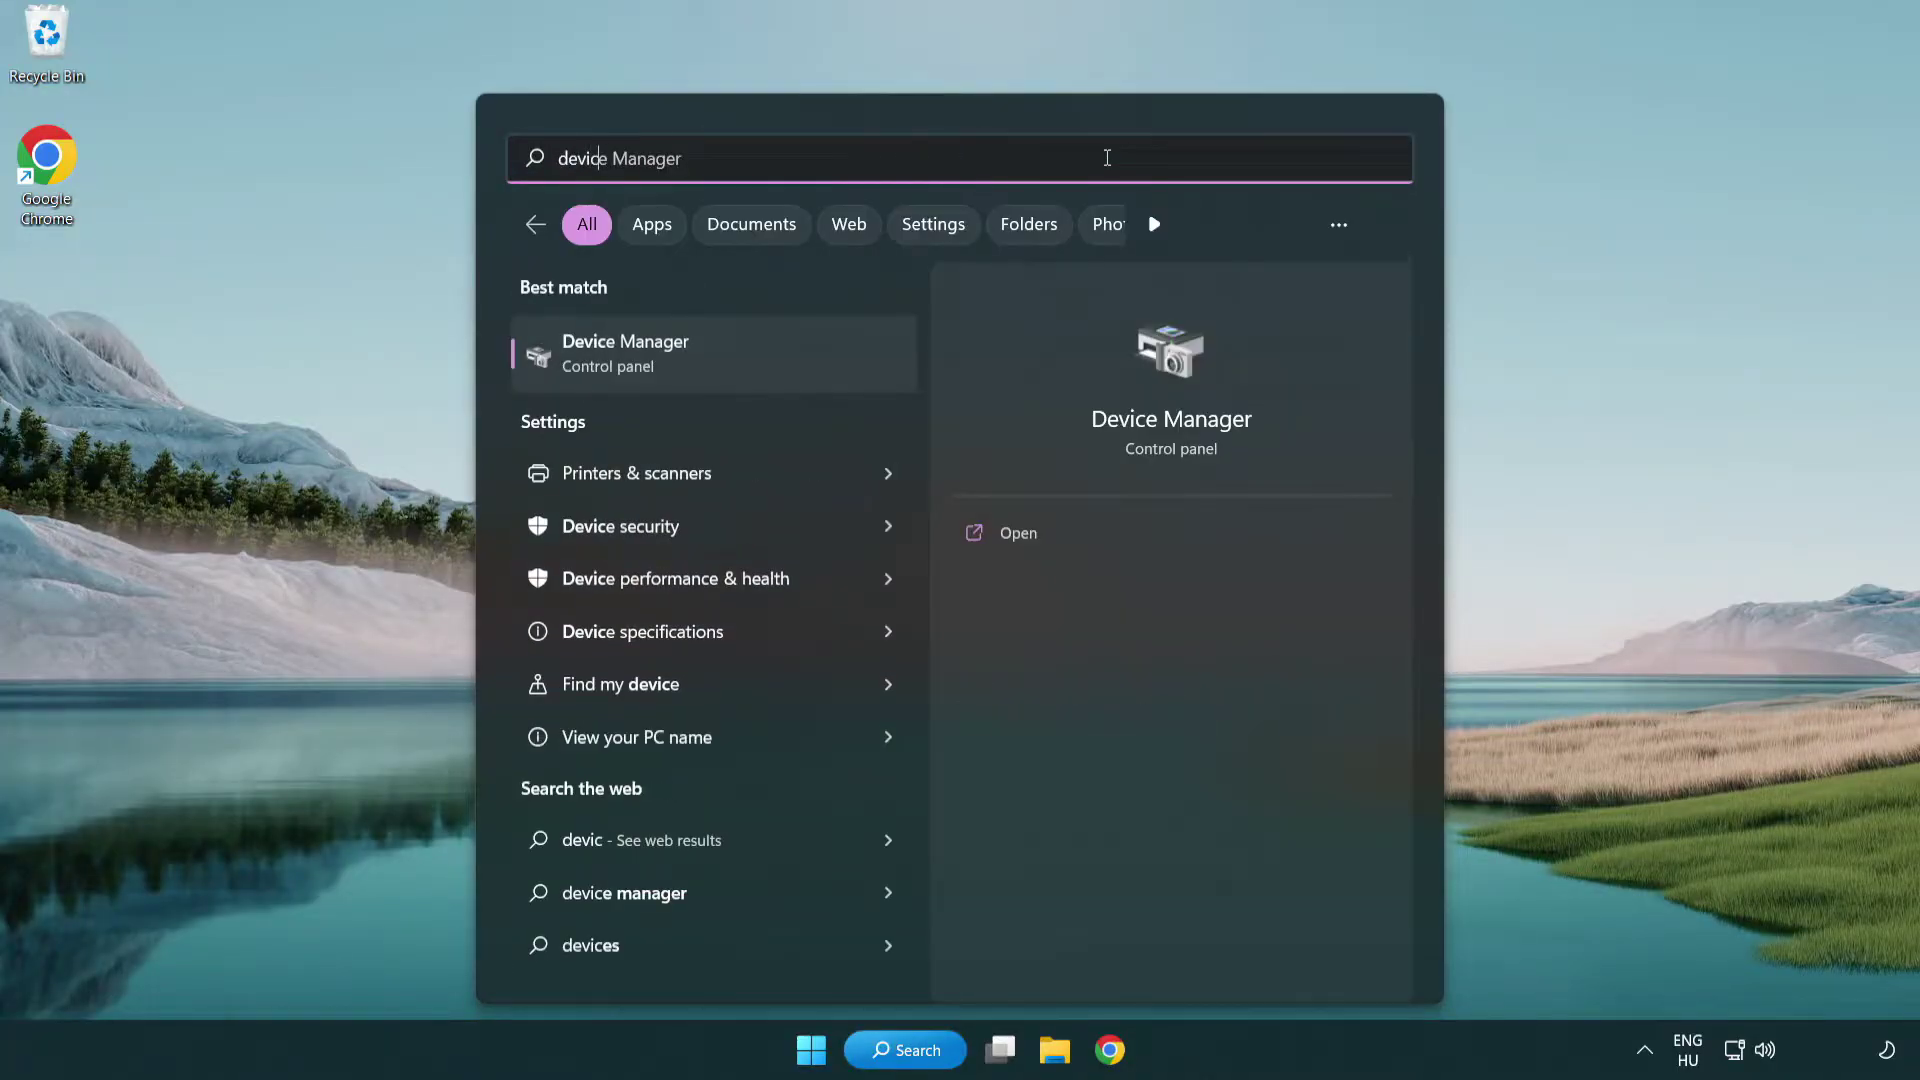
text(e manager)
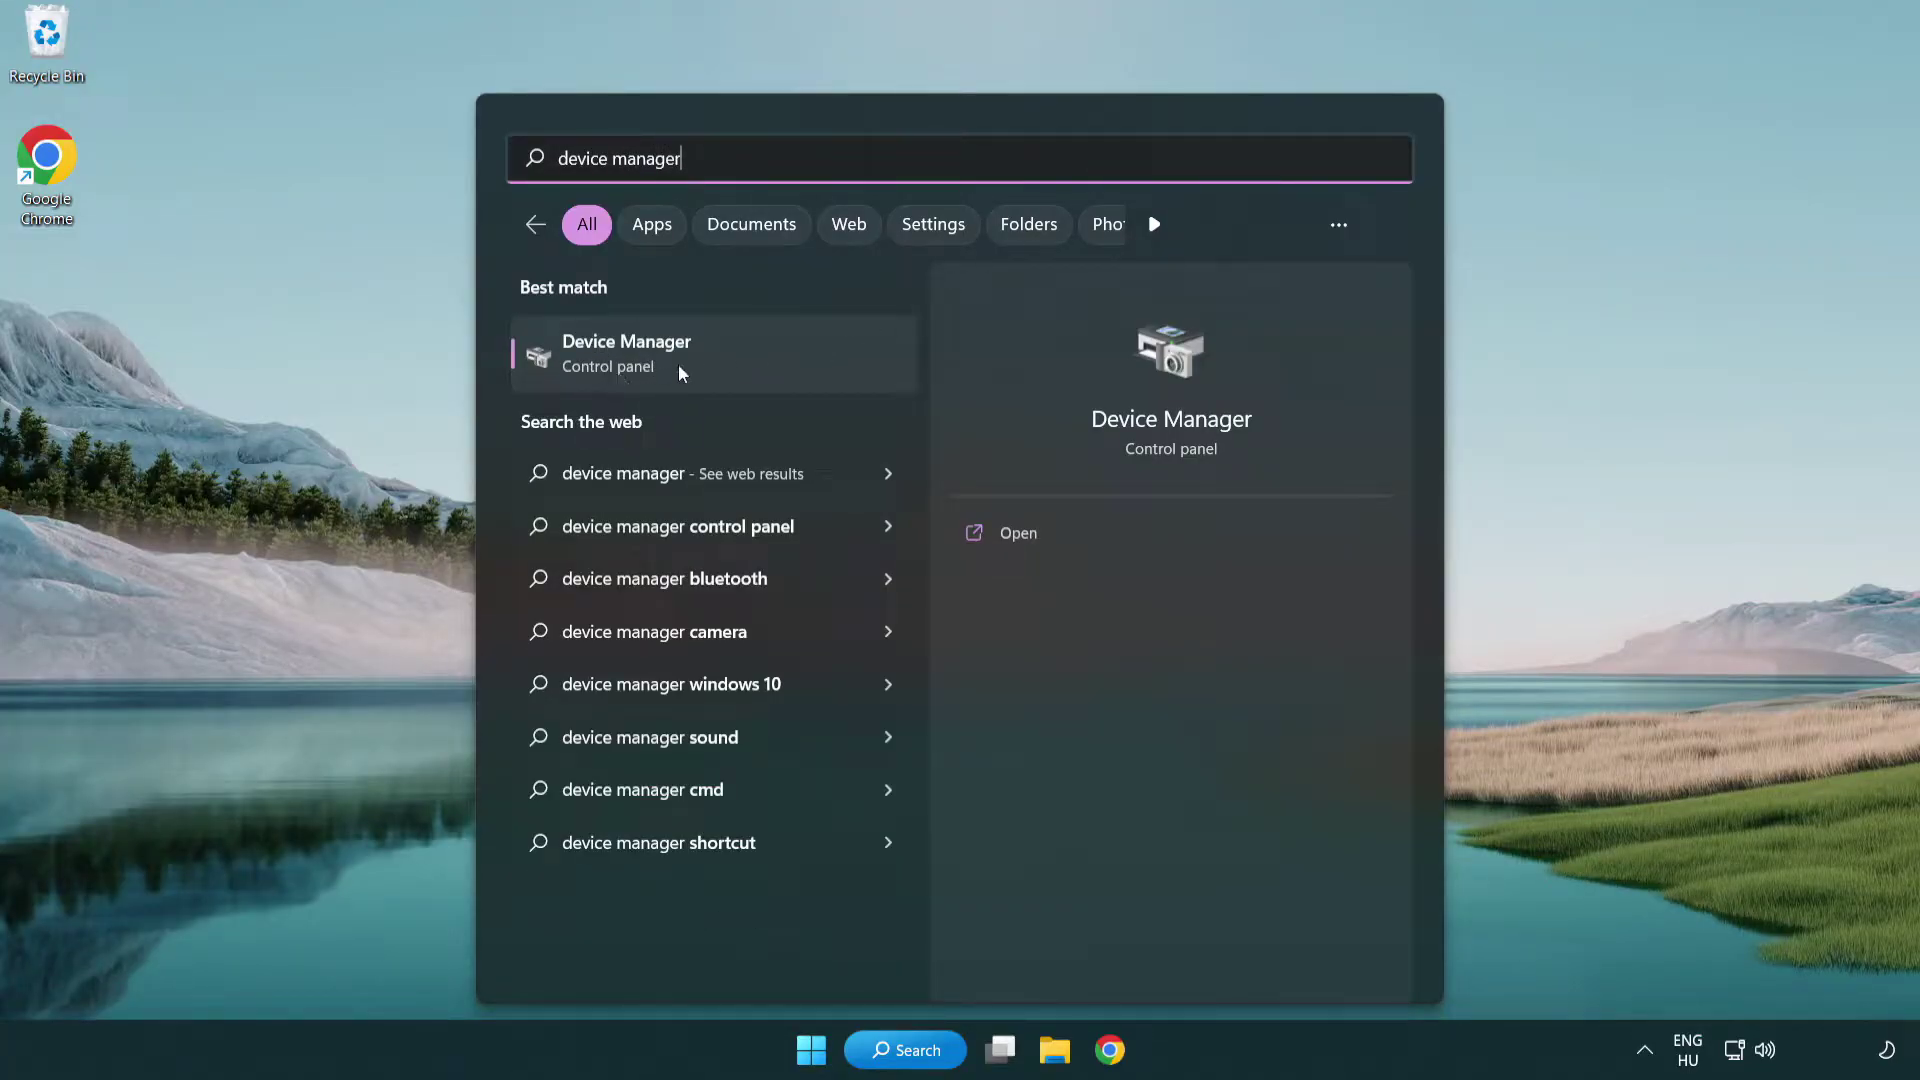
click(768, 368)
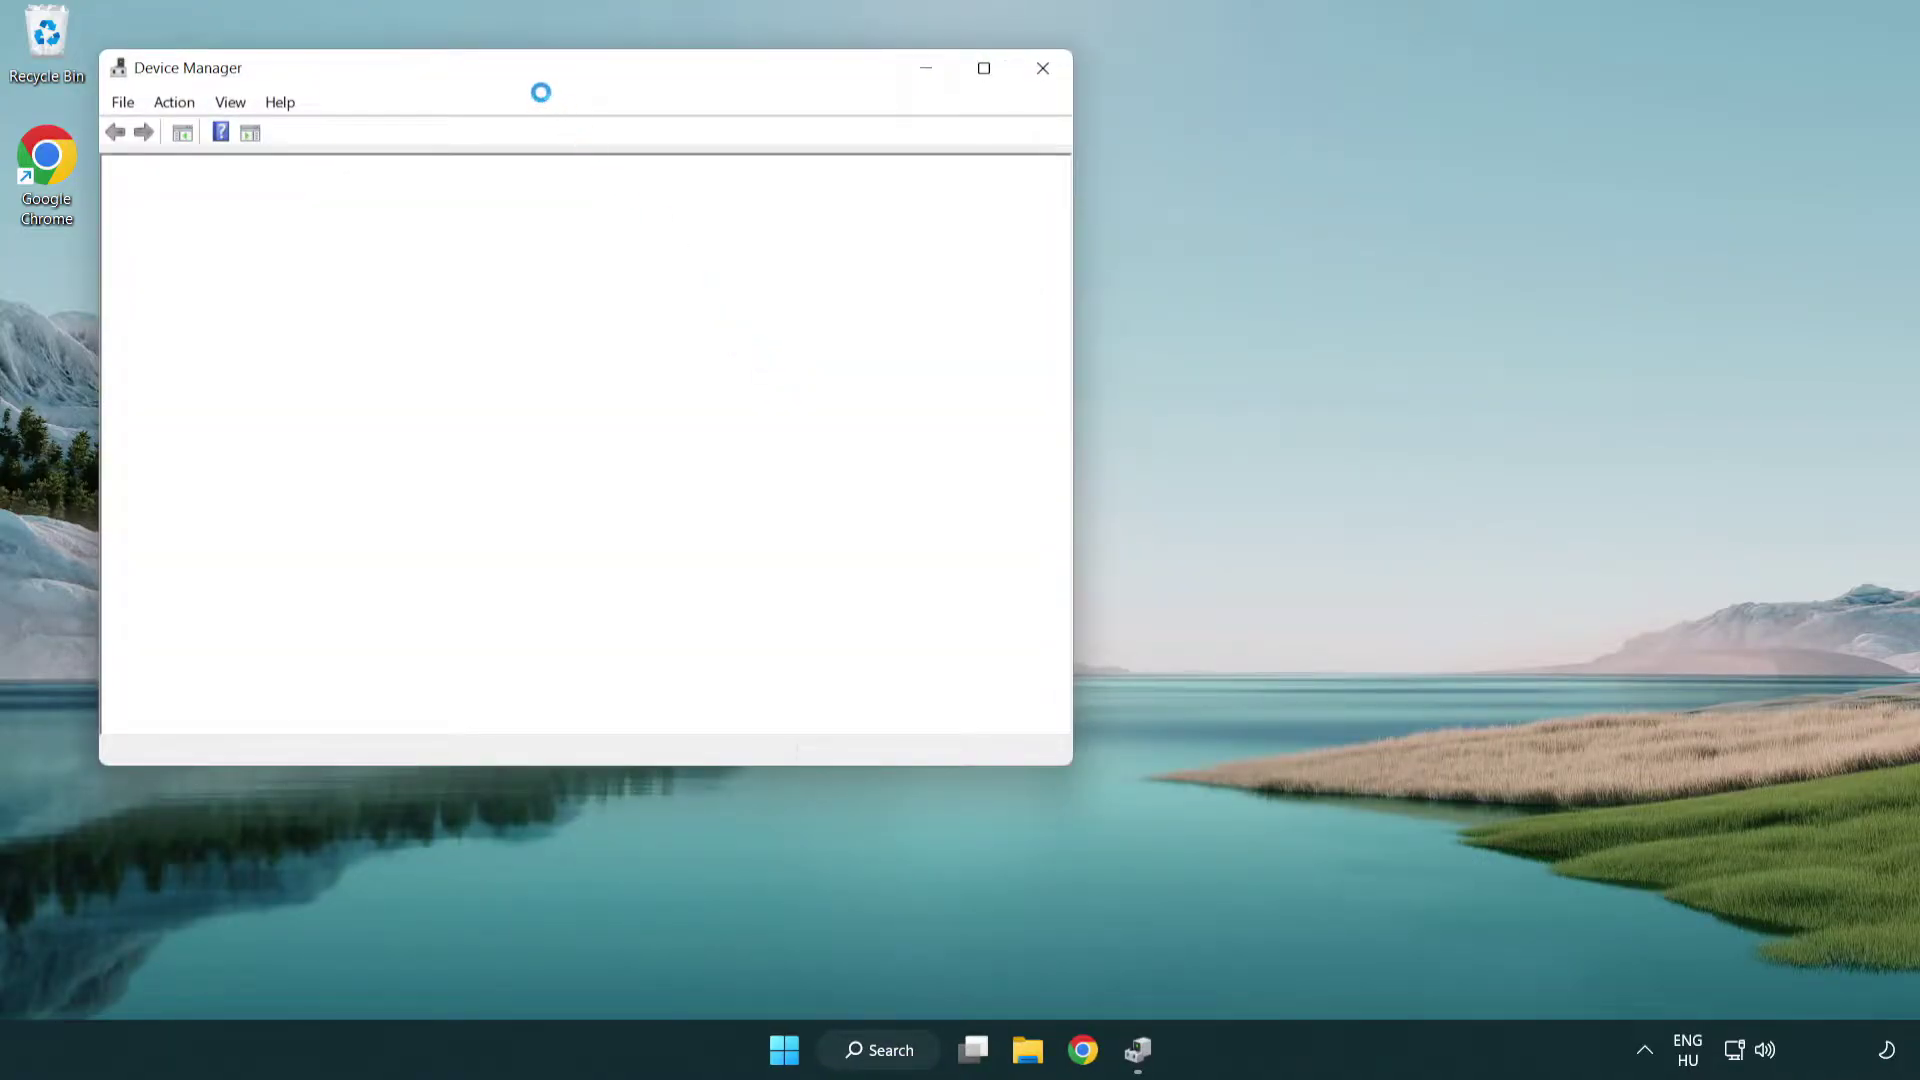
Search automatically for a newer VMware SVGA 3D display driver, then close Device Manager
drag(525, 77, 845, 194)
click(527, 398)
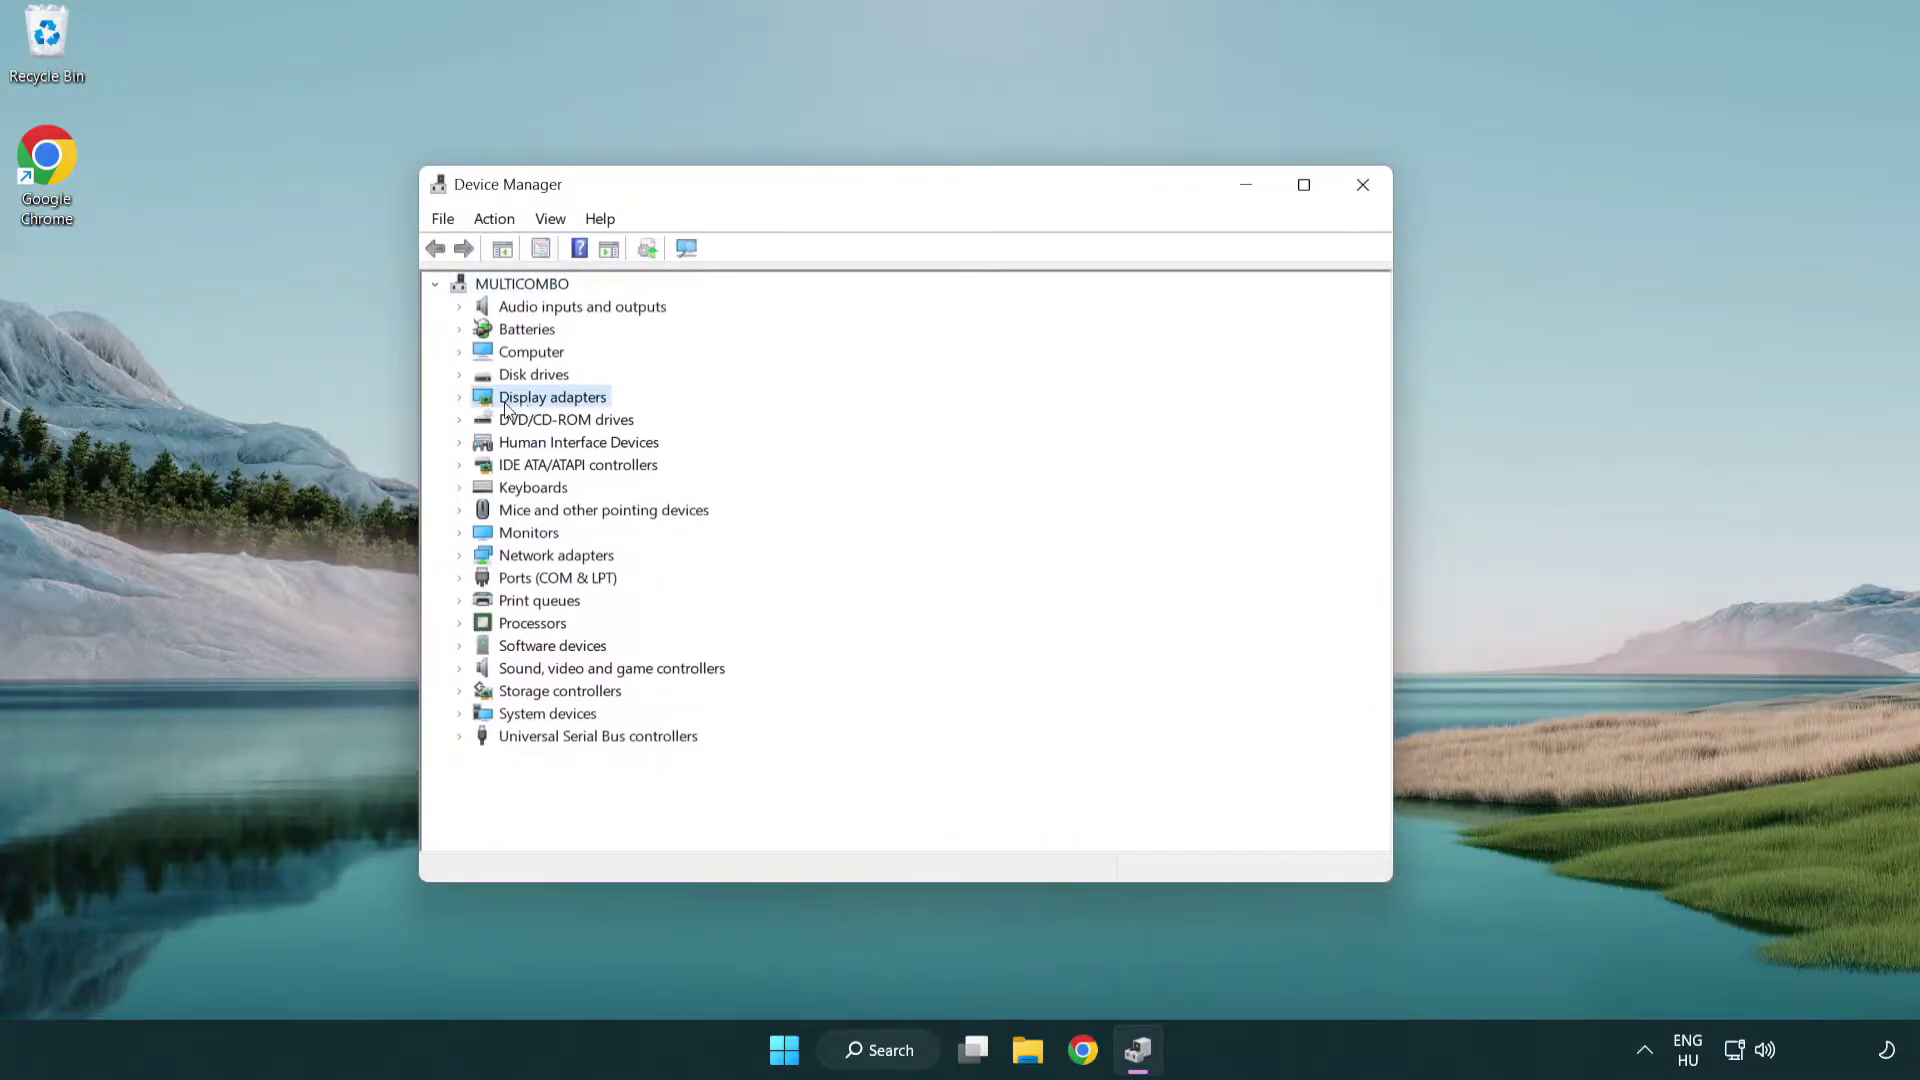
click(459, 397)
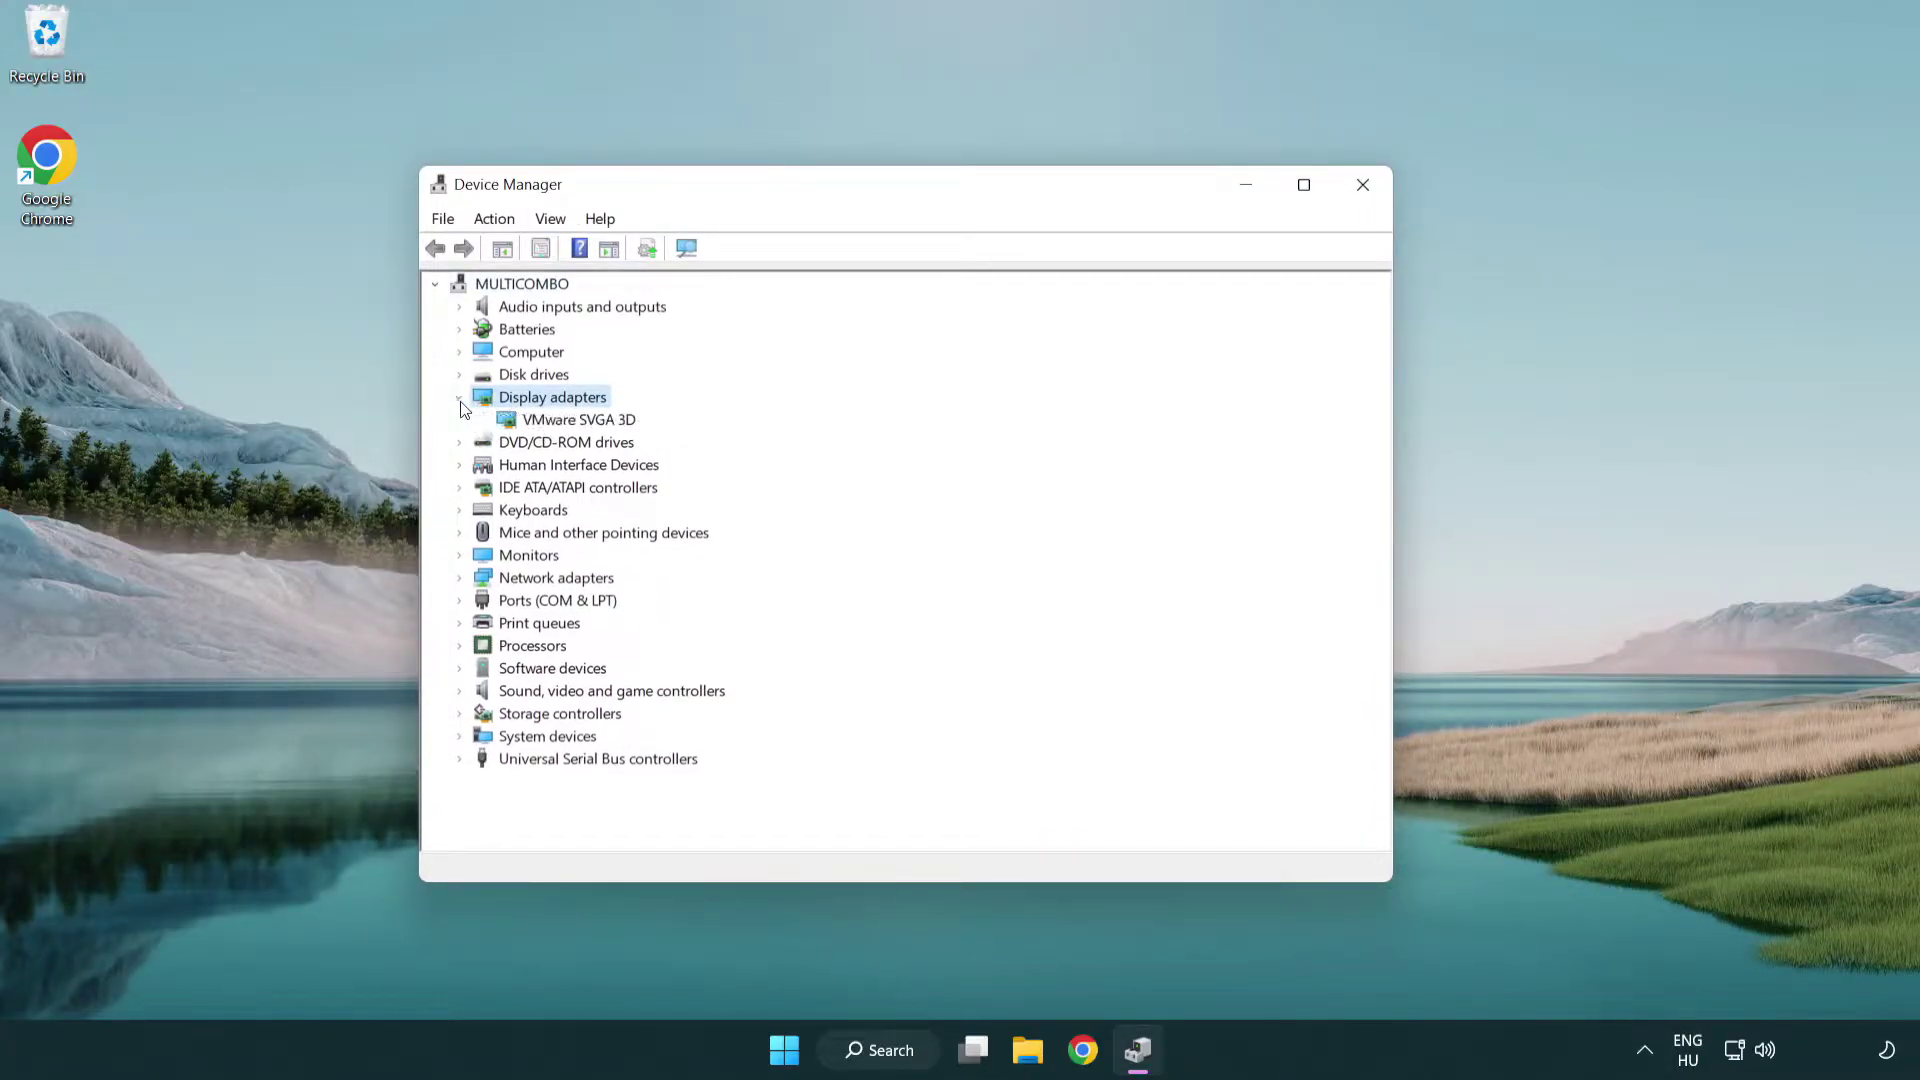
click(566, 428)
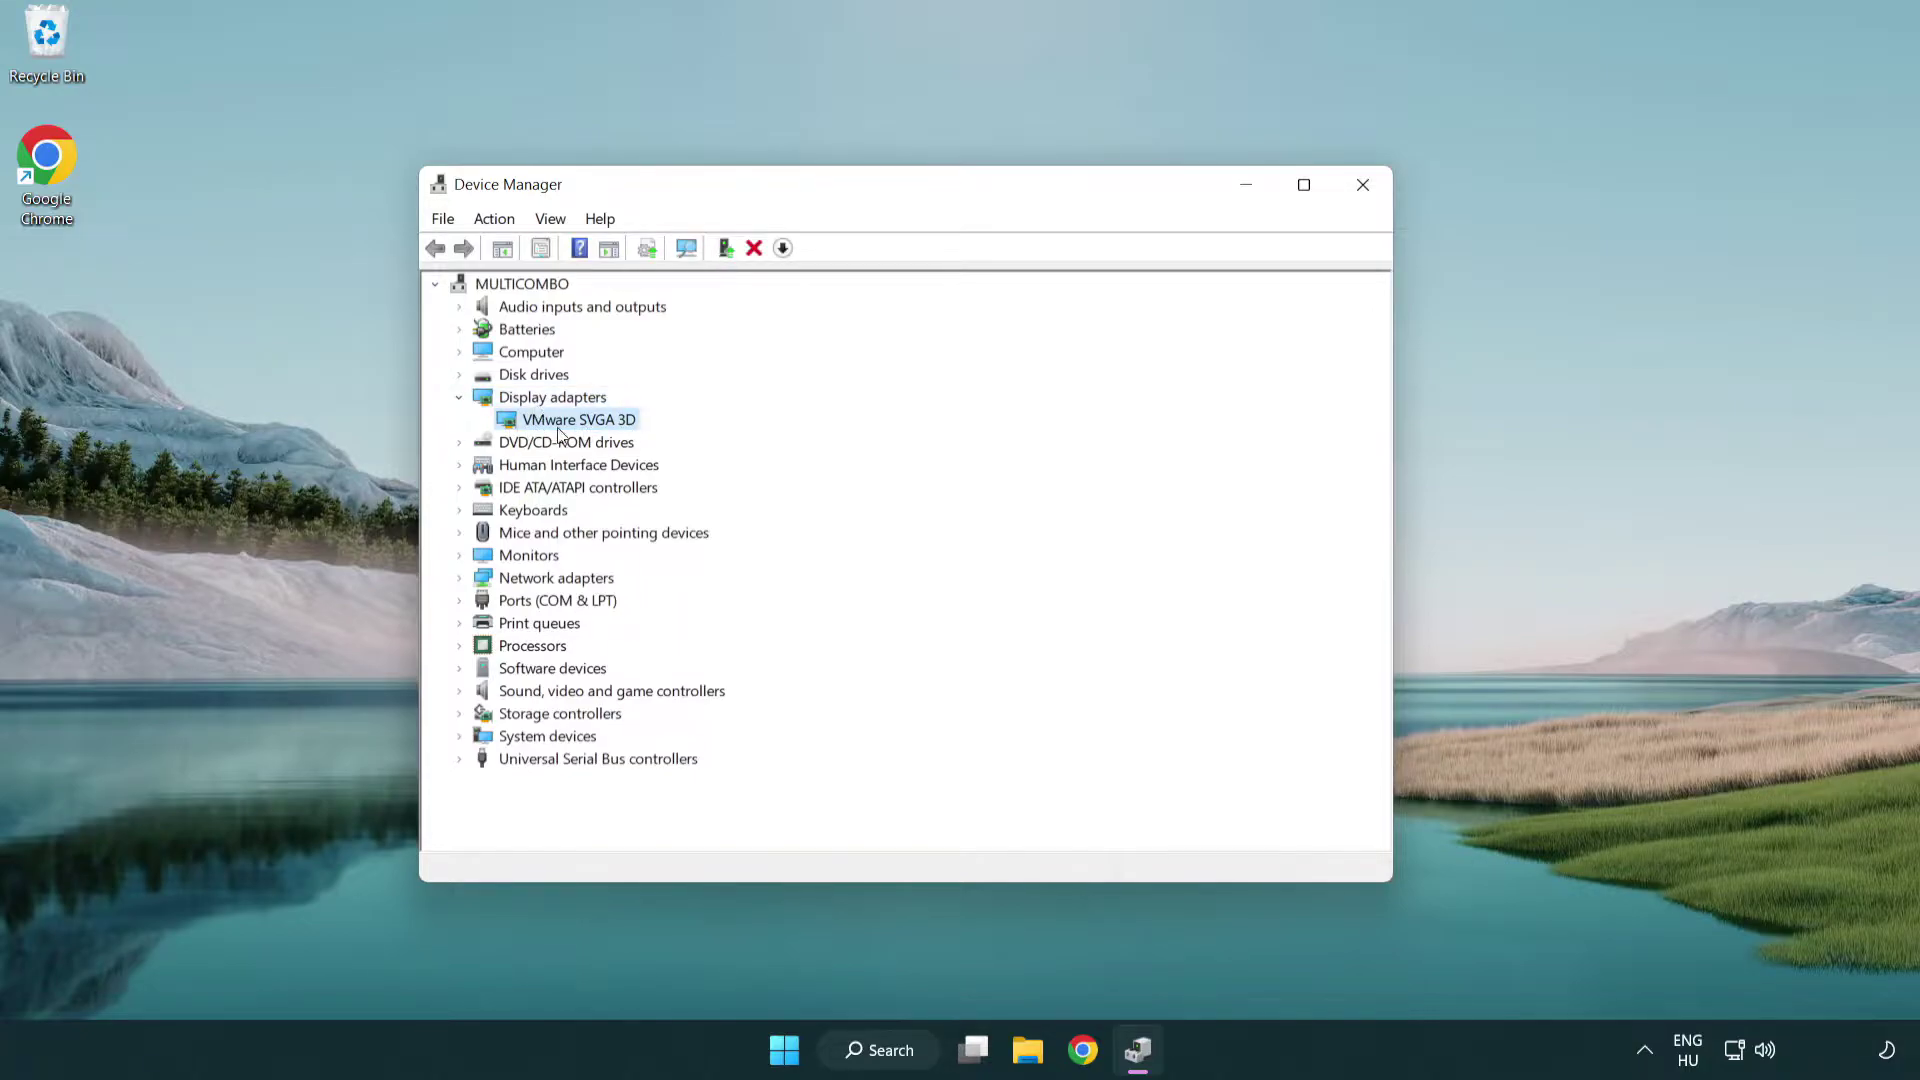
right_click(572, 428)
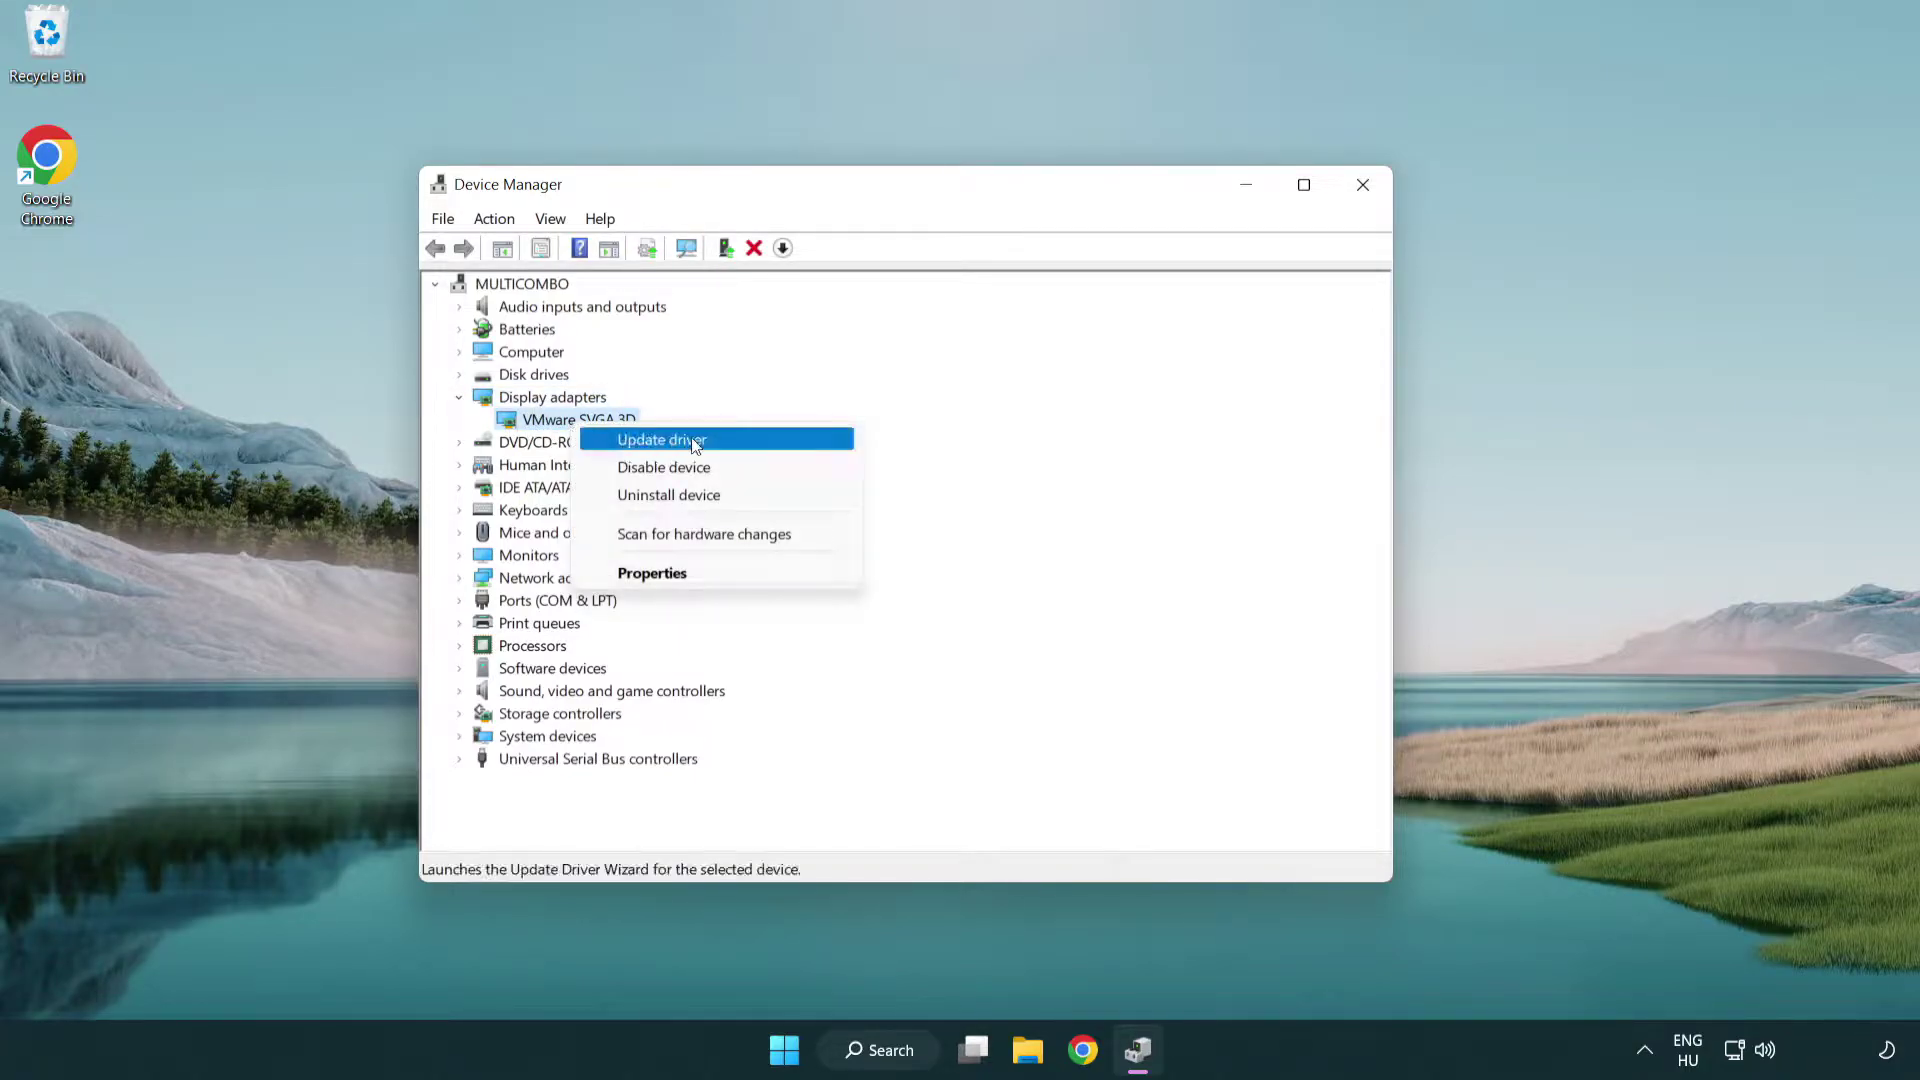
click(756, 440)
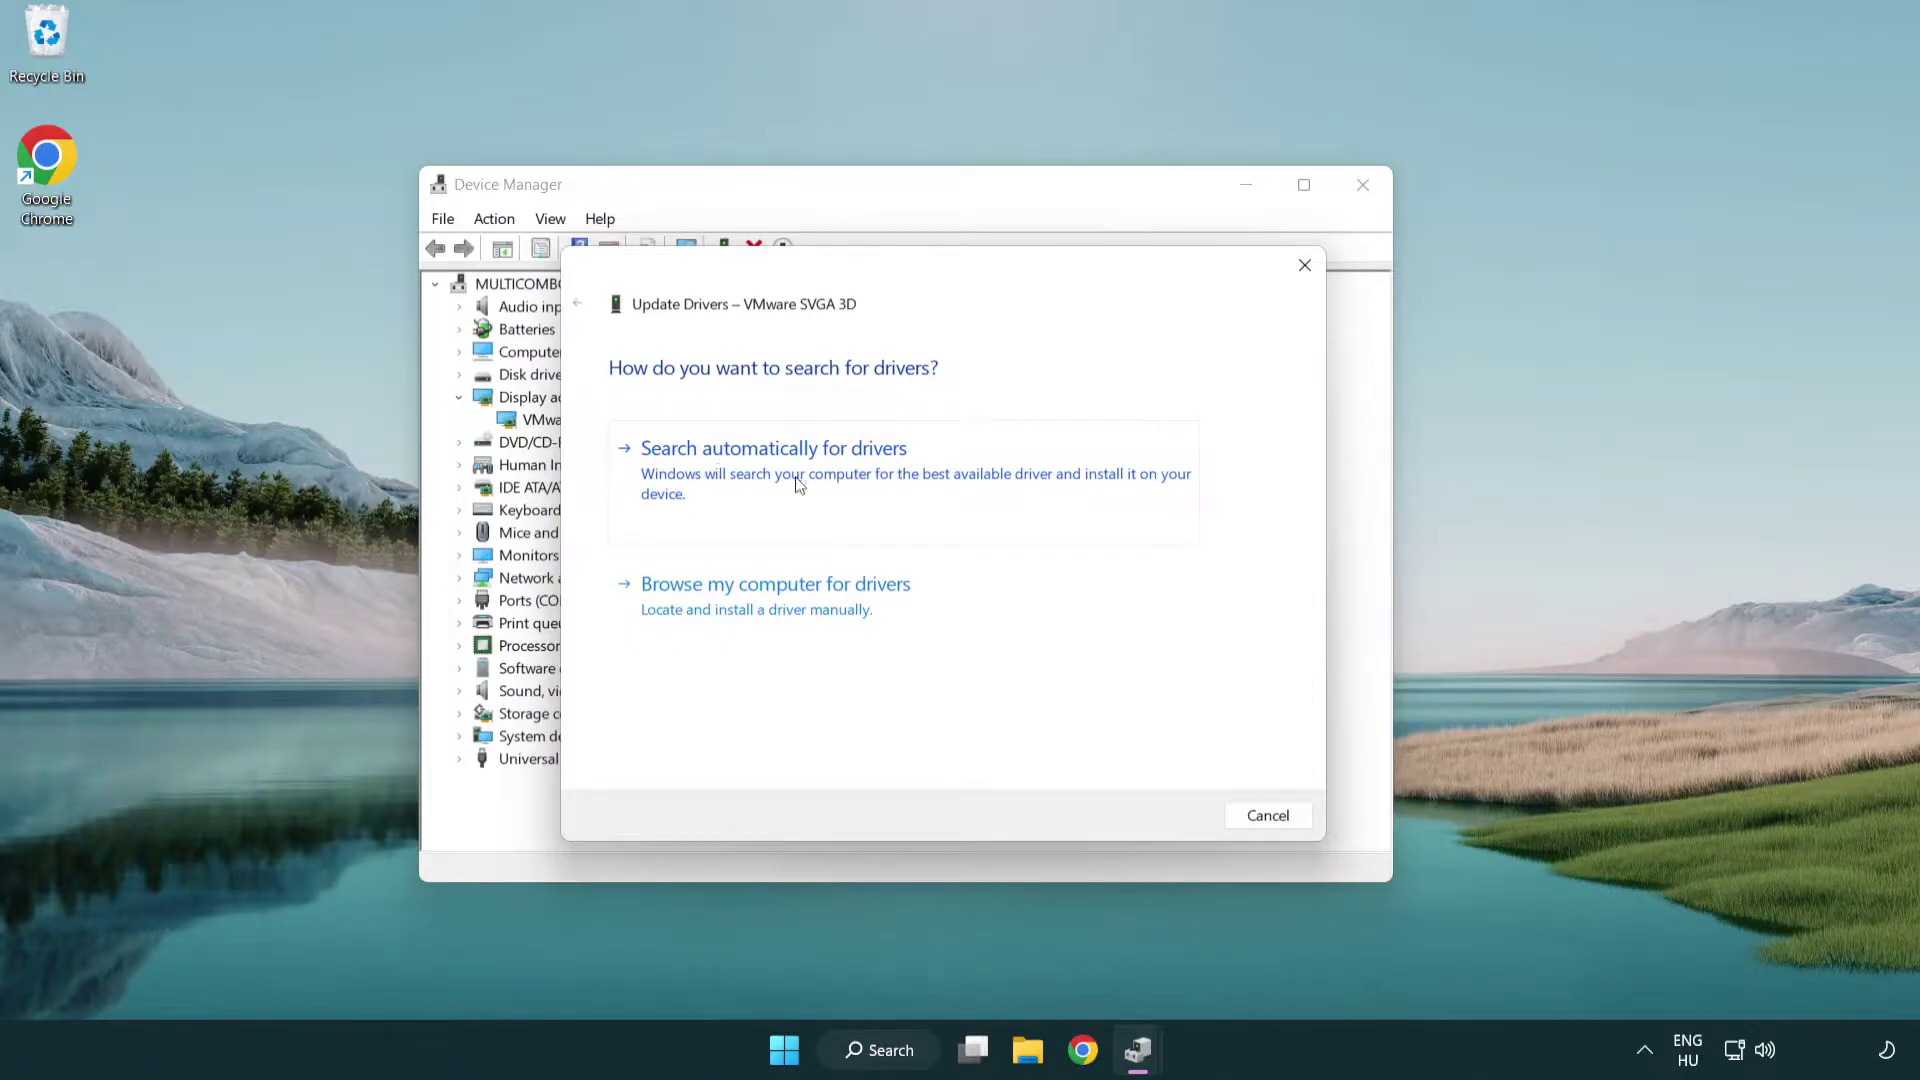
click(844, 467)
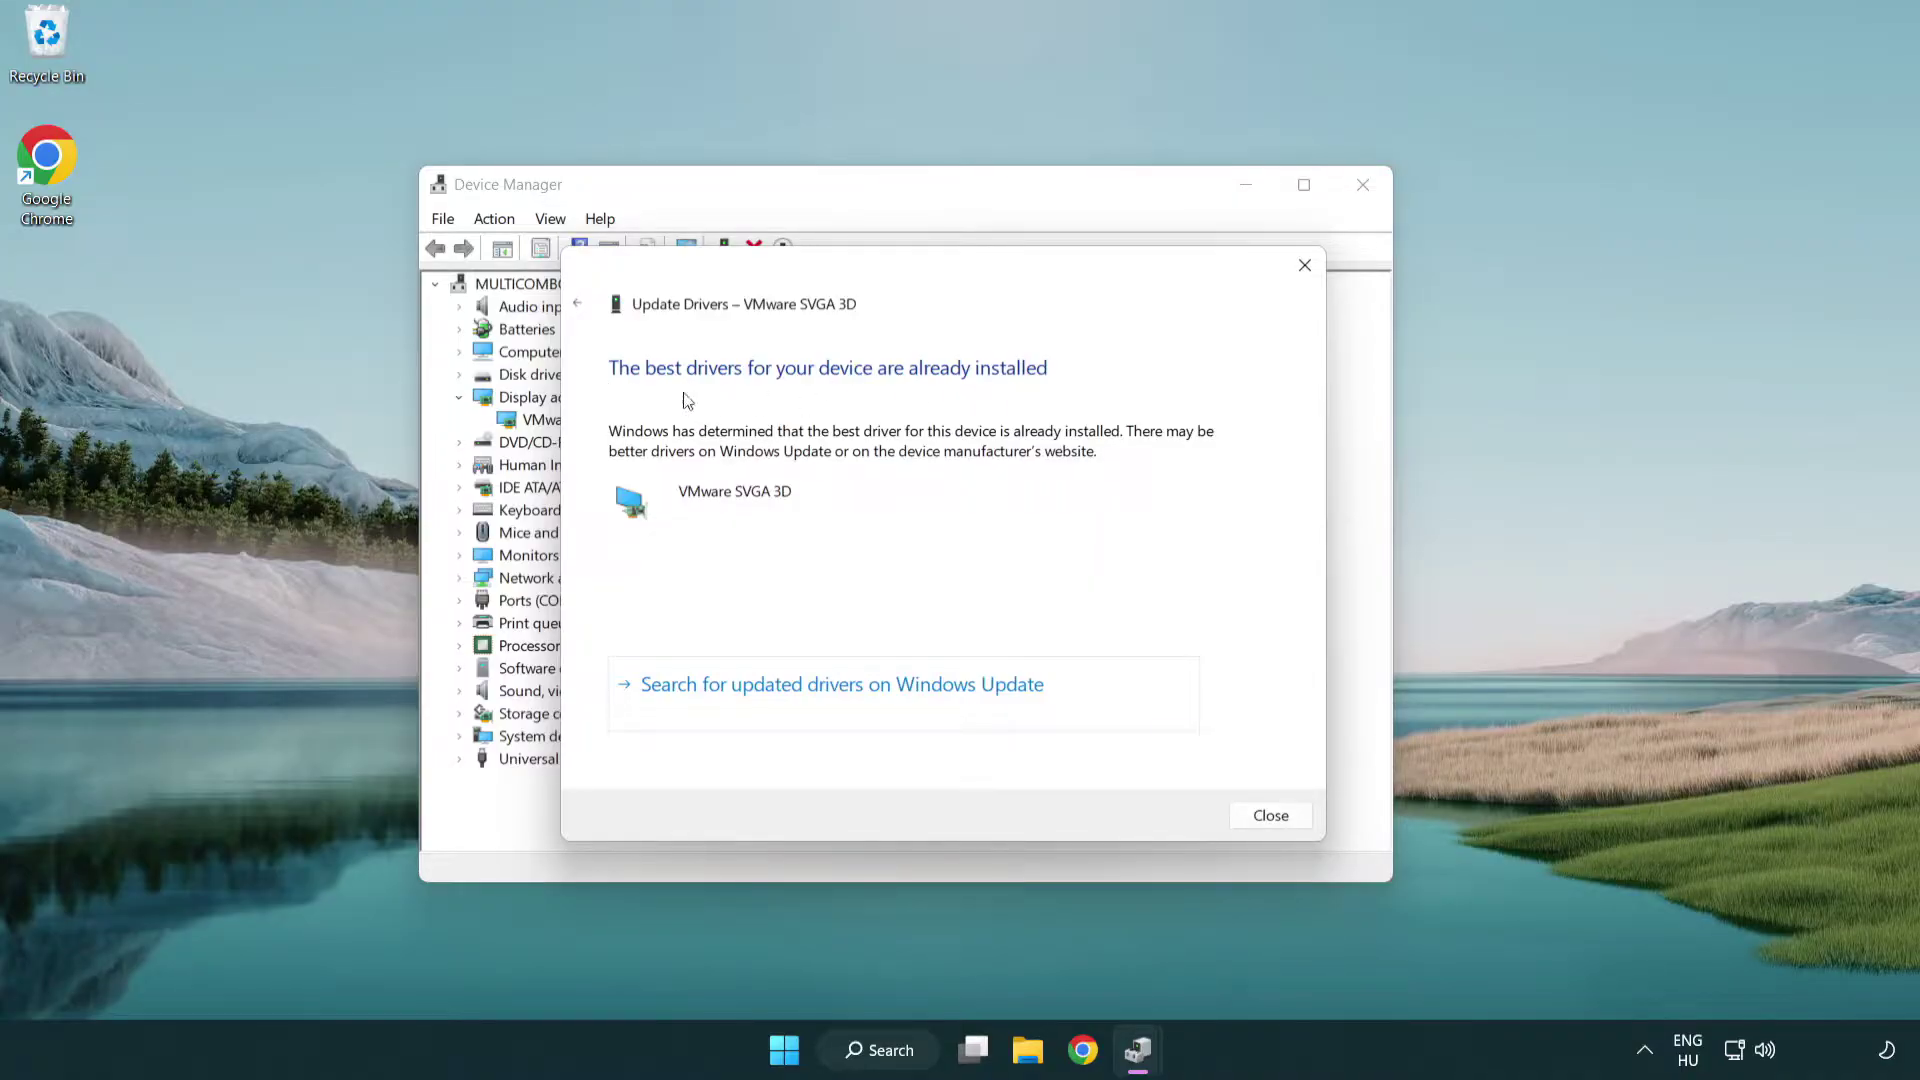
click(1272, 817)
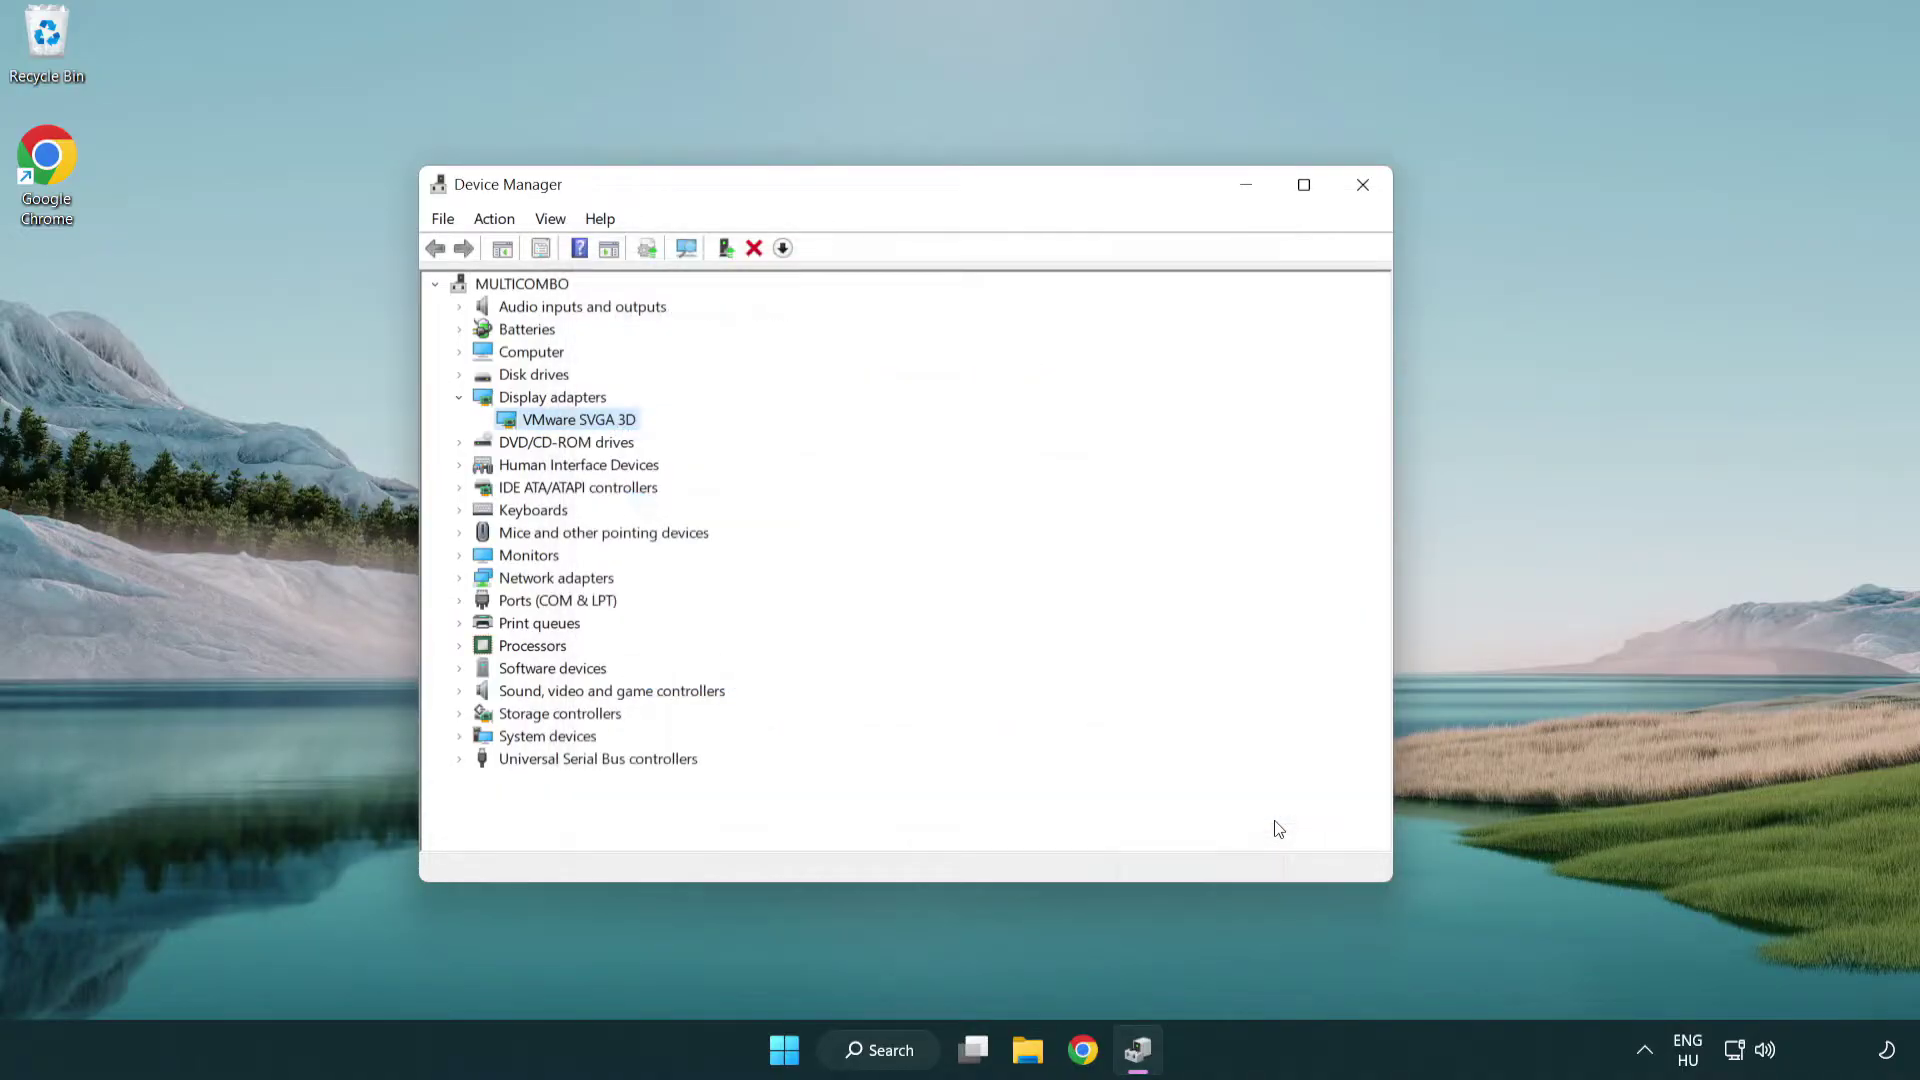
click(1363, 185)
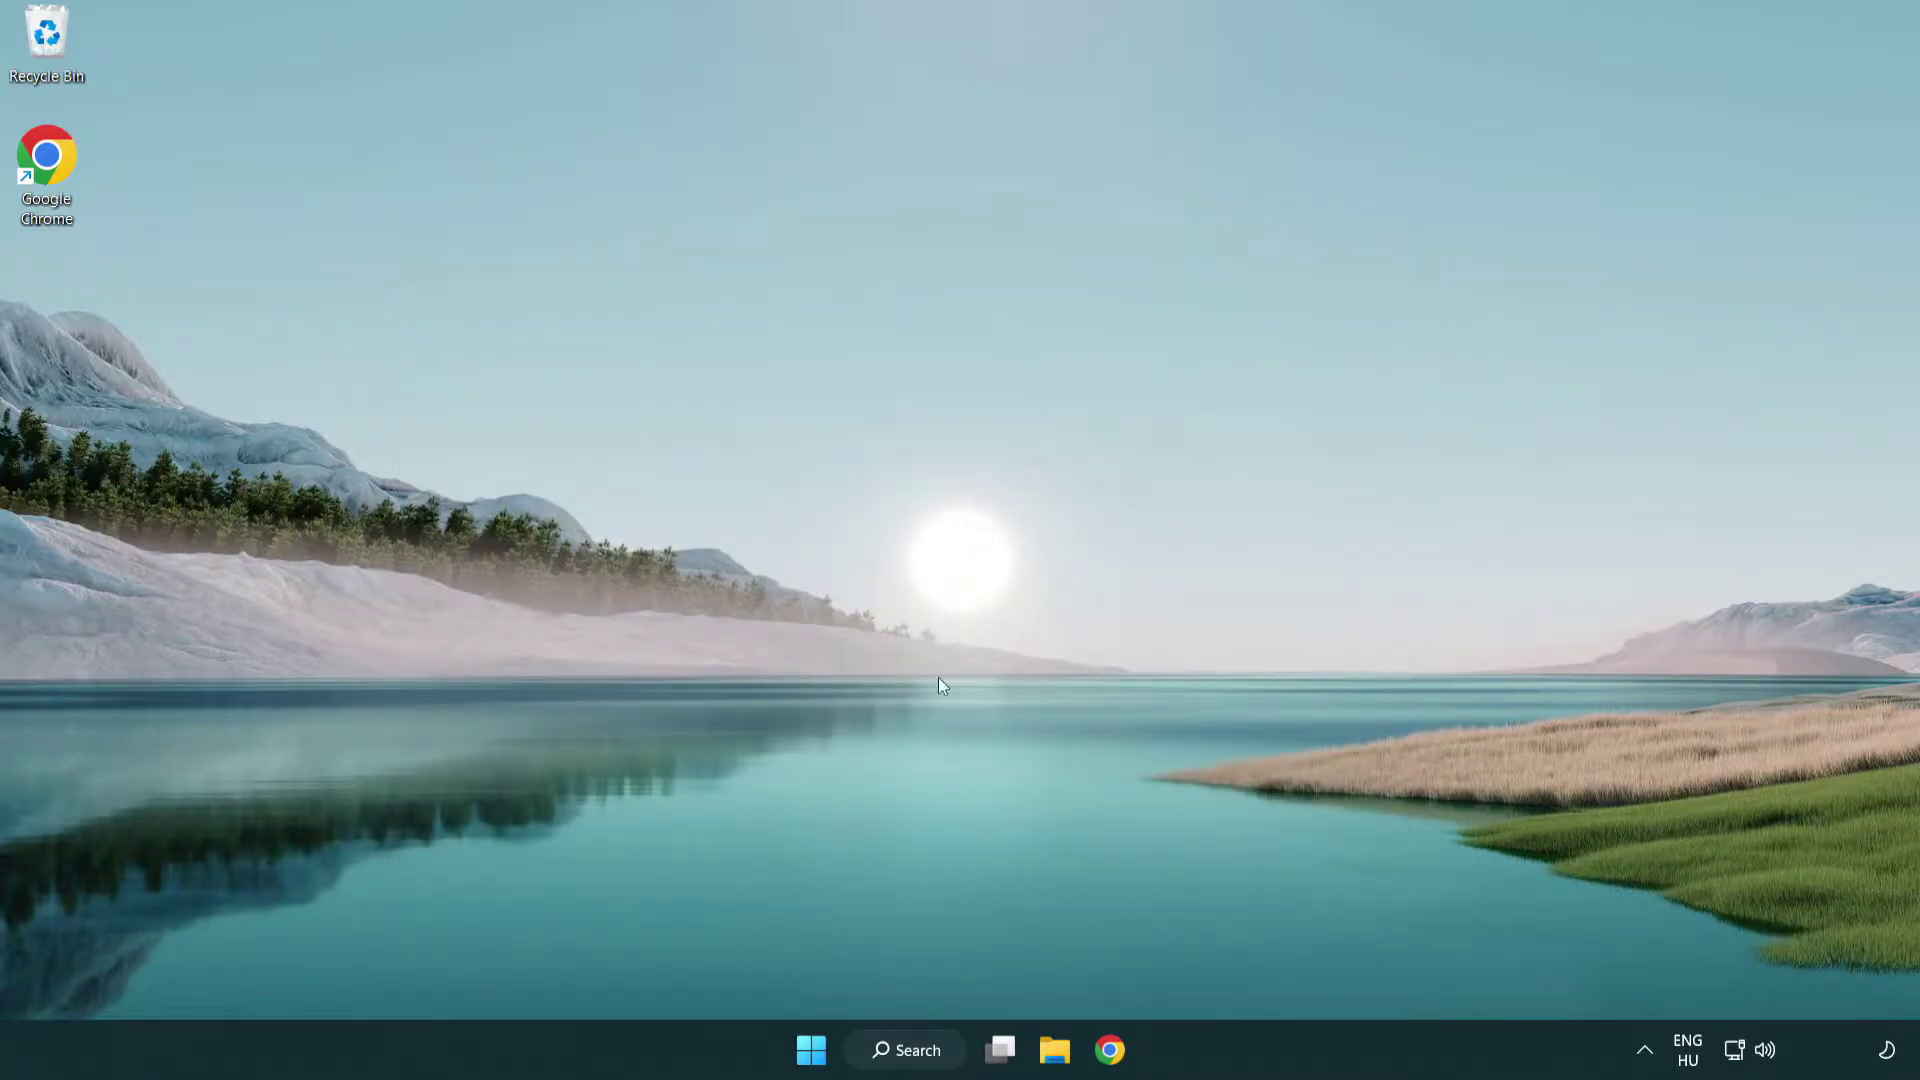
Search 'update', run Check for updates in Windows Update, then close Settings
click(918, 1050)
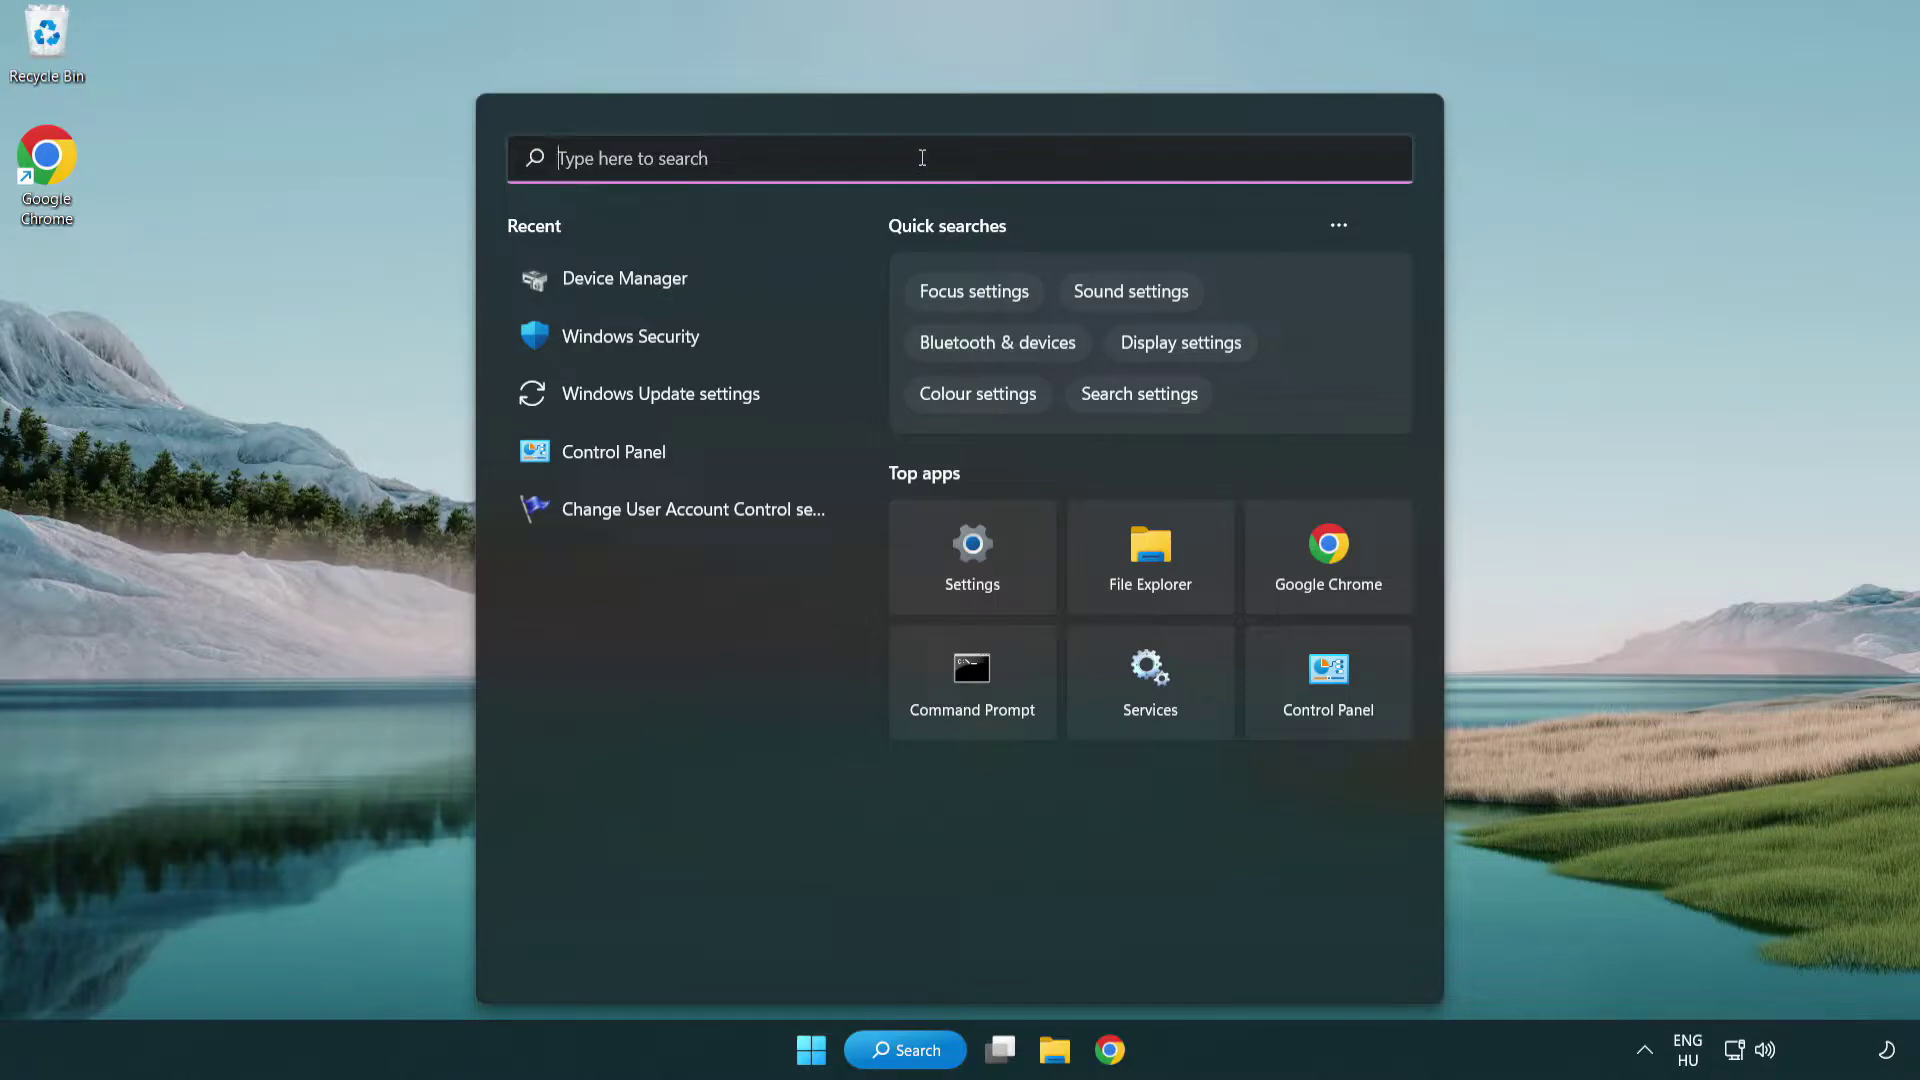
text(update)
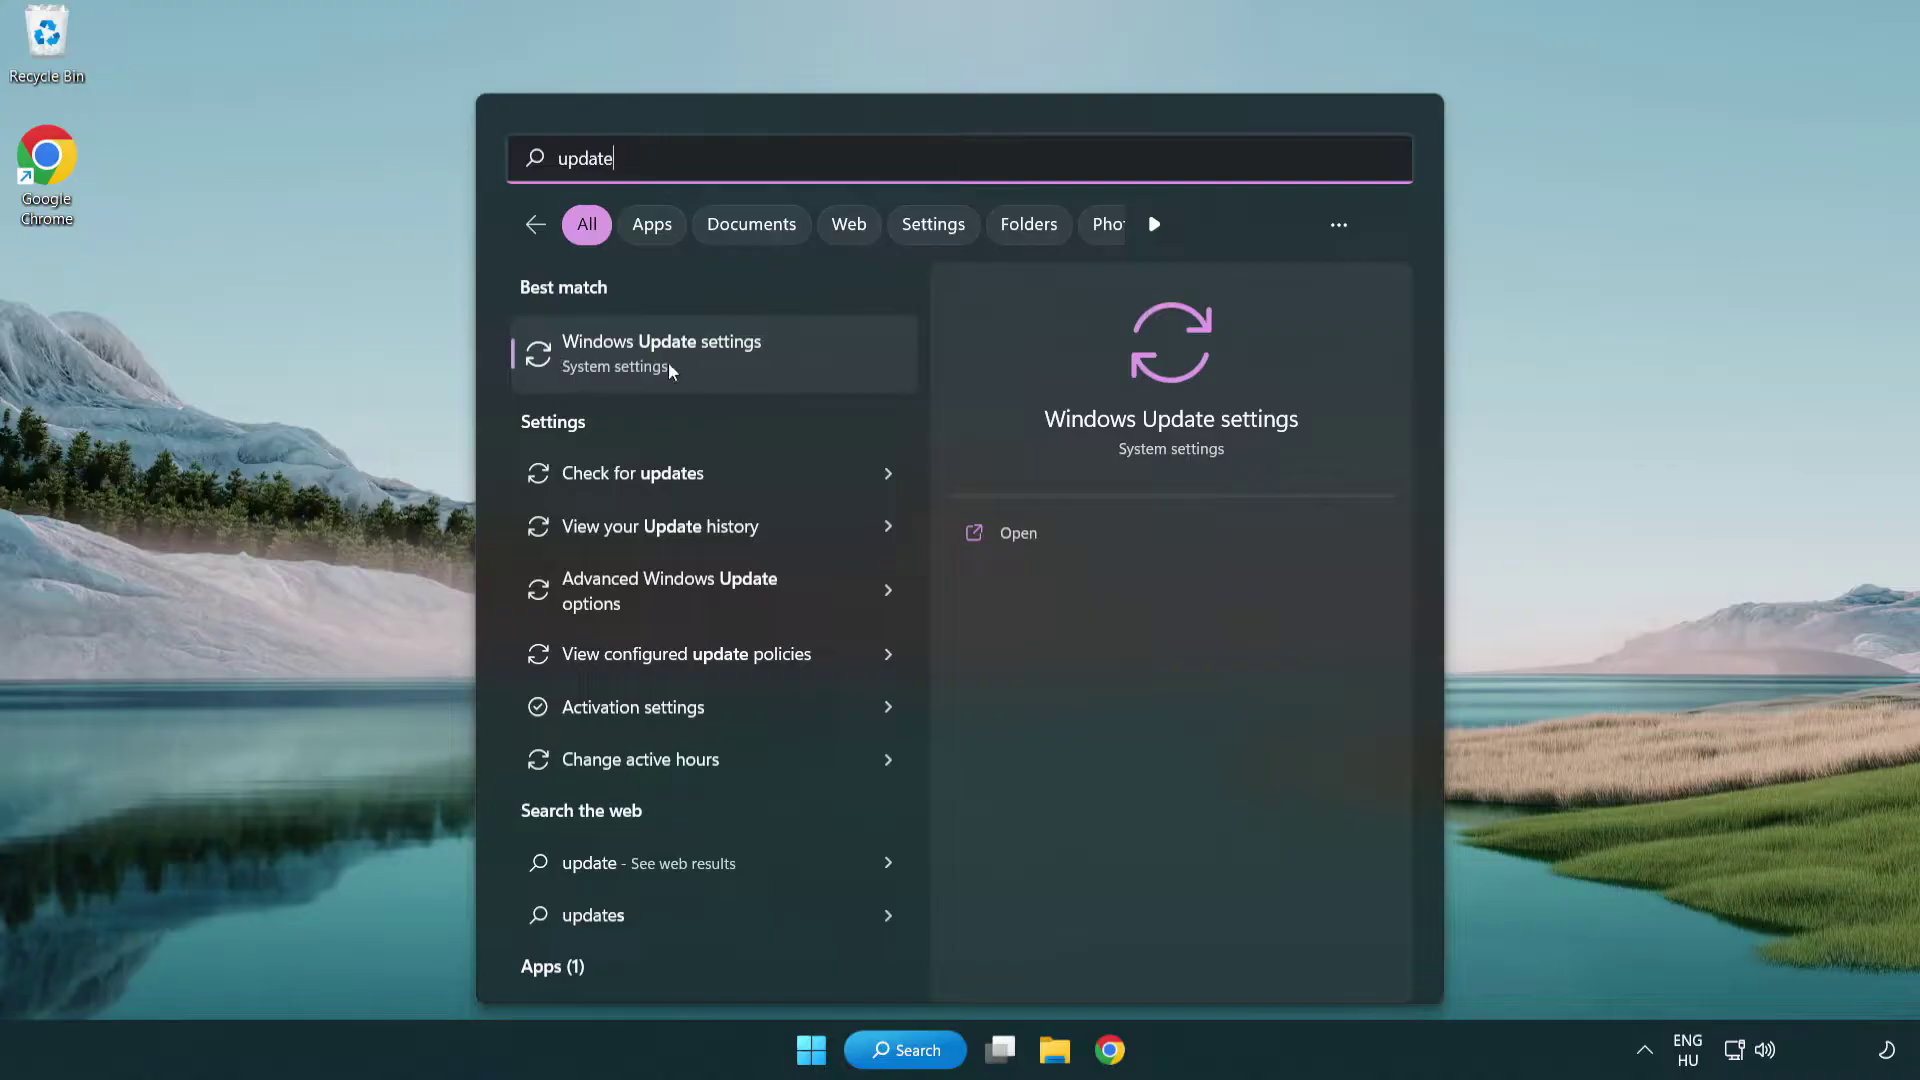
click(749, 366)
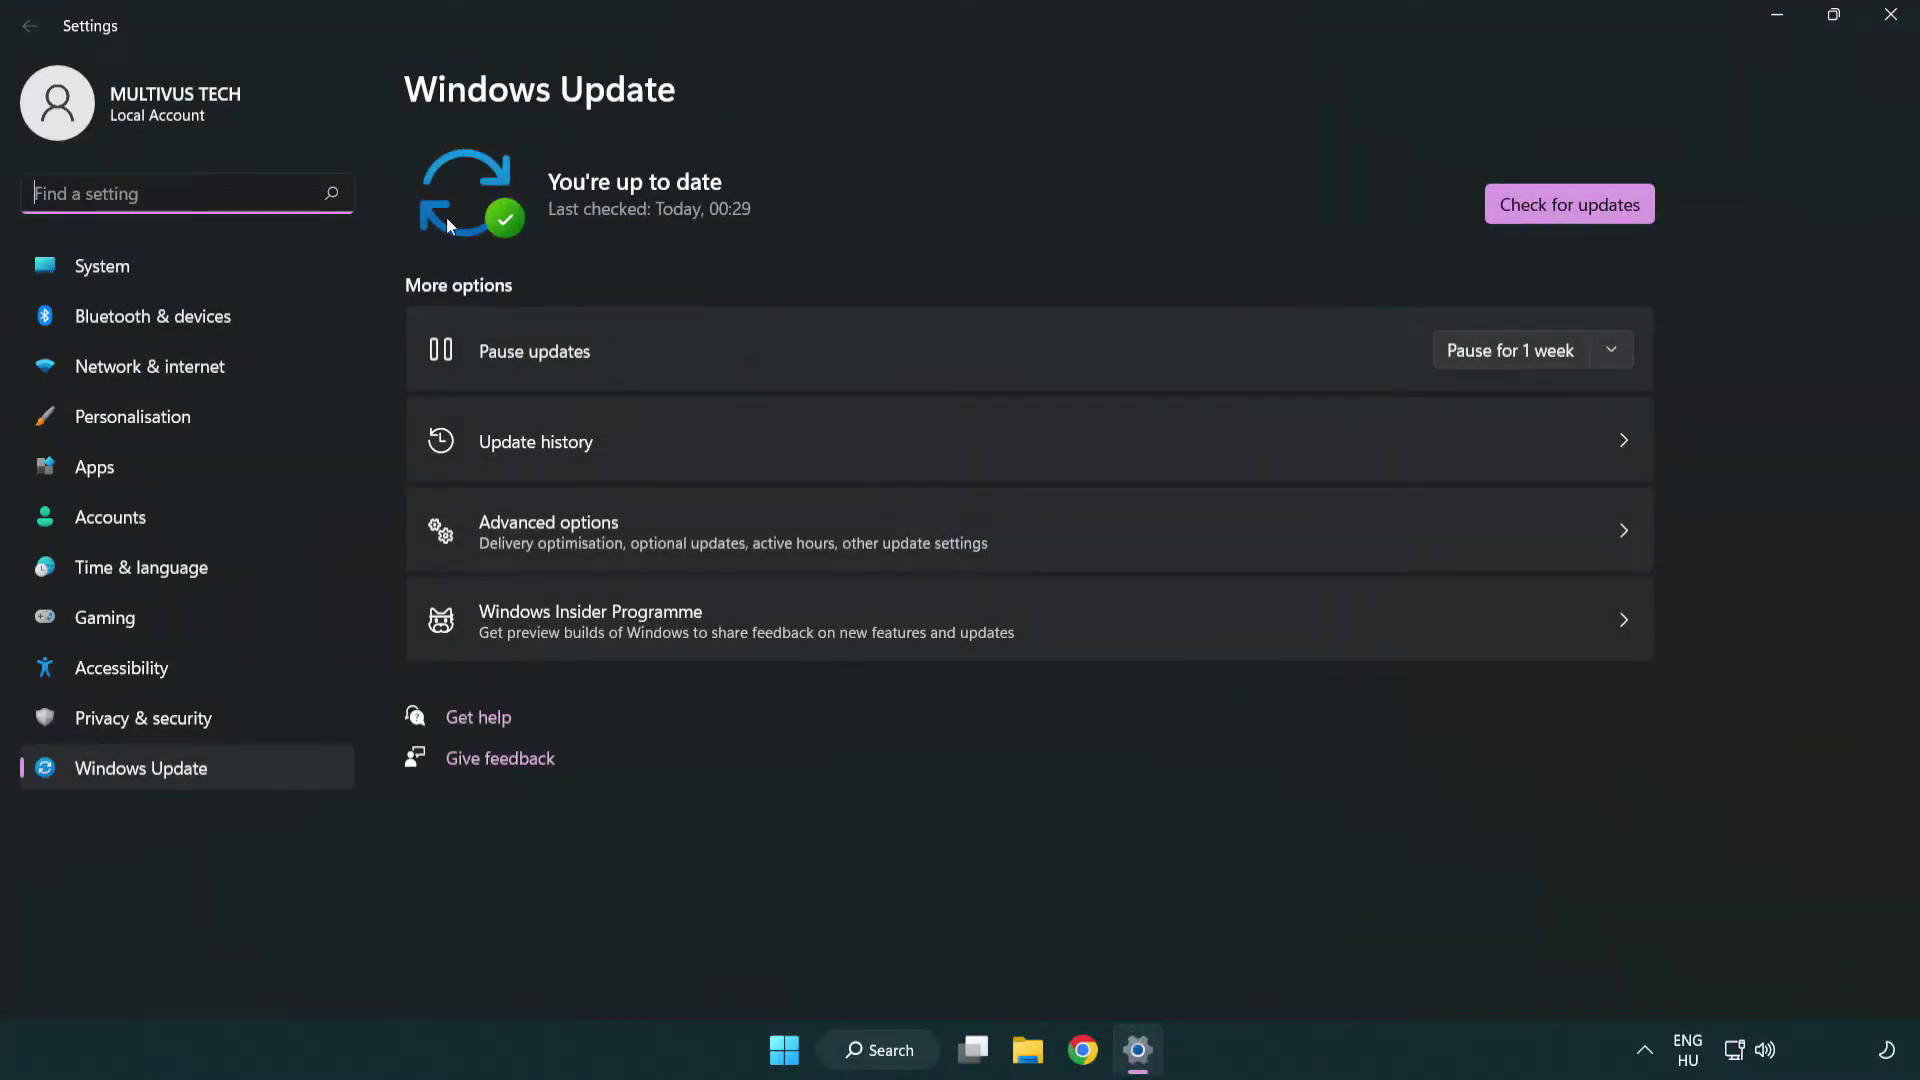
click(1610, 214)
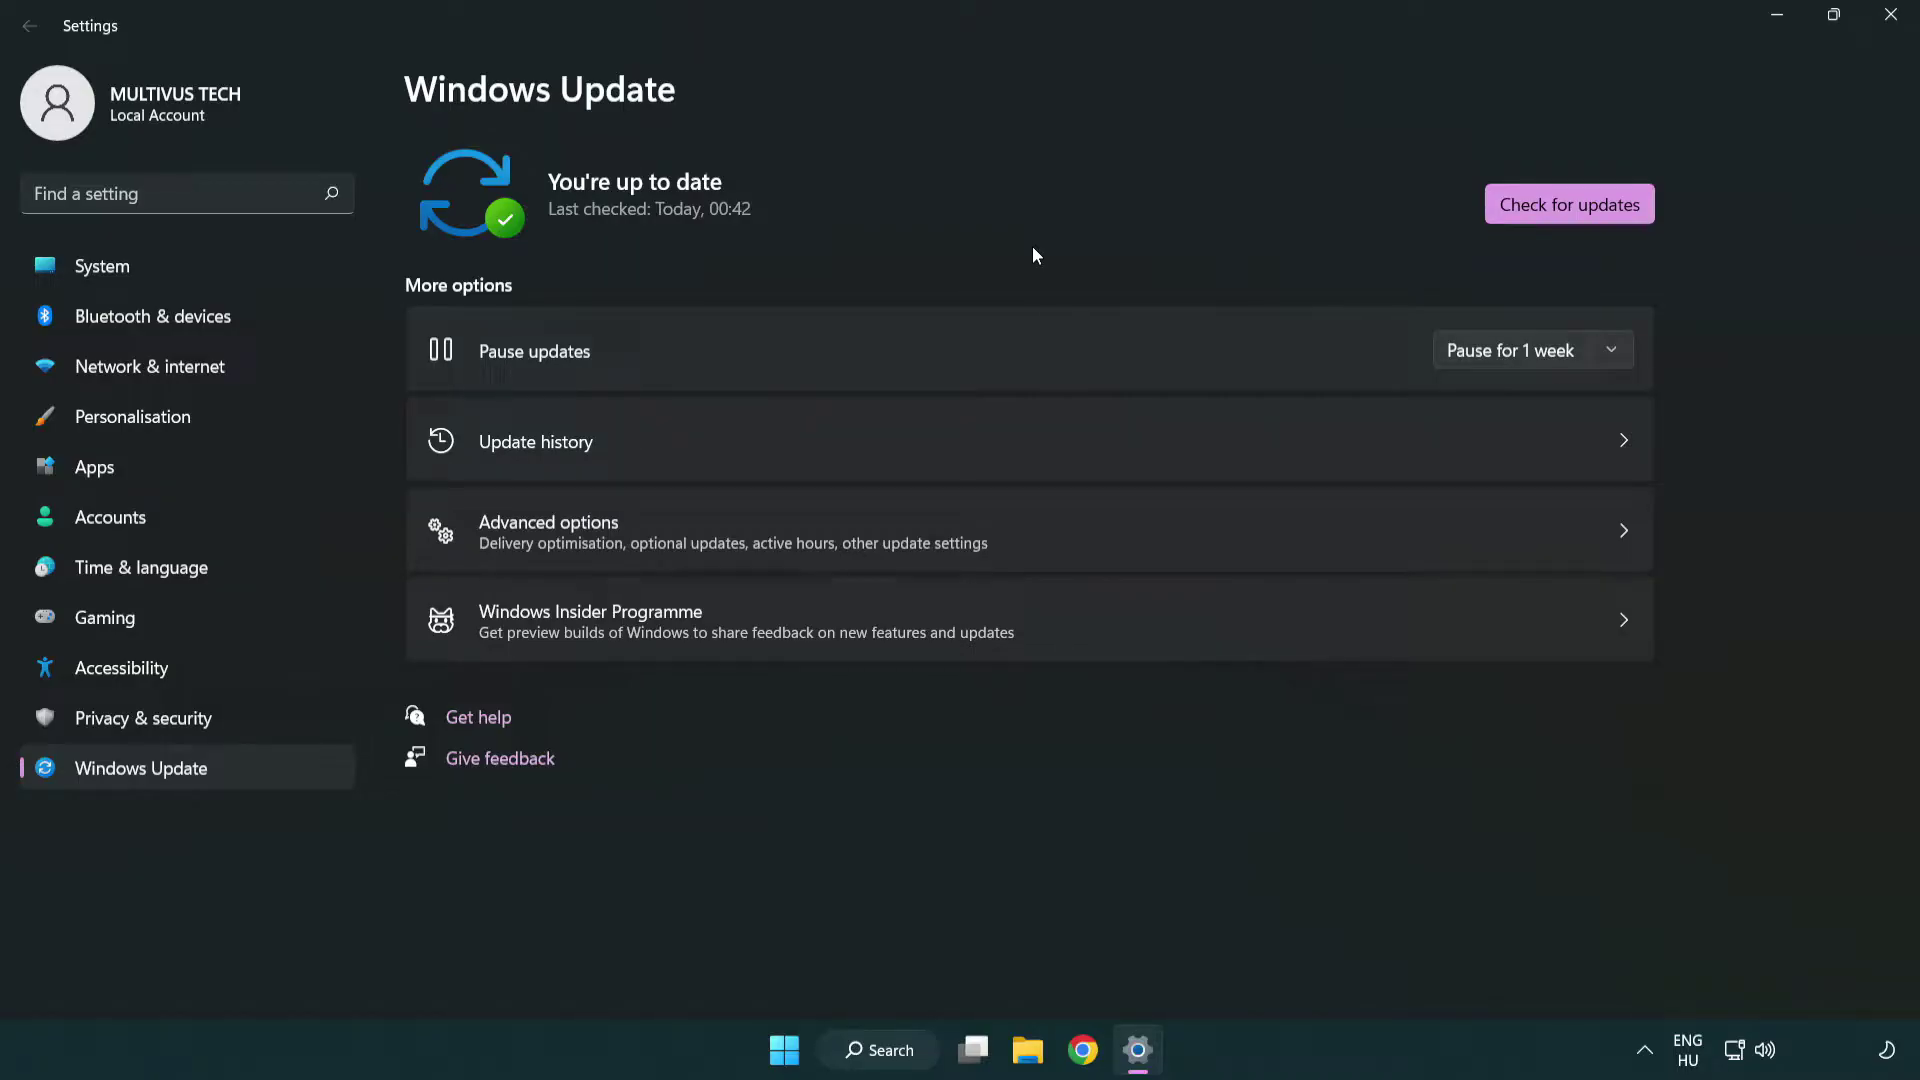
click(1883, 30)
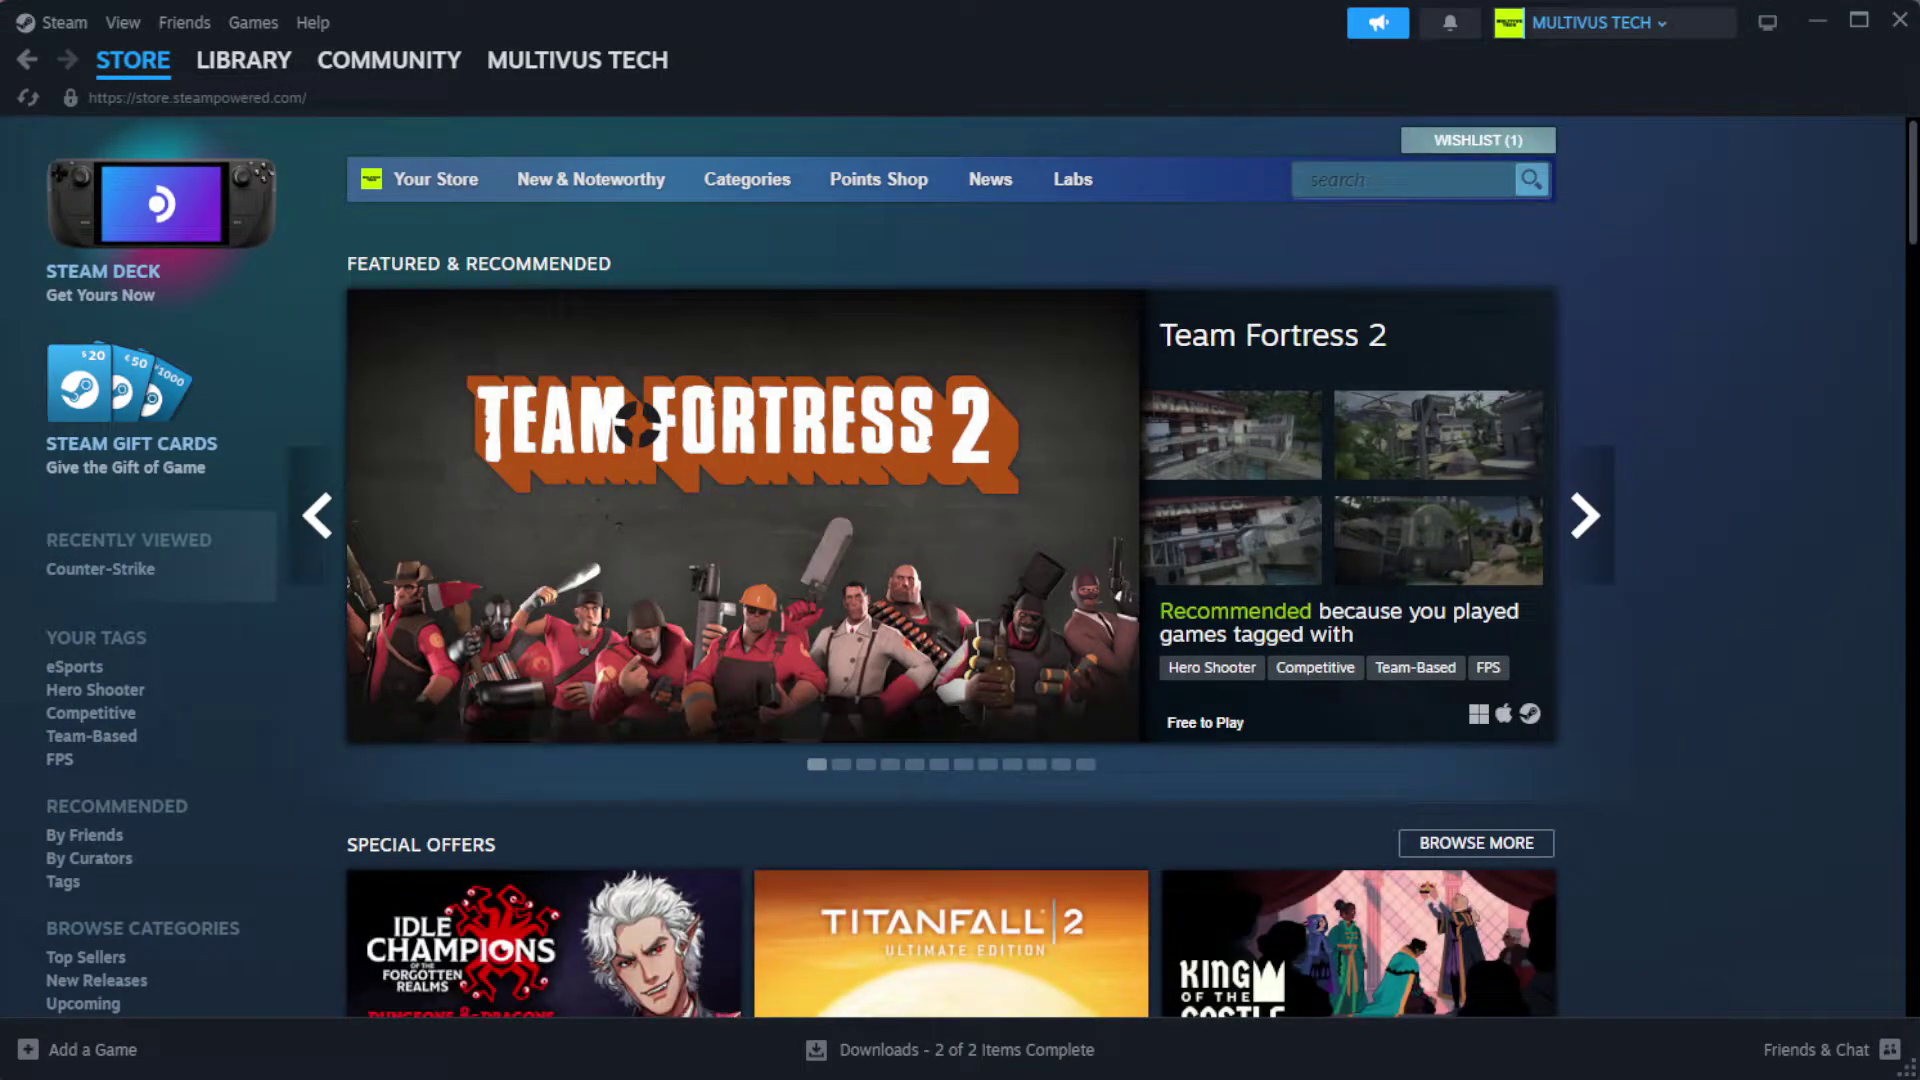
Go to the Steam Library home and bring up the menu for YOUR NOT WORKING GAME
mouse_move(270, 75)
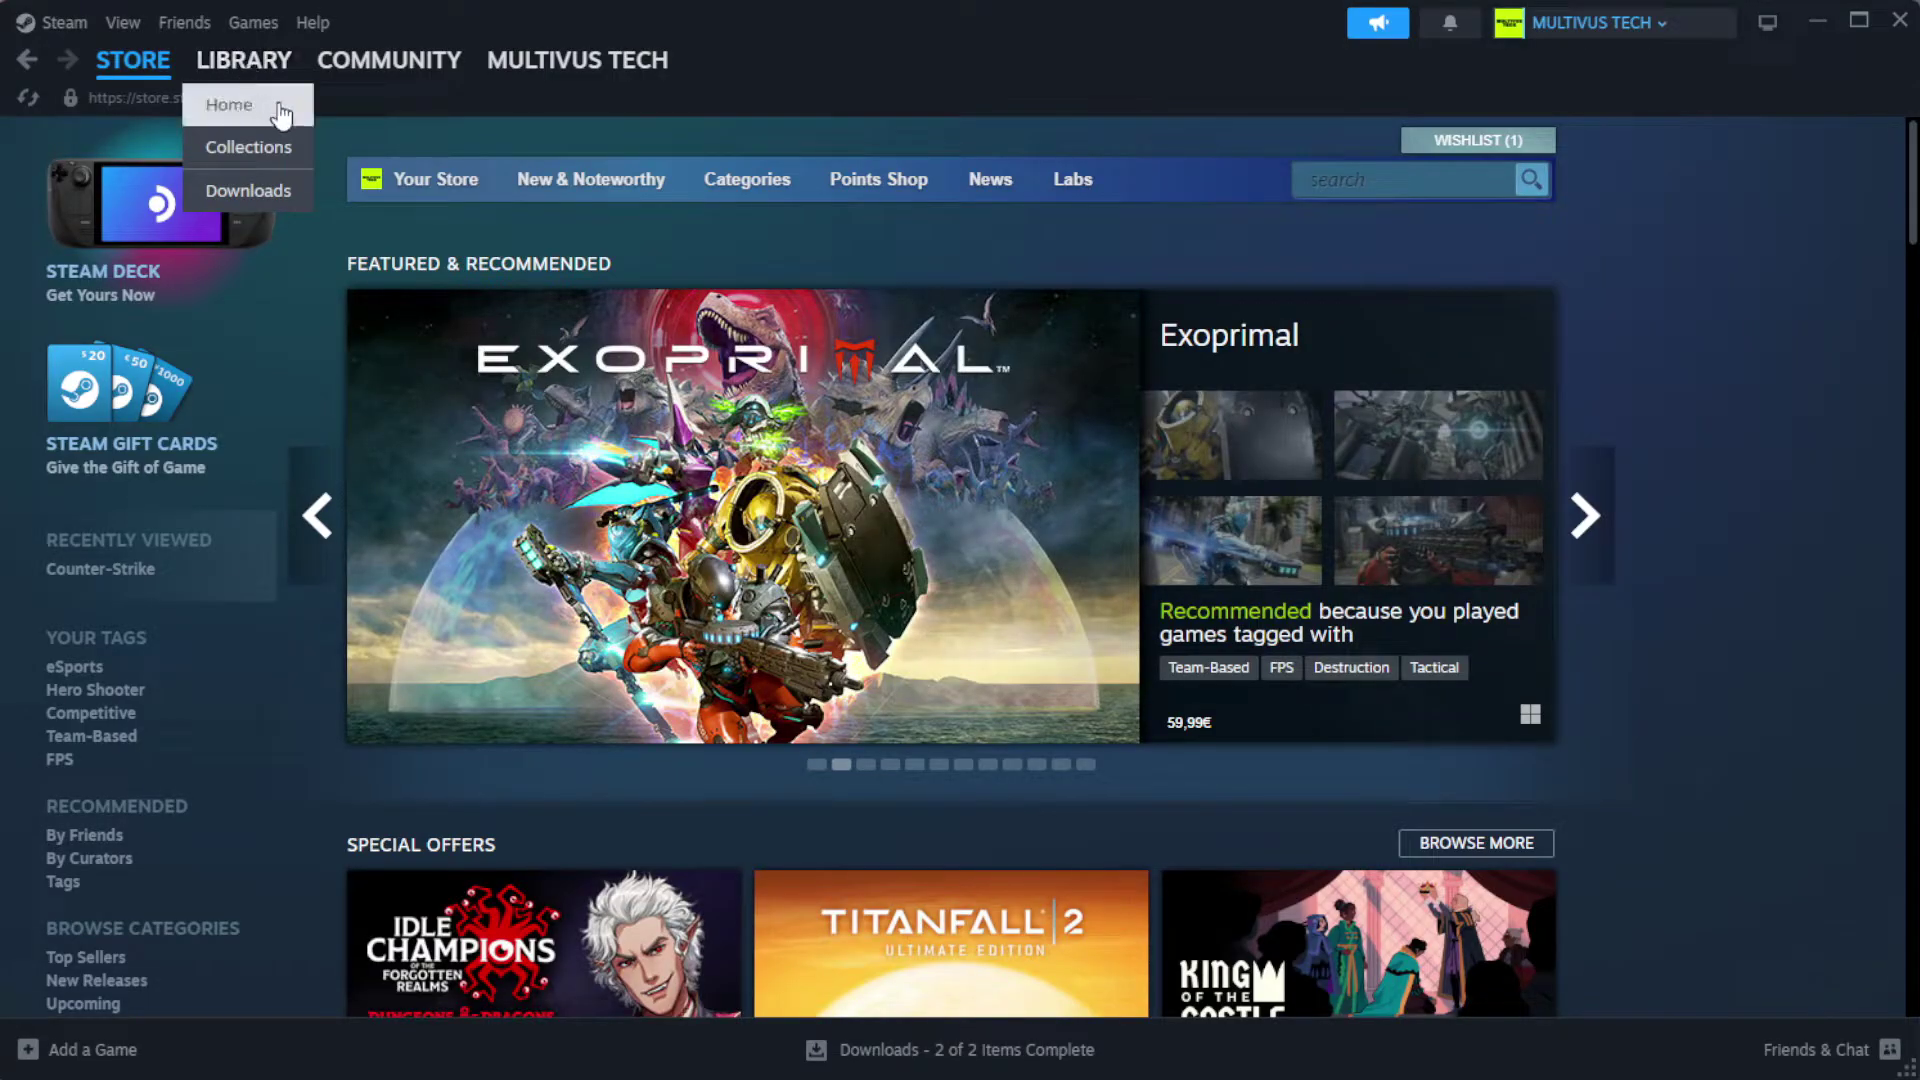
click(281, 112)
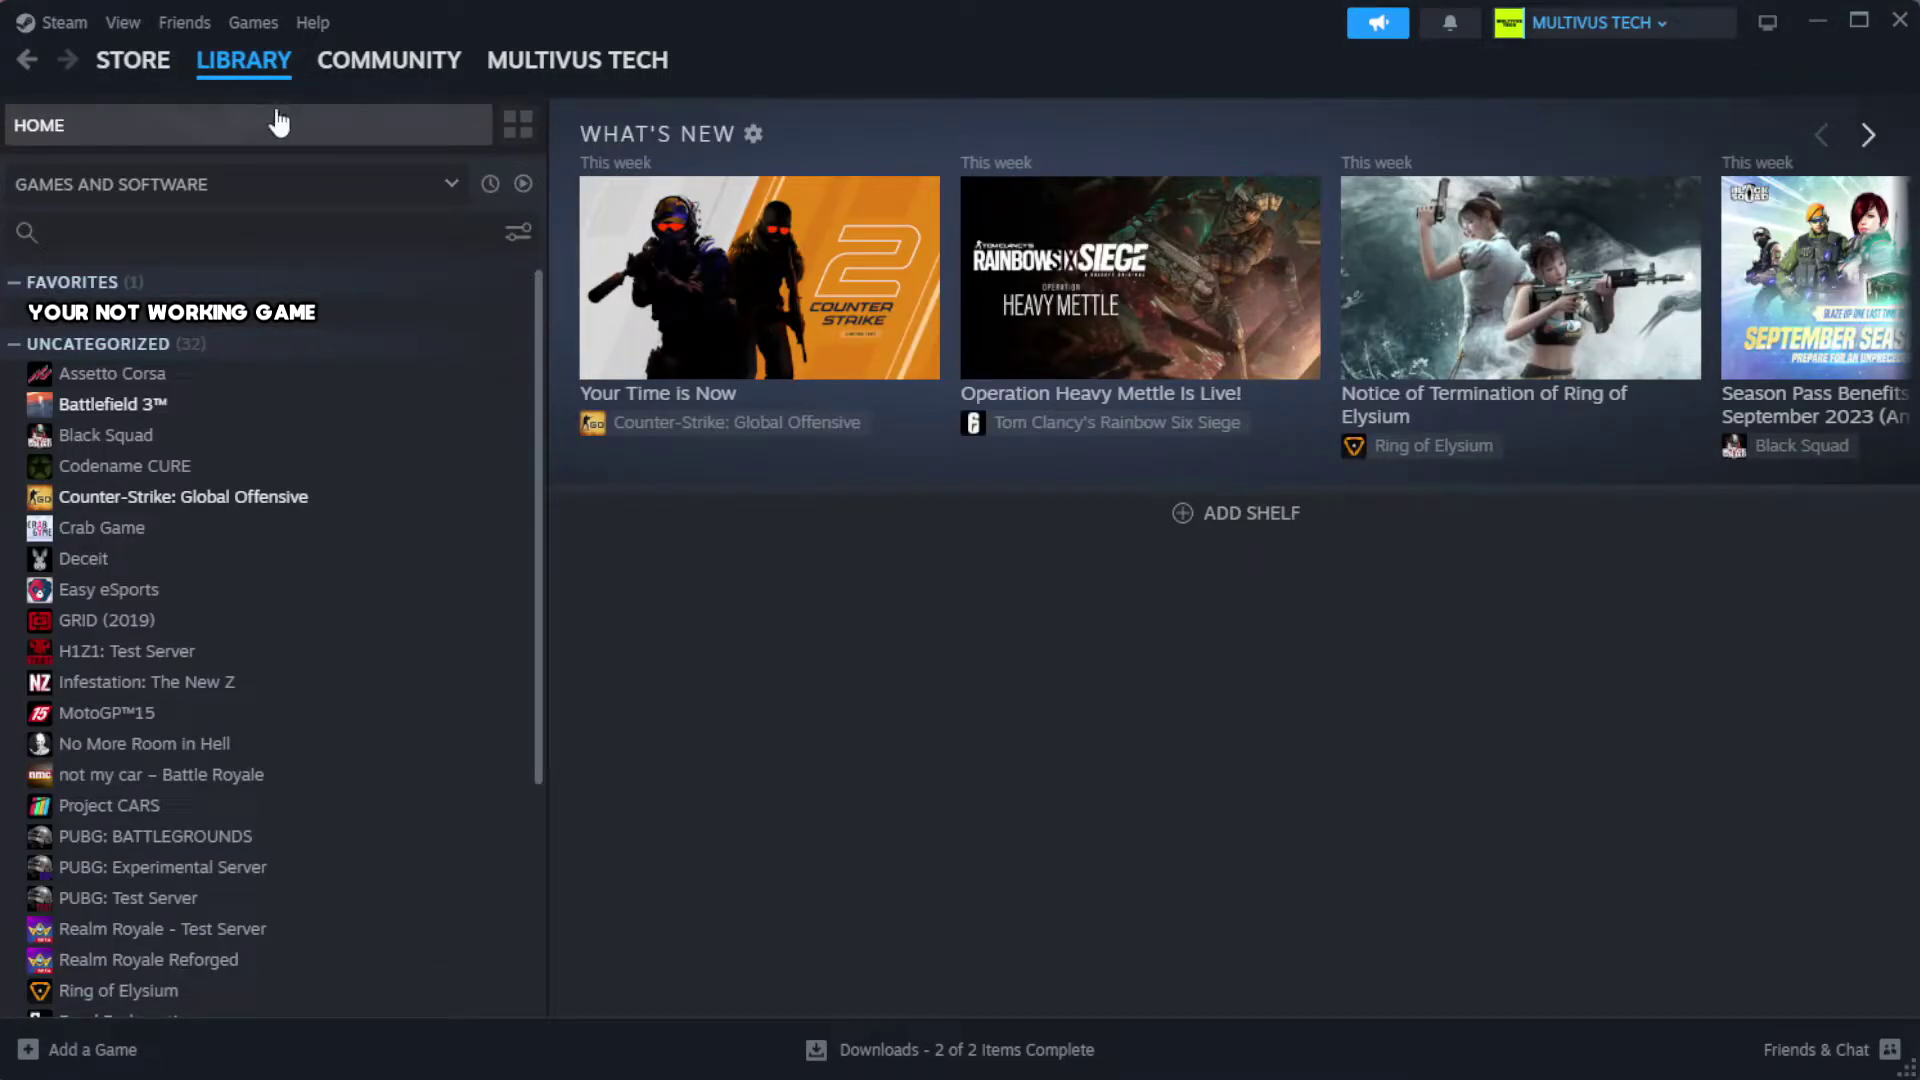
right_click(473, 326)
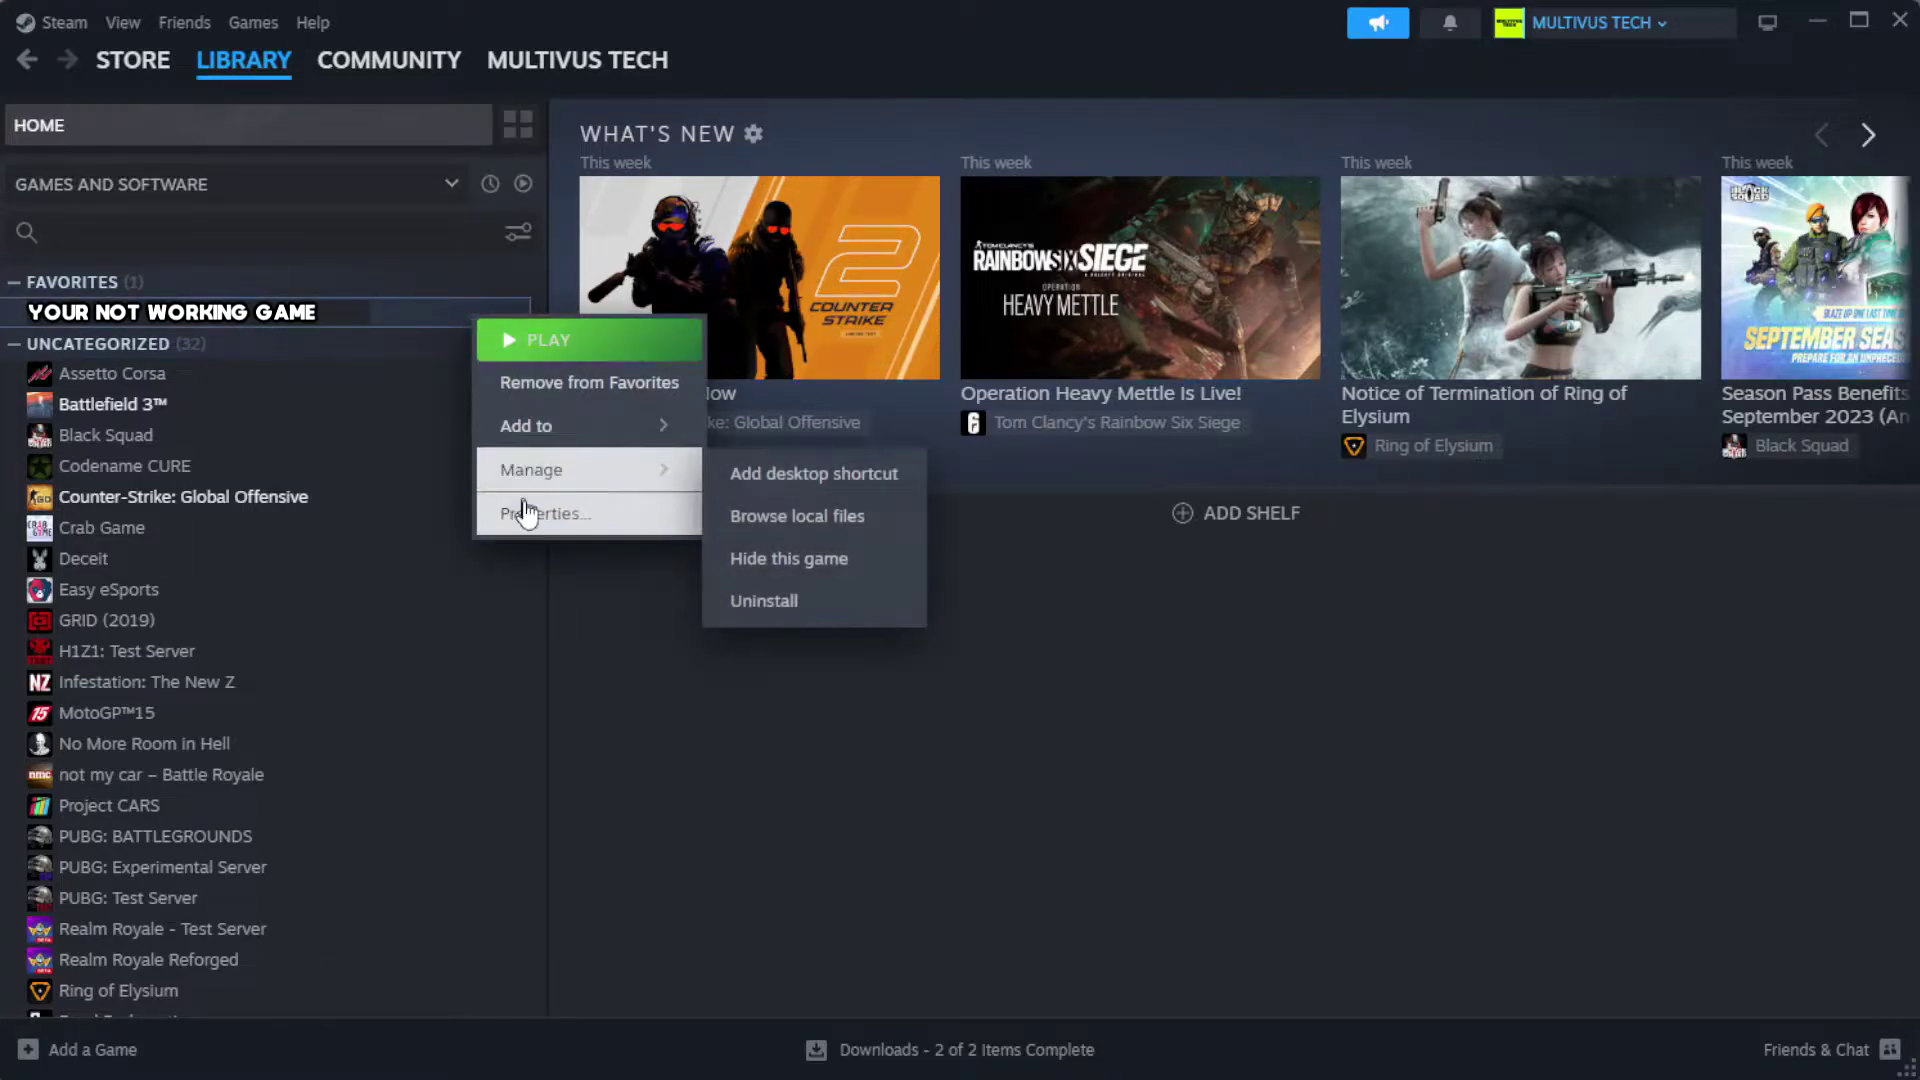
Verify integrity of the game's installed files in Properties, validating all 1039 files
click(604, 520)
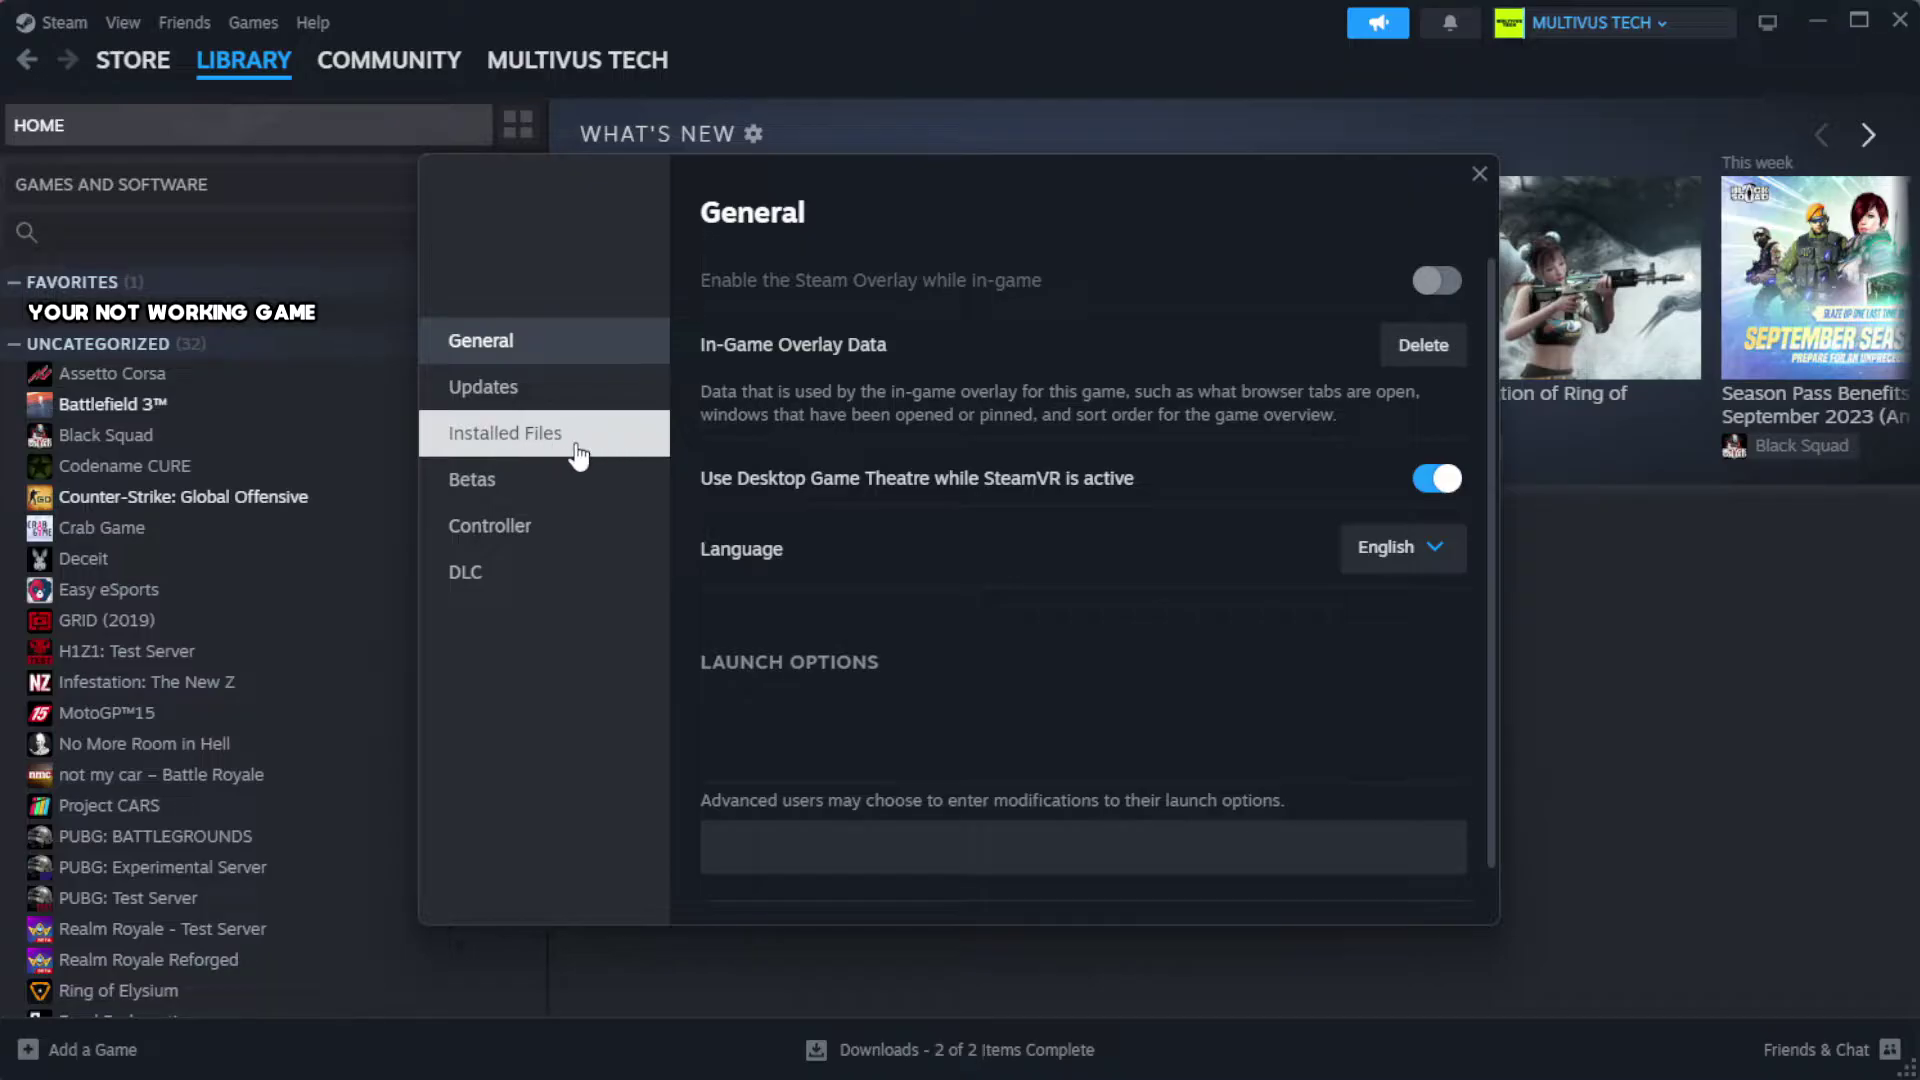
click(631, 454)
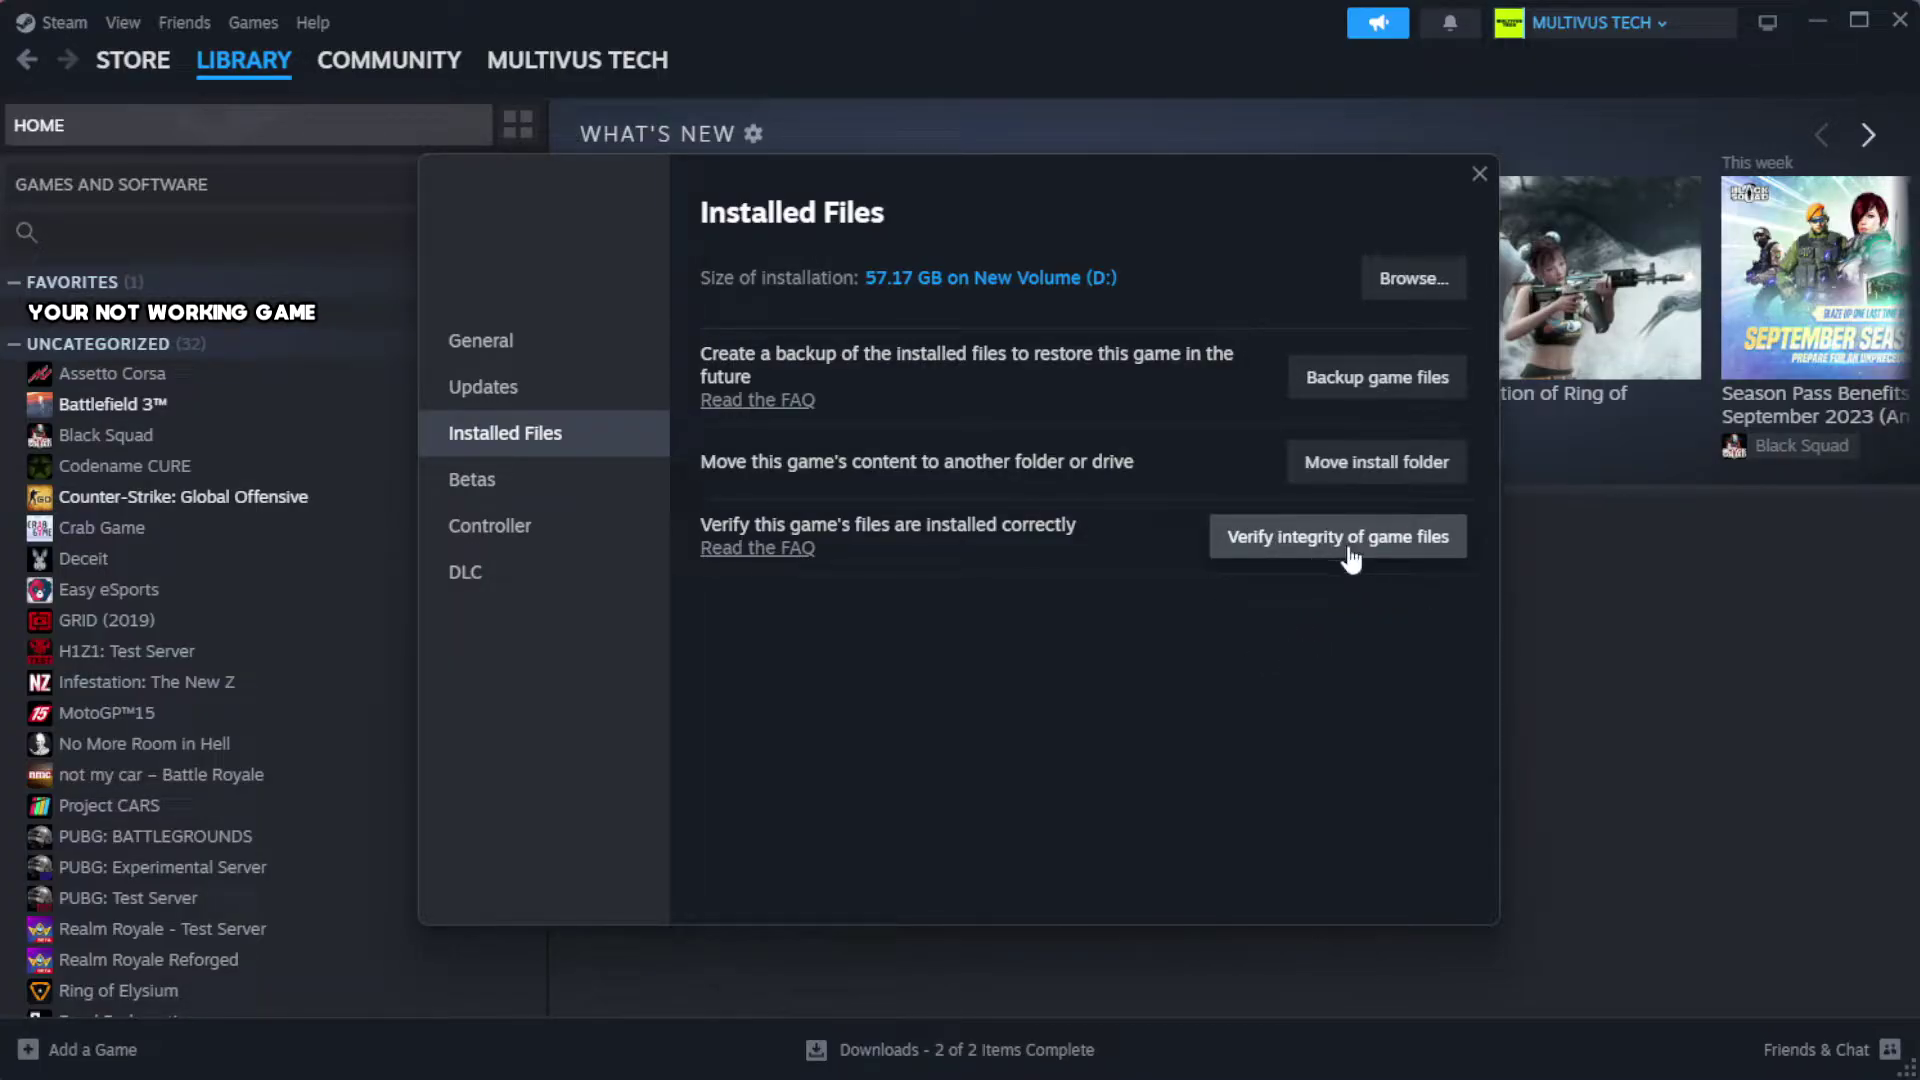
click(1350, 558)
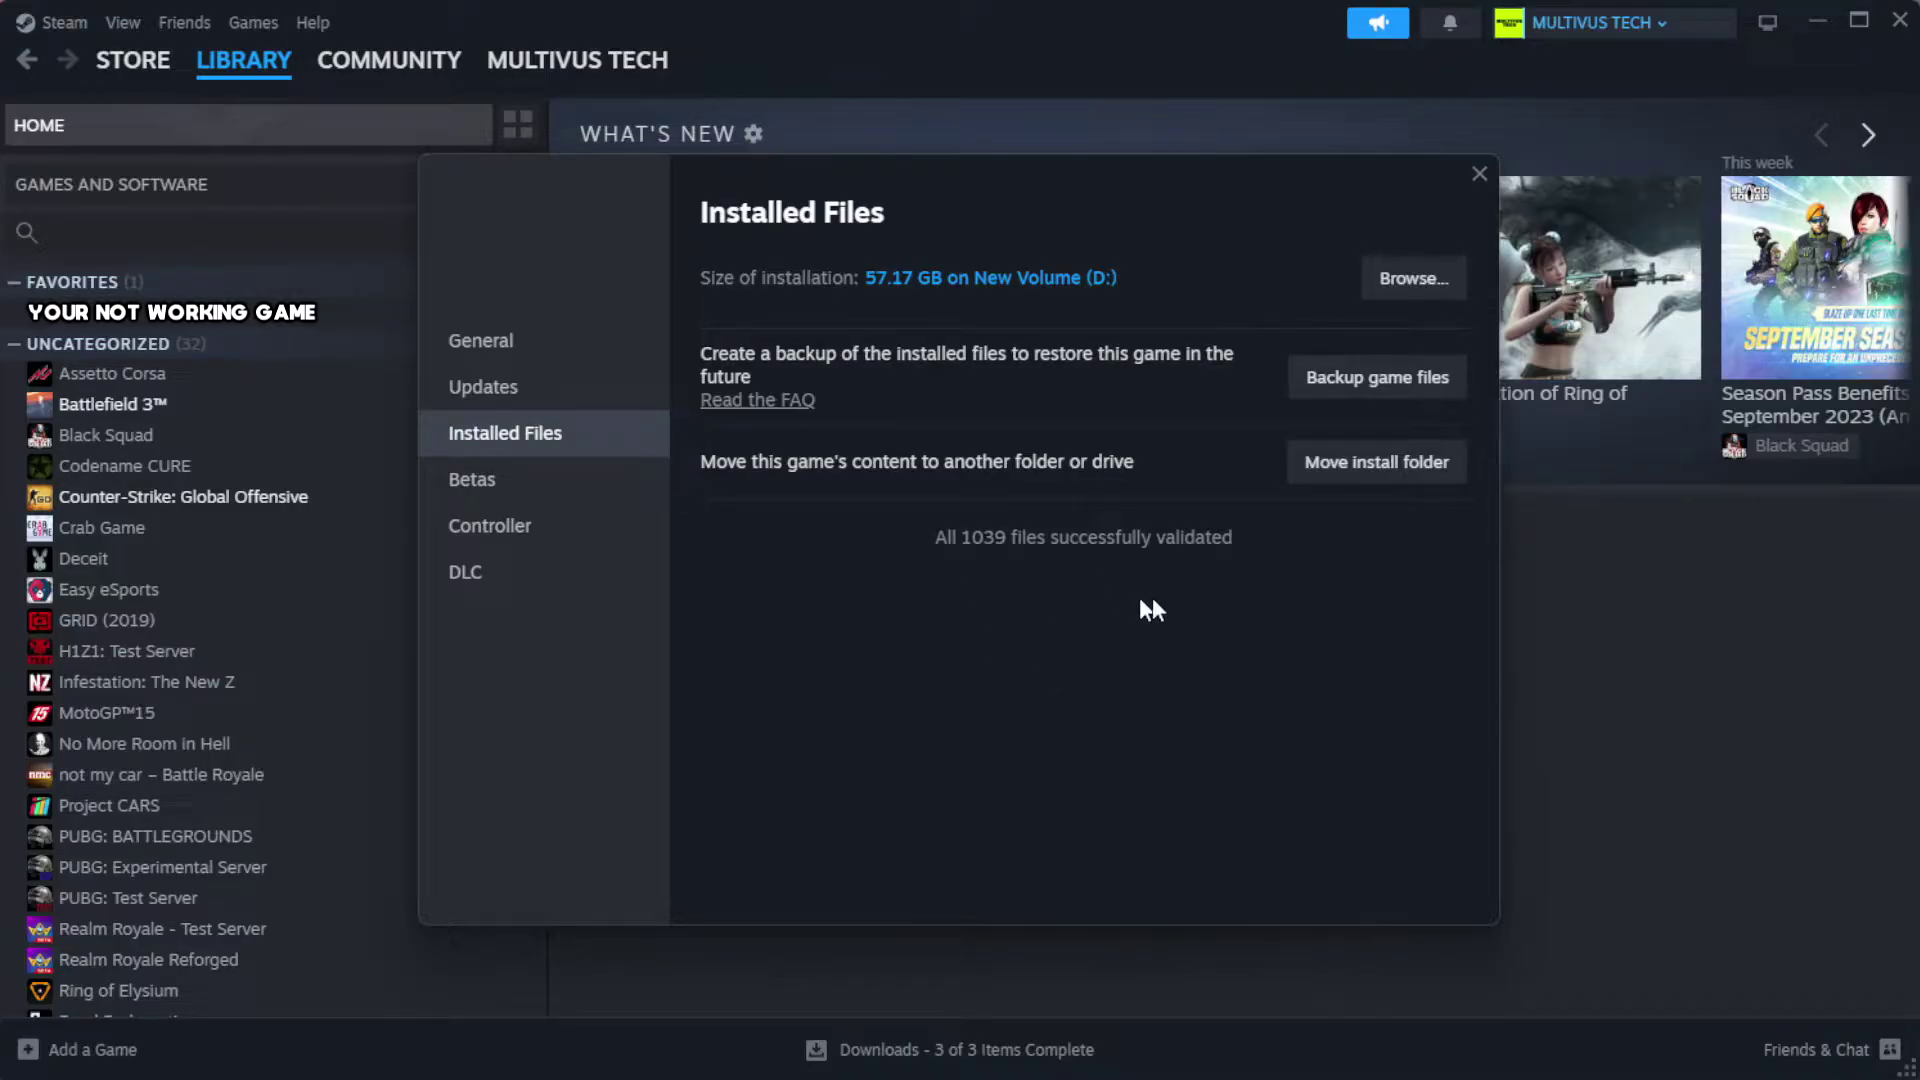
In the game's install folder, open Properties for the YOUR NOT WORKING GAME shortcut
click(1410, 288)
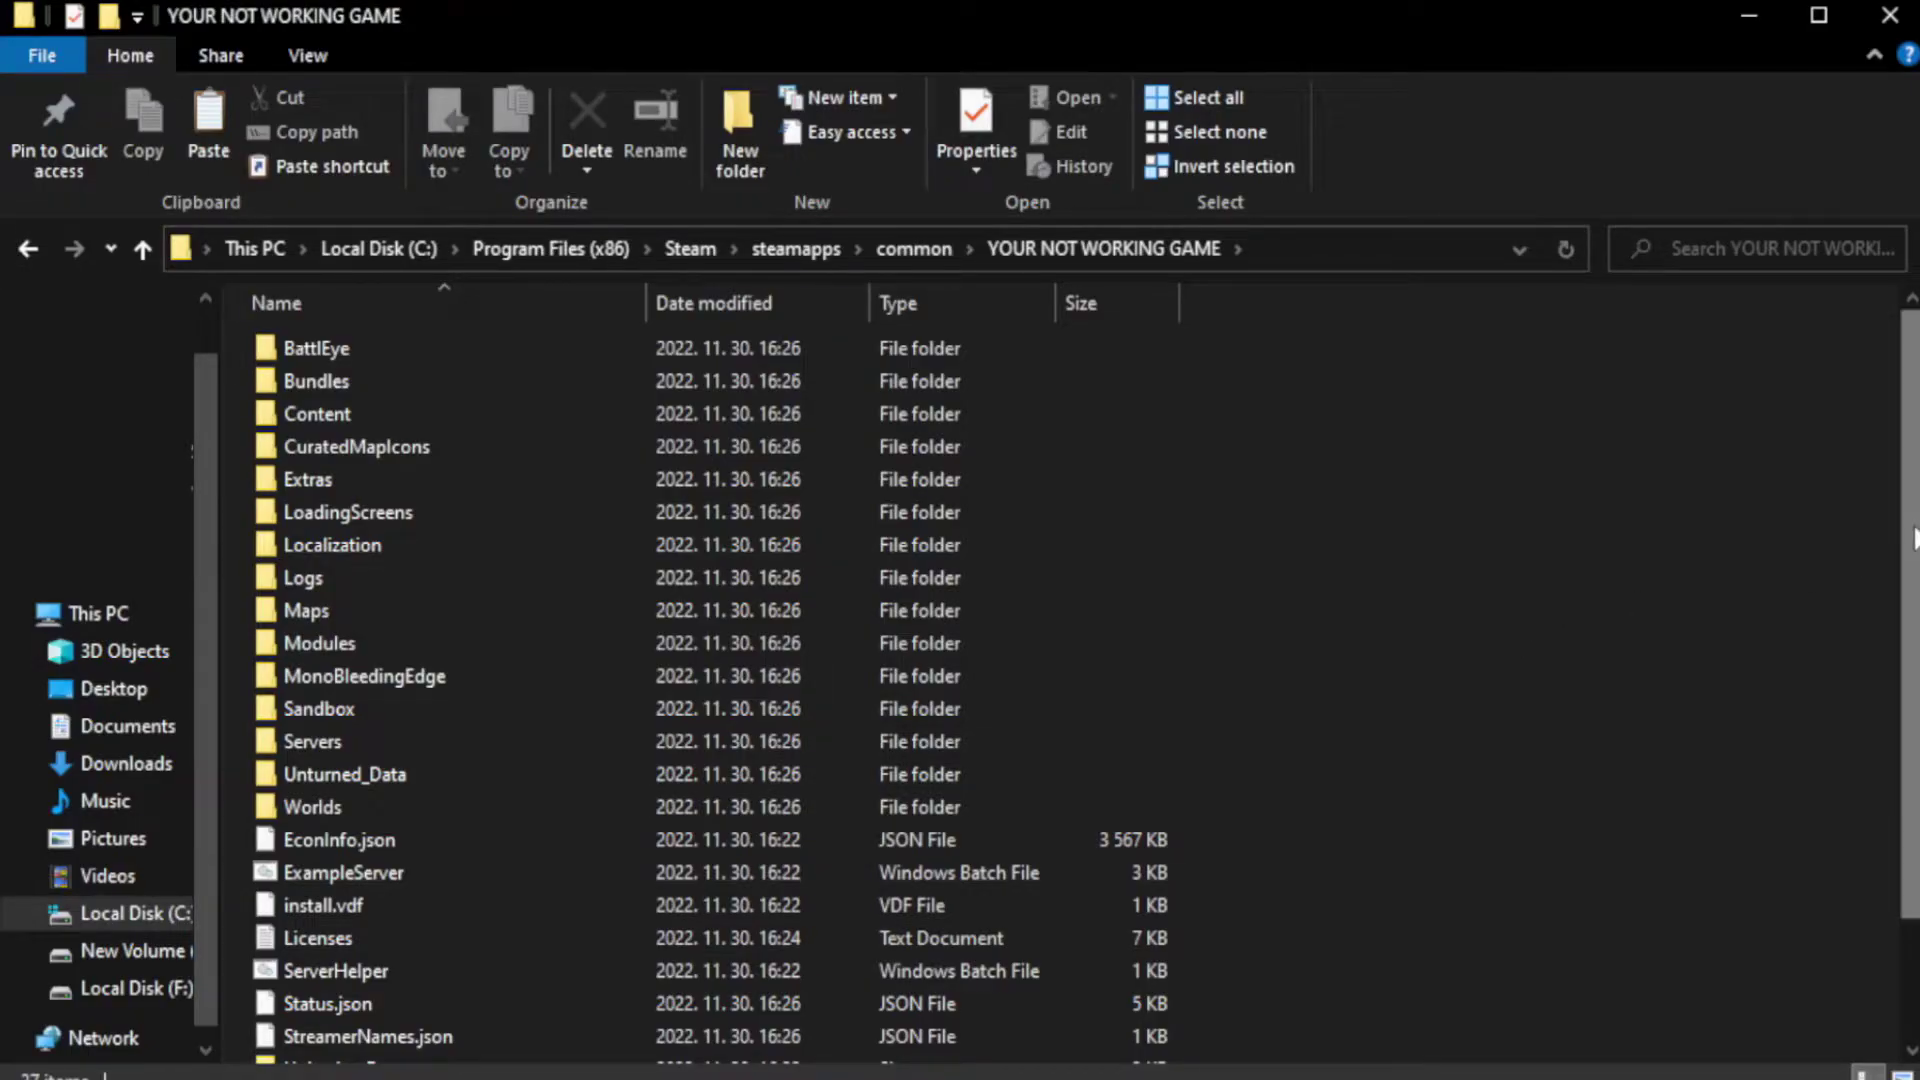
drag(1911, 598, 1916, 717)
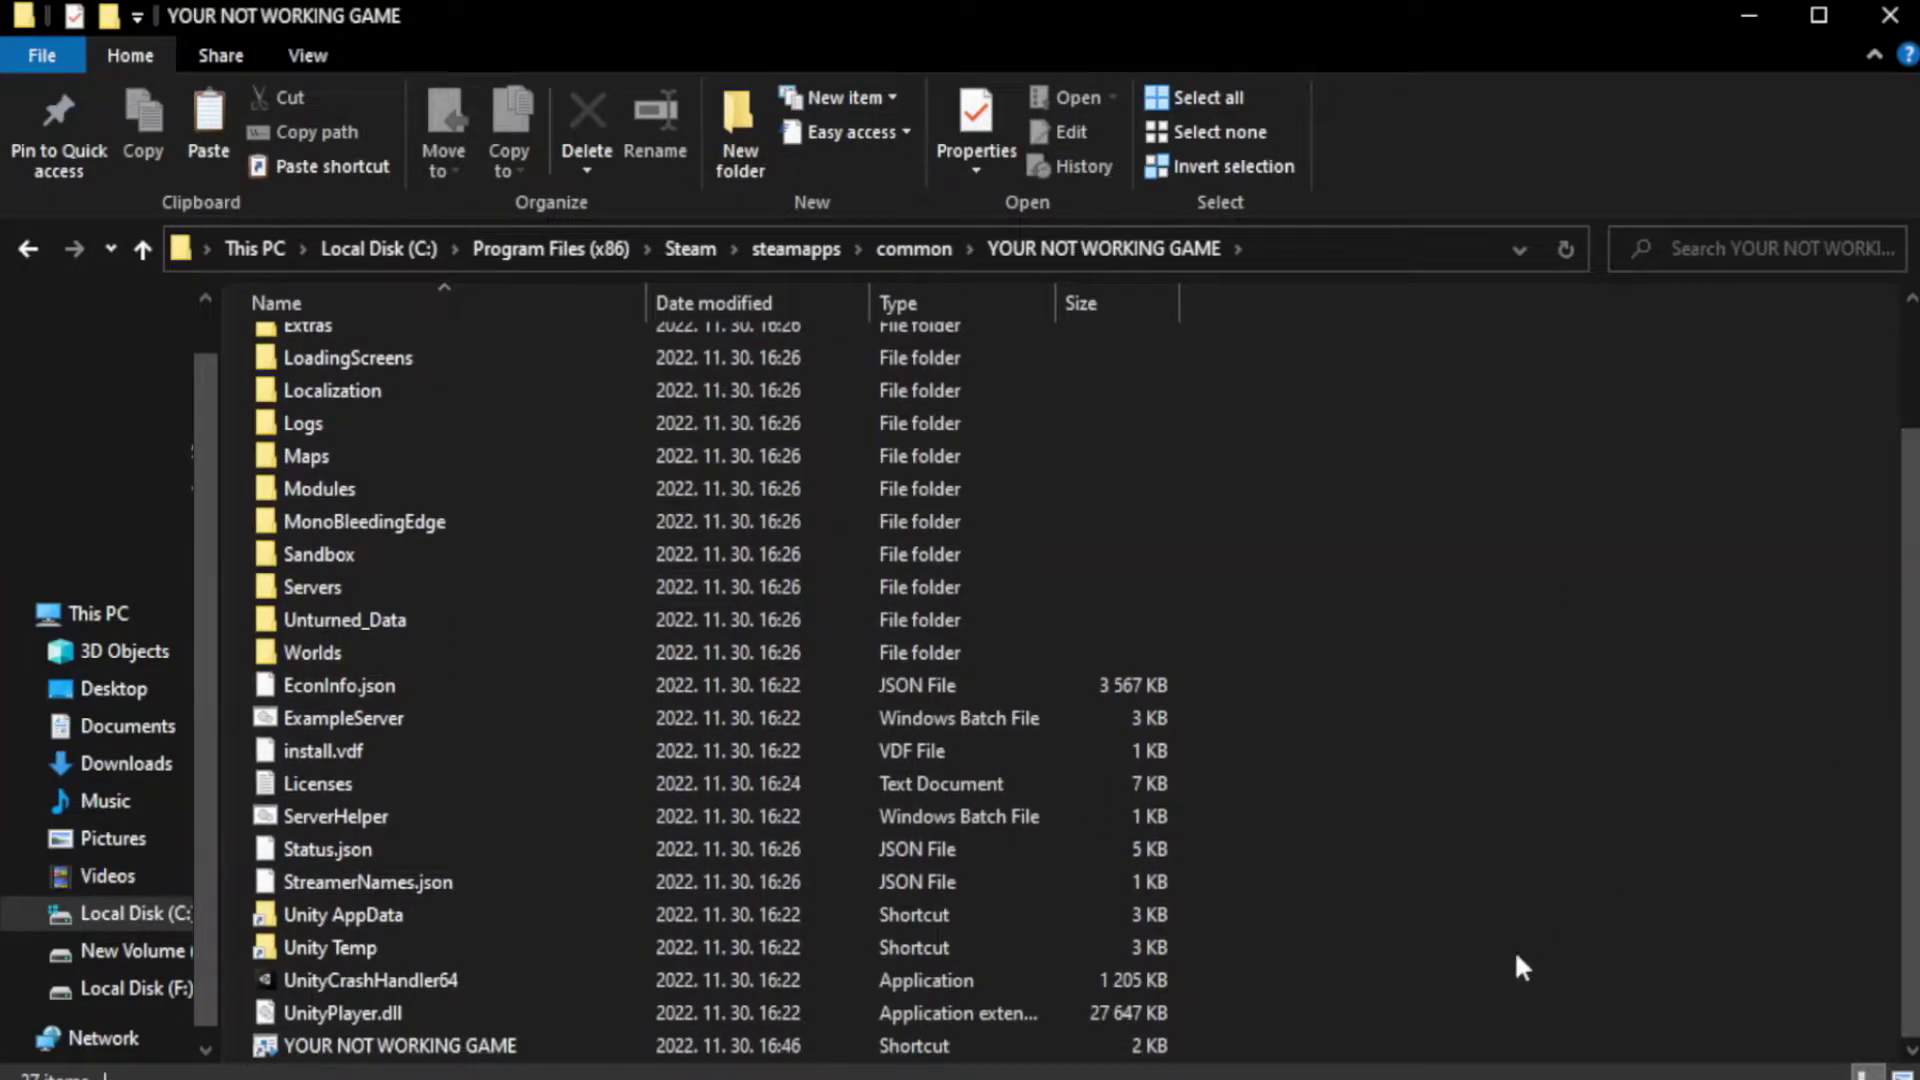
click(690, 1046)
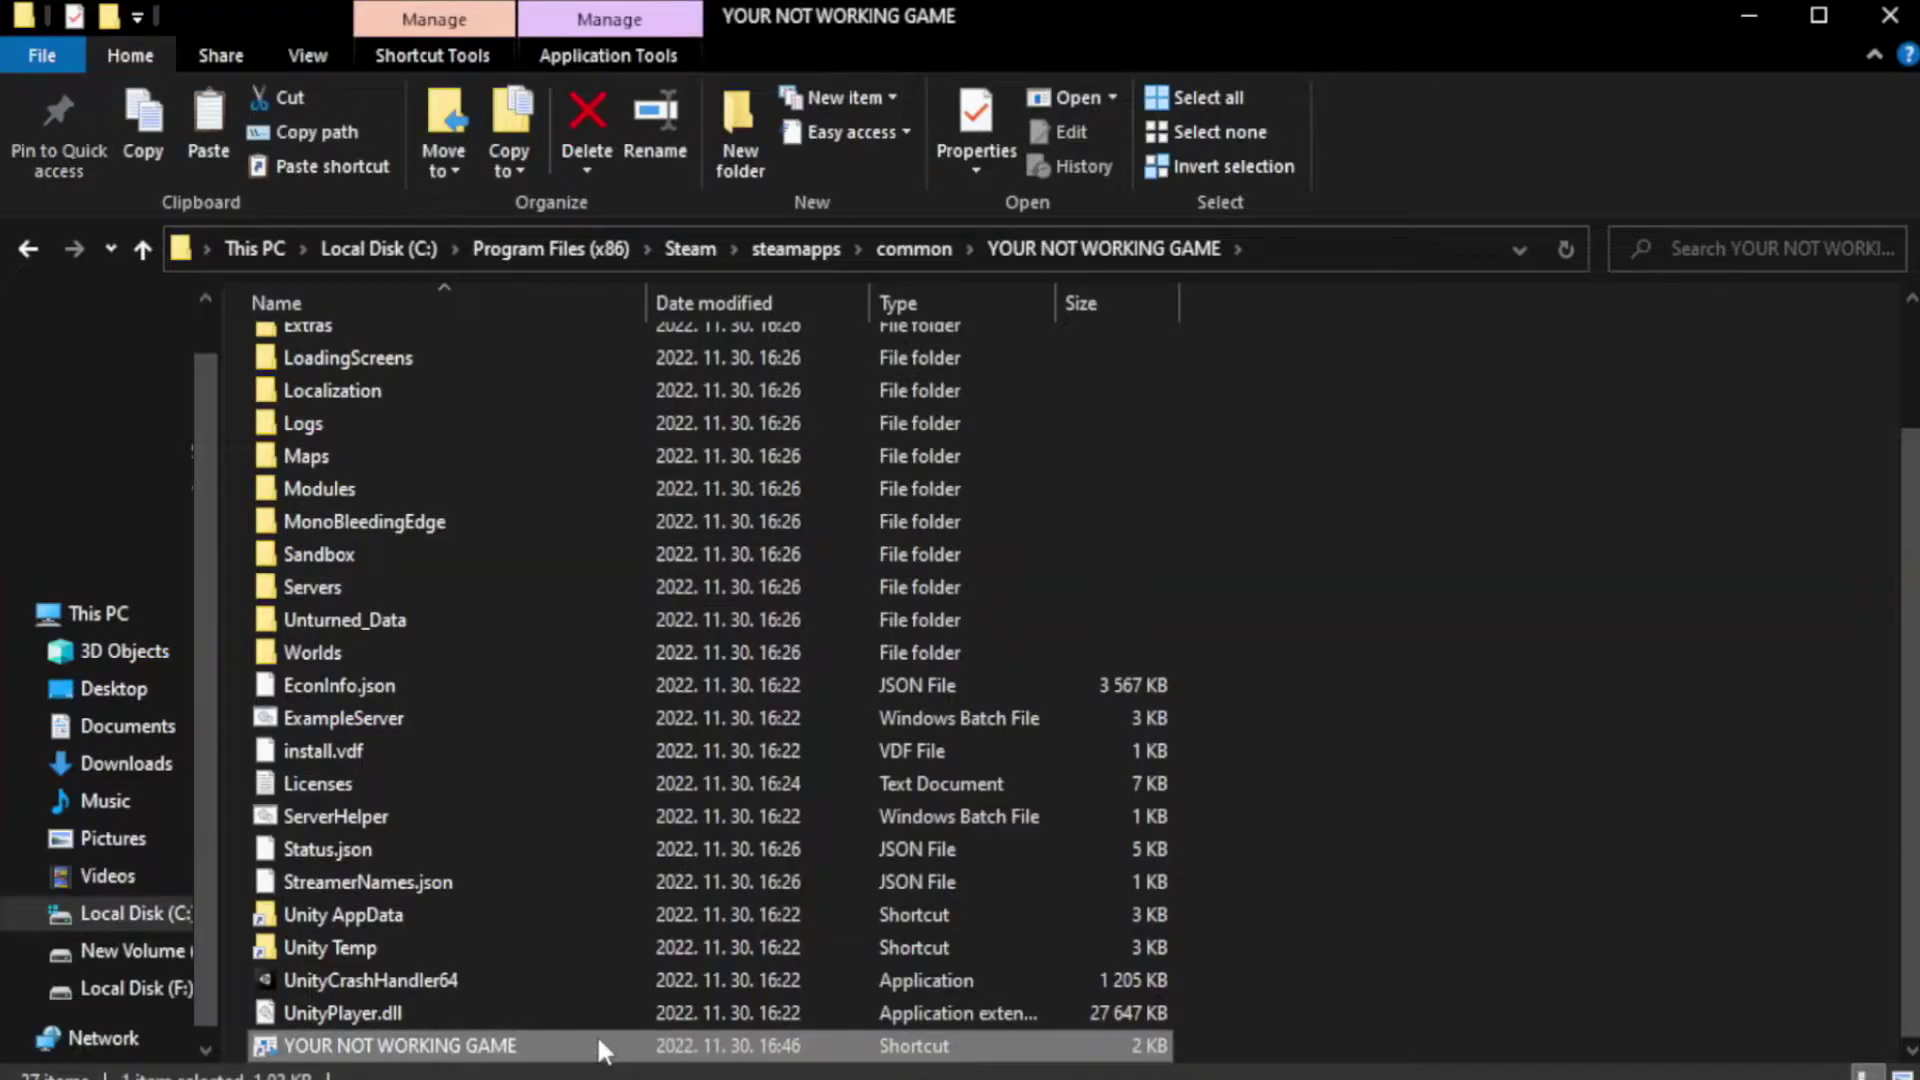
right_click(643, 1046)
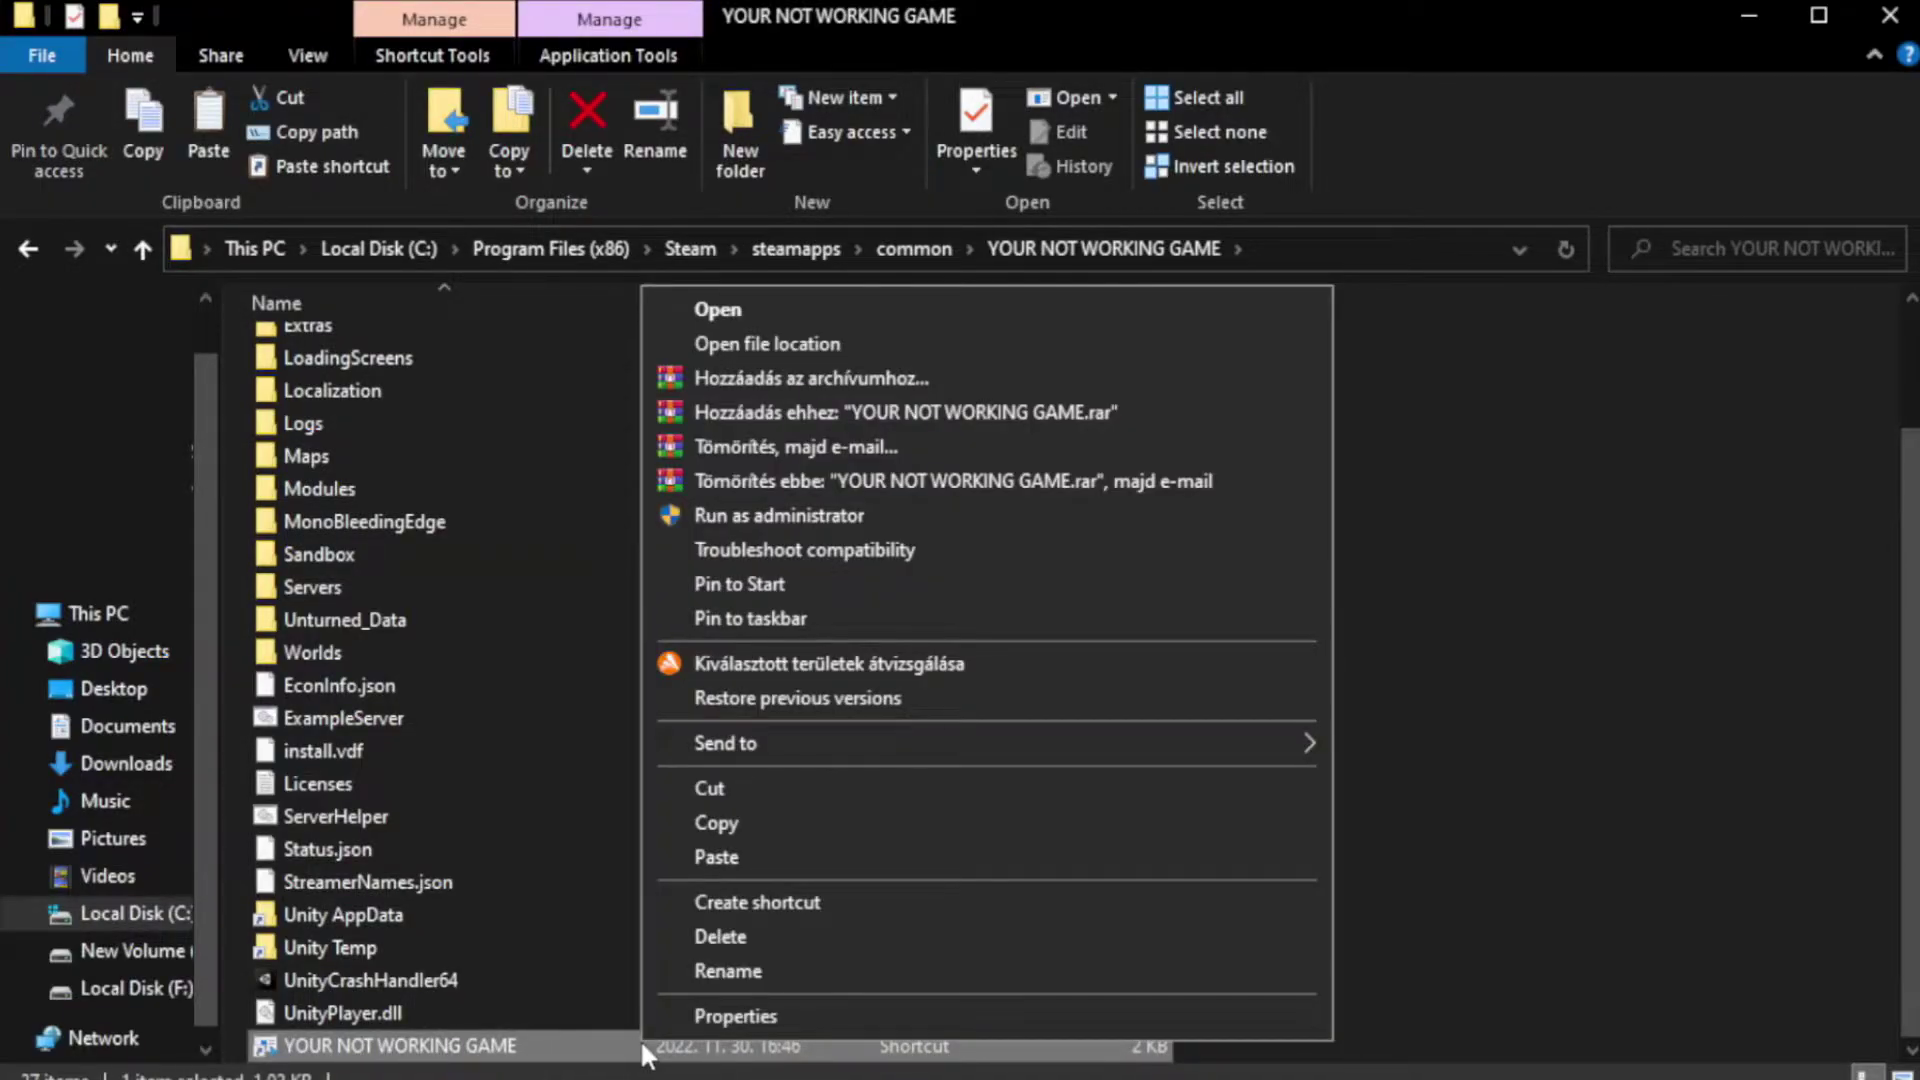
click(980, 1016)
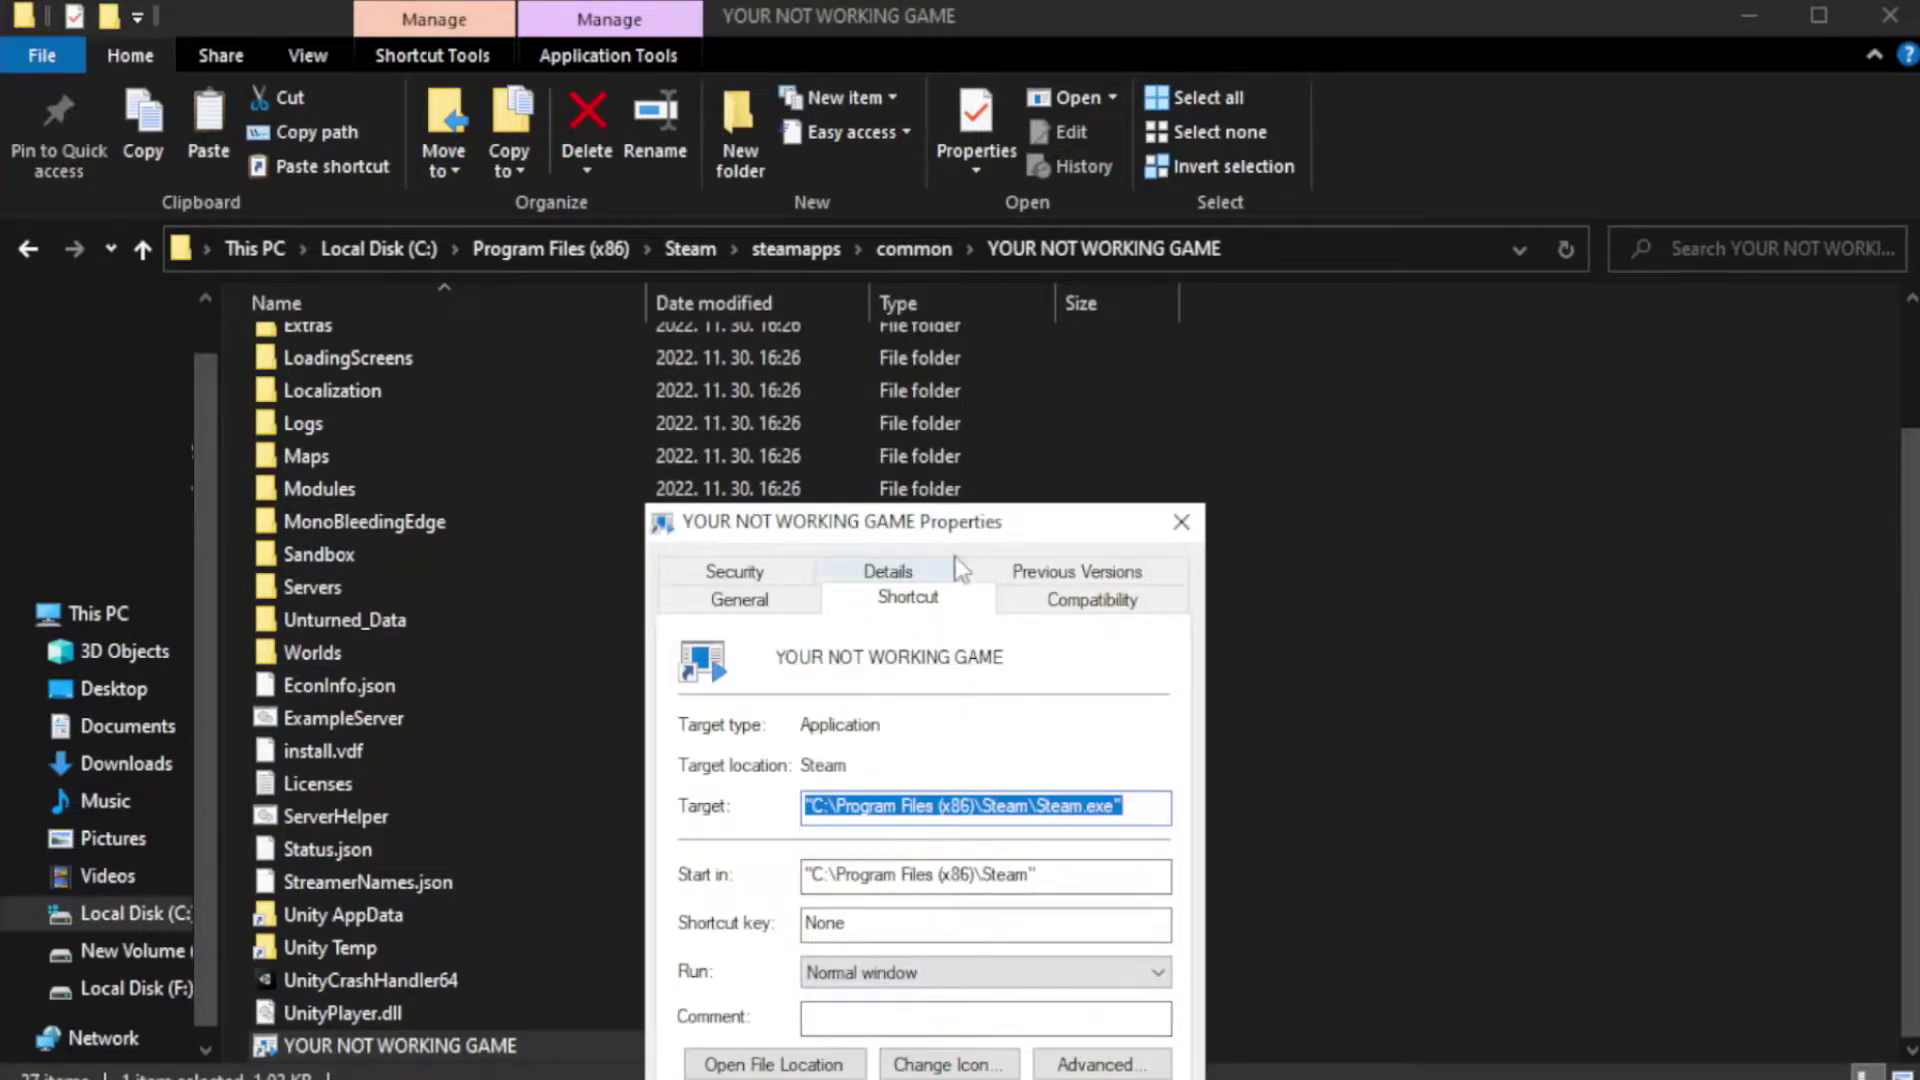
drag(962, 524, 964, 196)
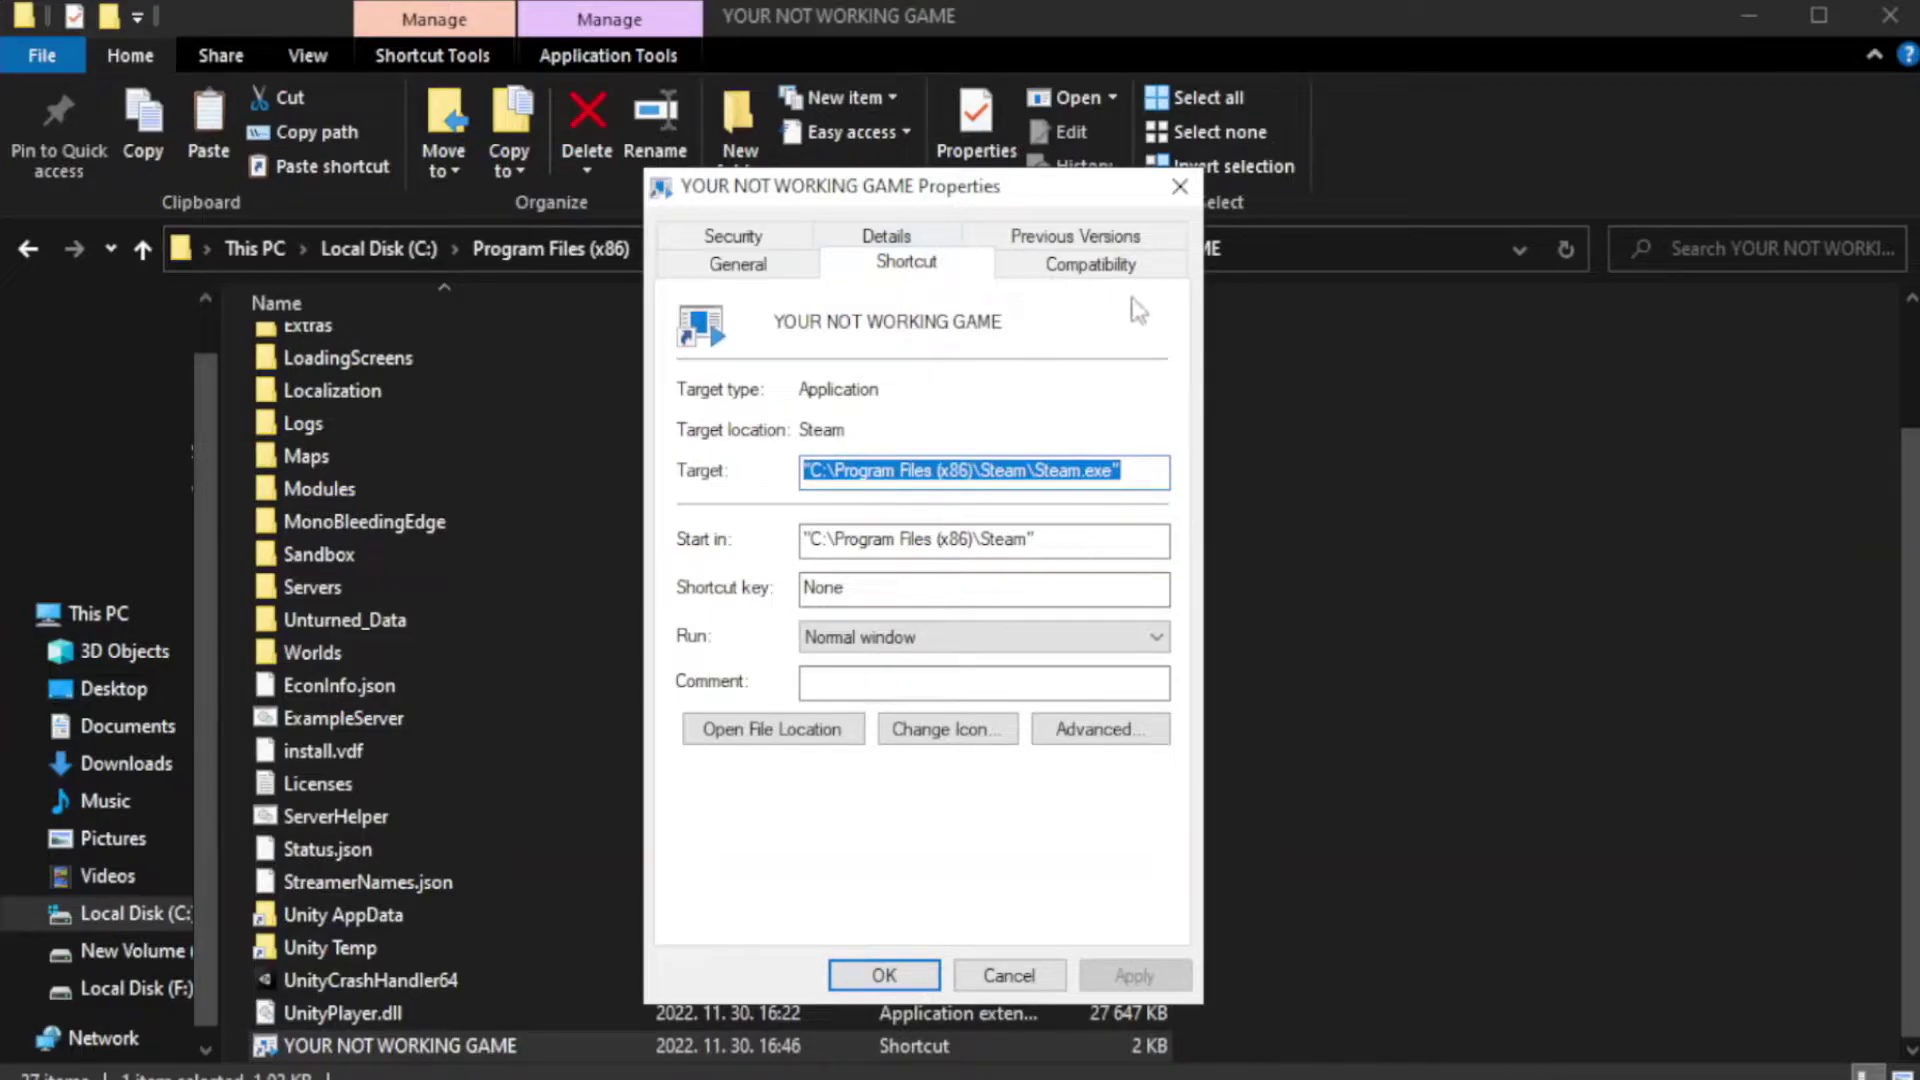
Set the shortcut to Windows 8 compatibility, run as administrator, fullscreen optimizations off, and apply
click(1078, 270)
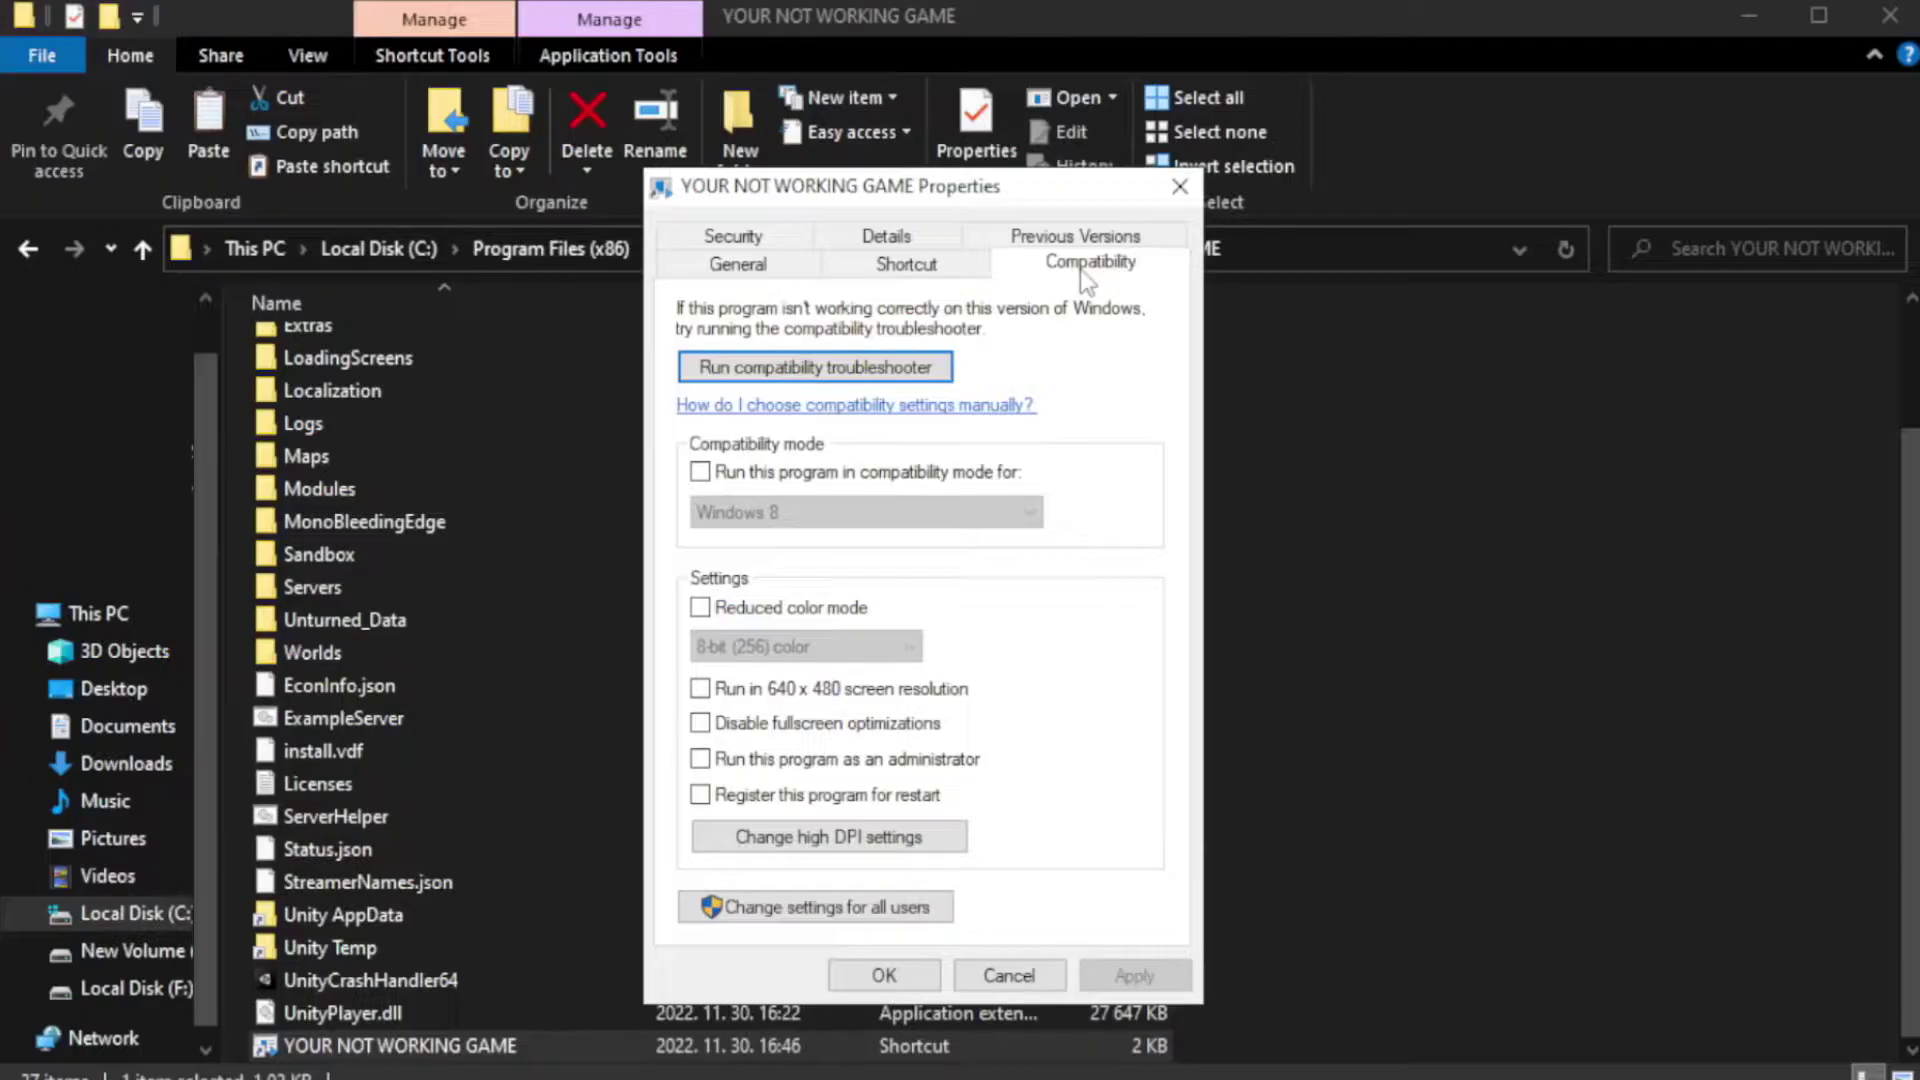
click(761, 476)
click(818, 508)
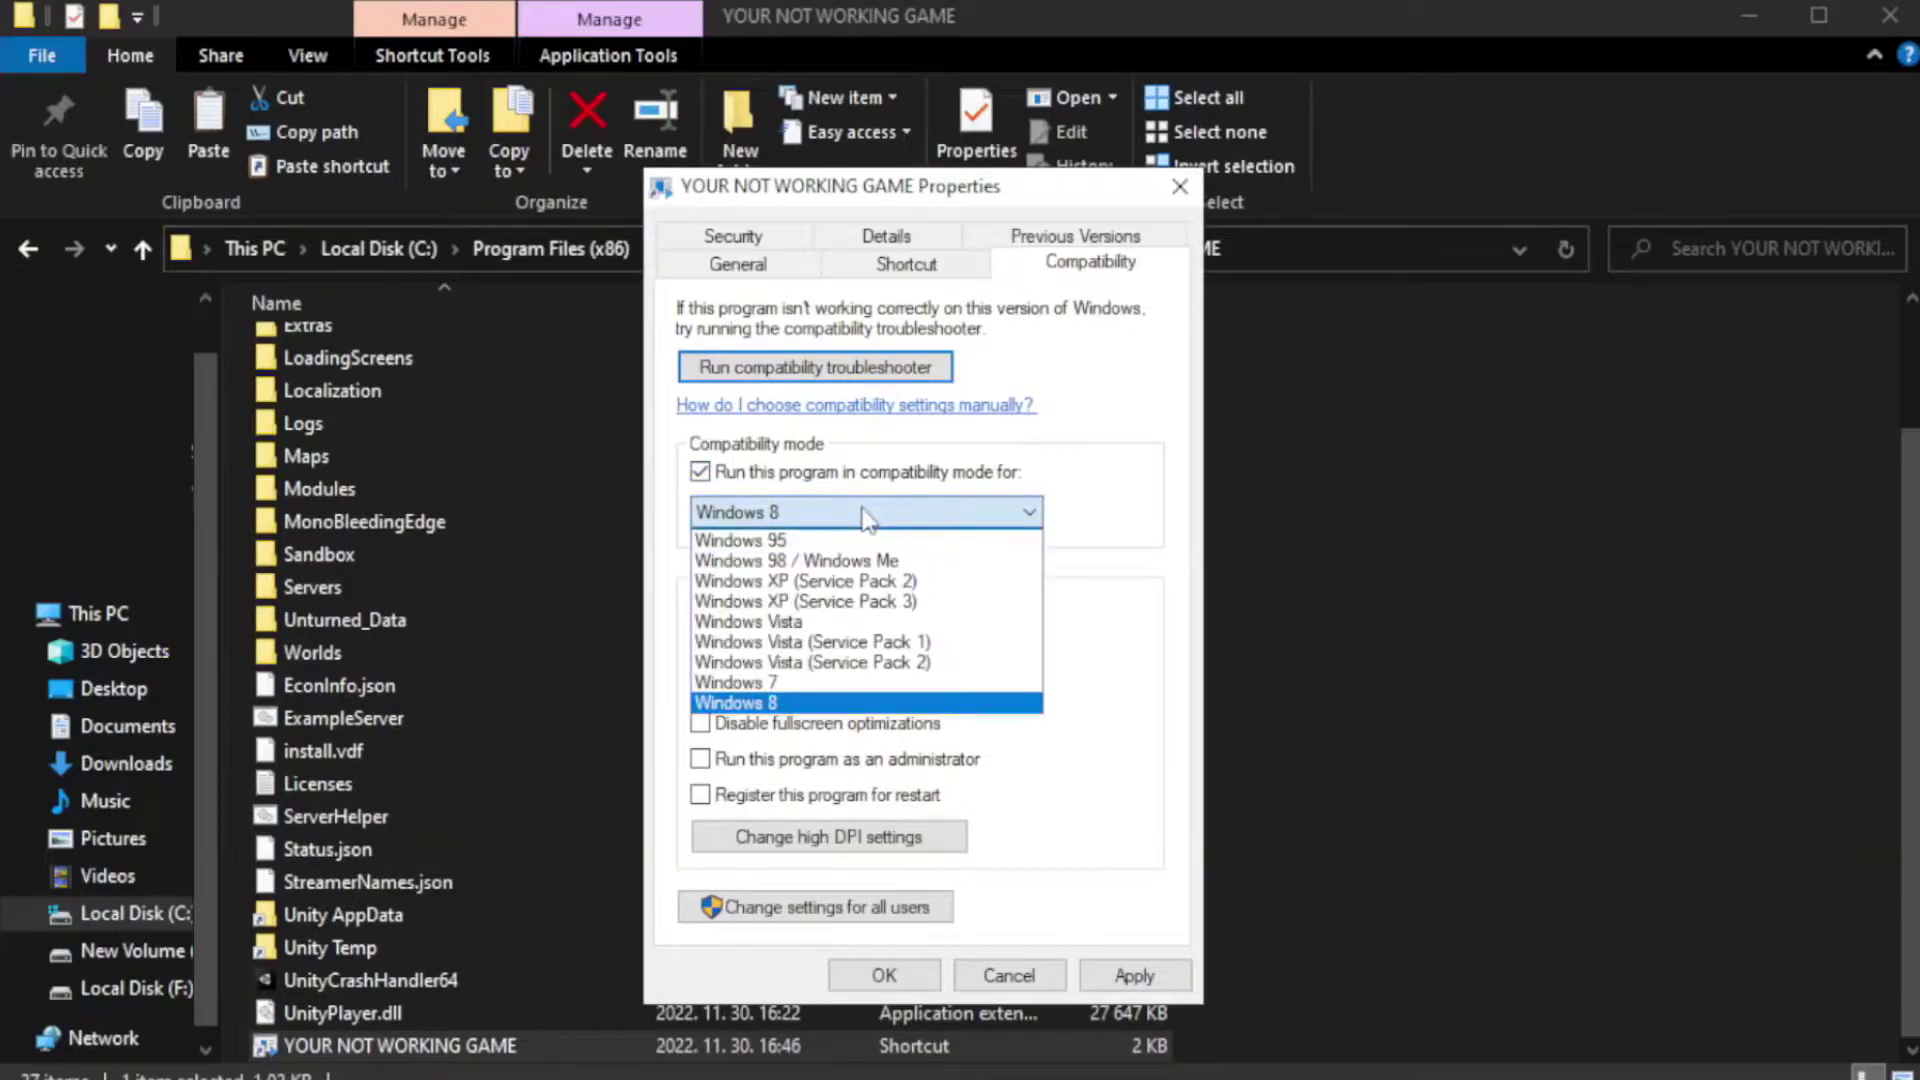
click(815, 704)
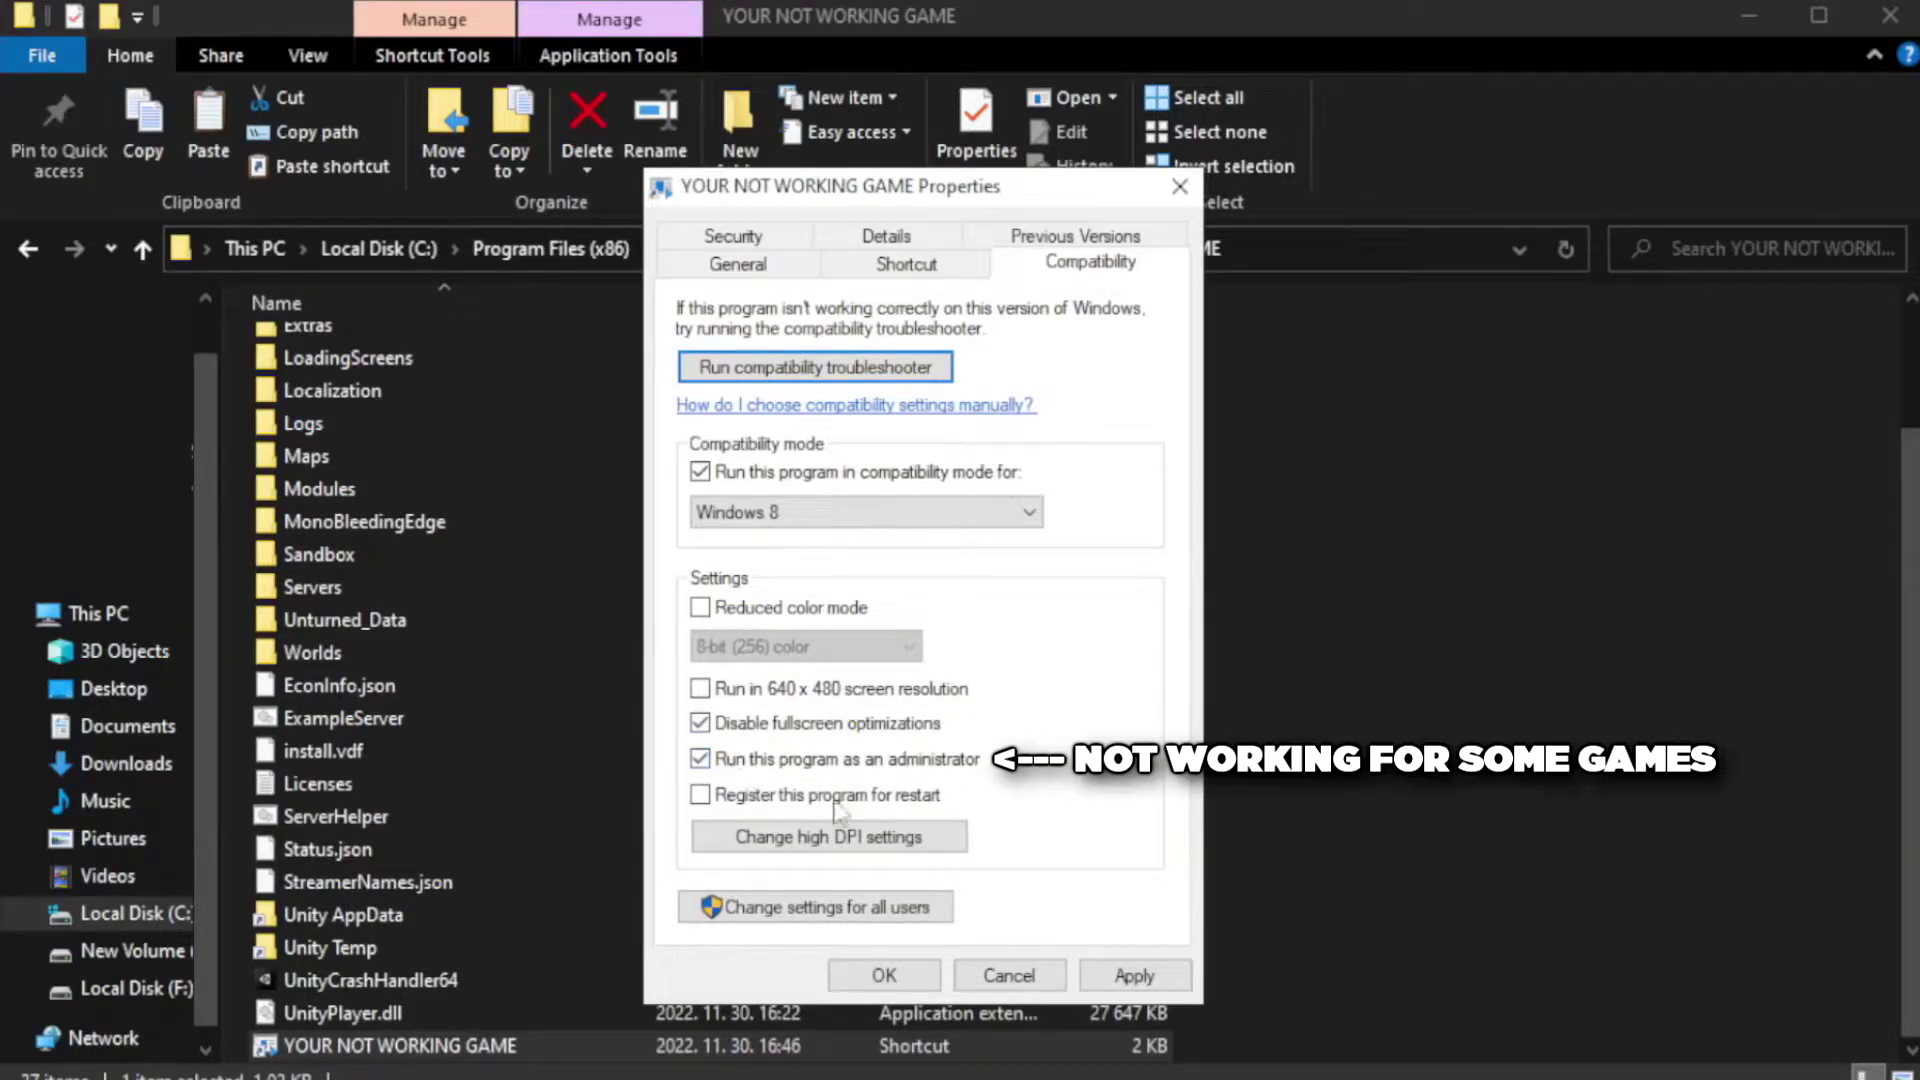
click(1130, 978)
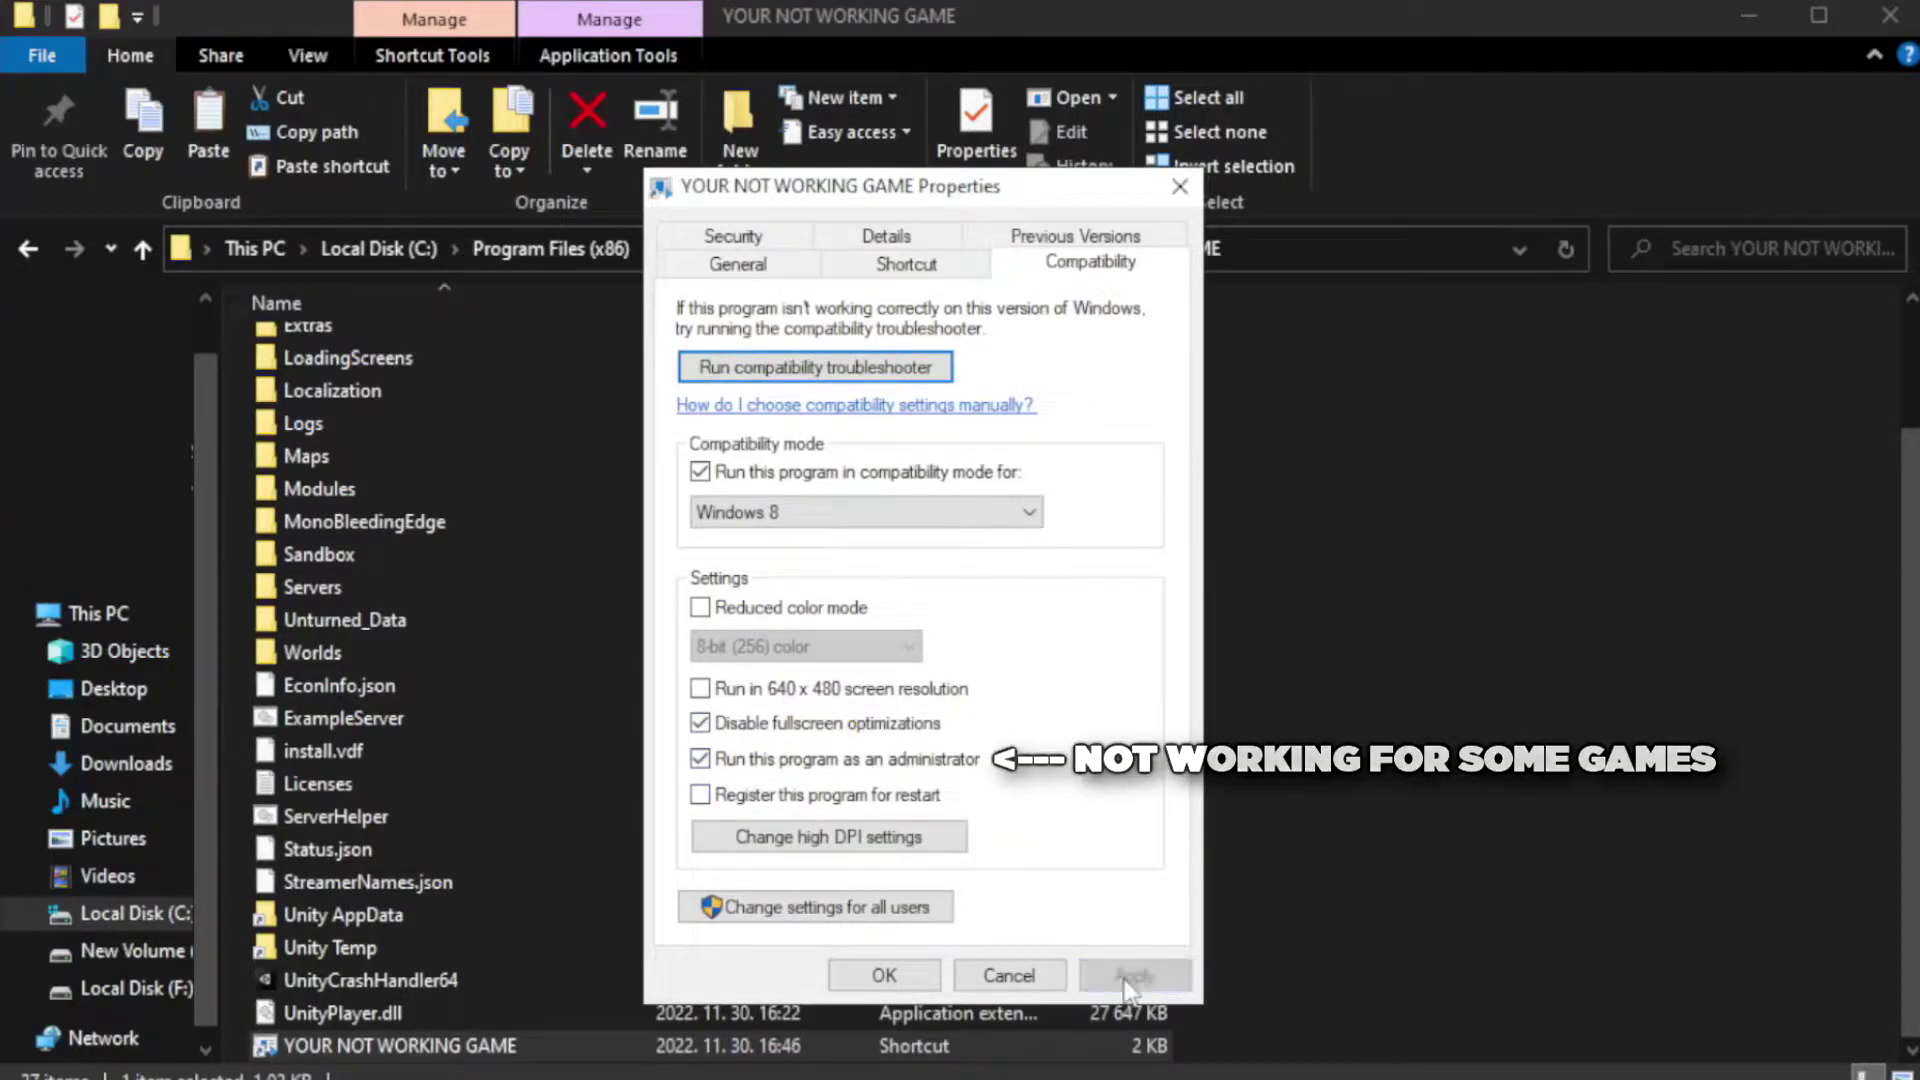
click(880, 976)
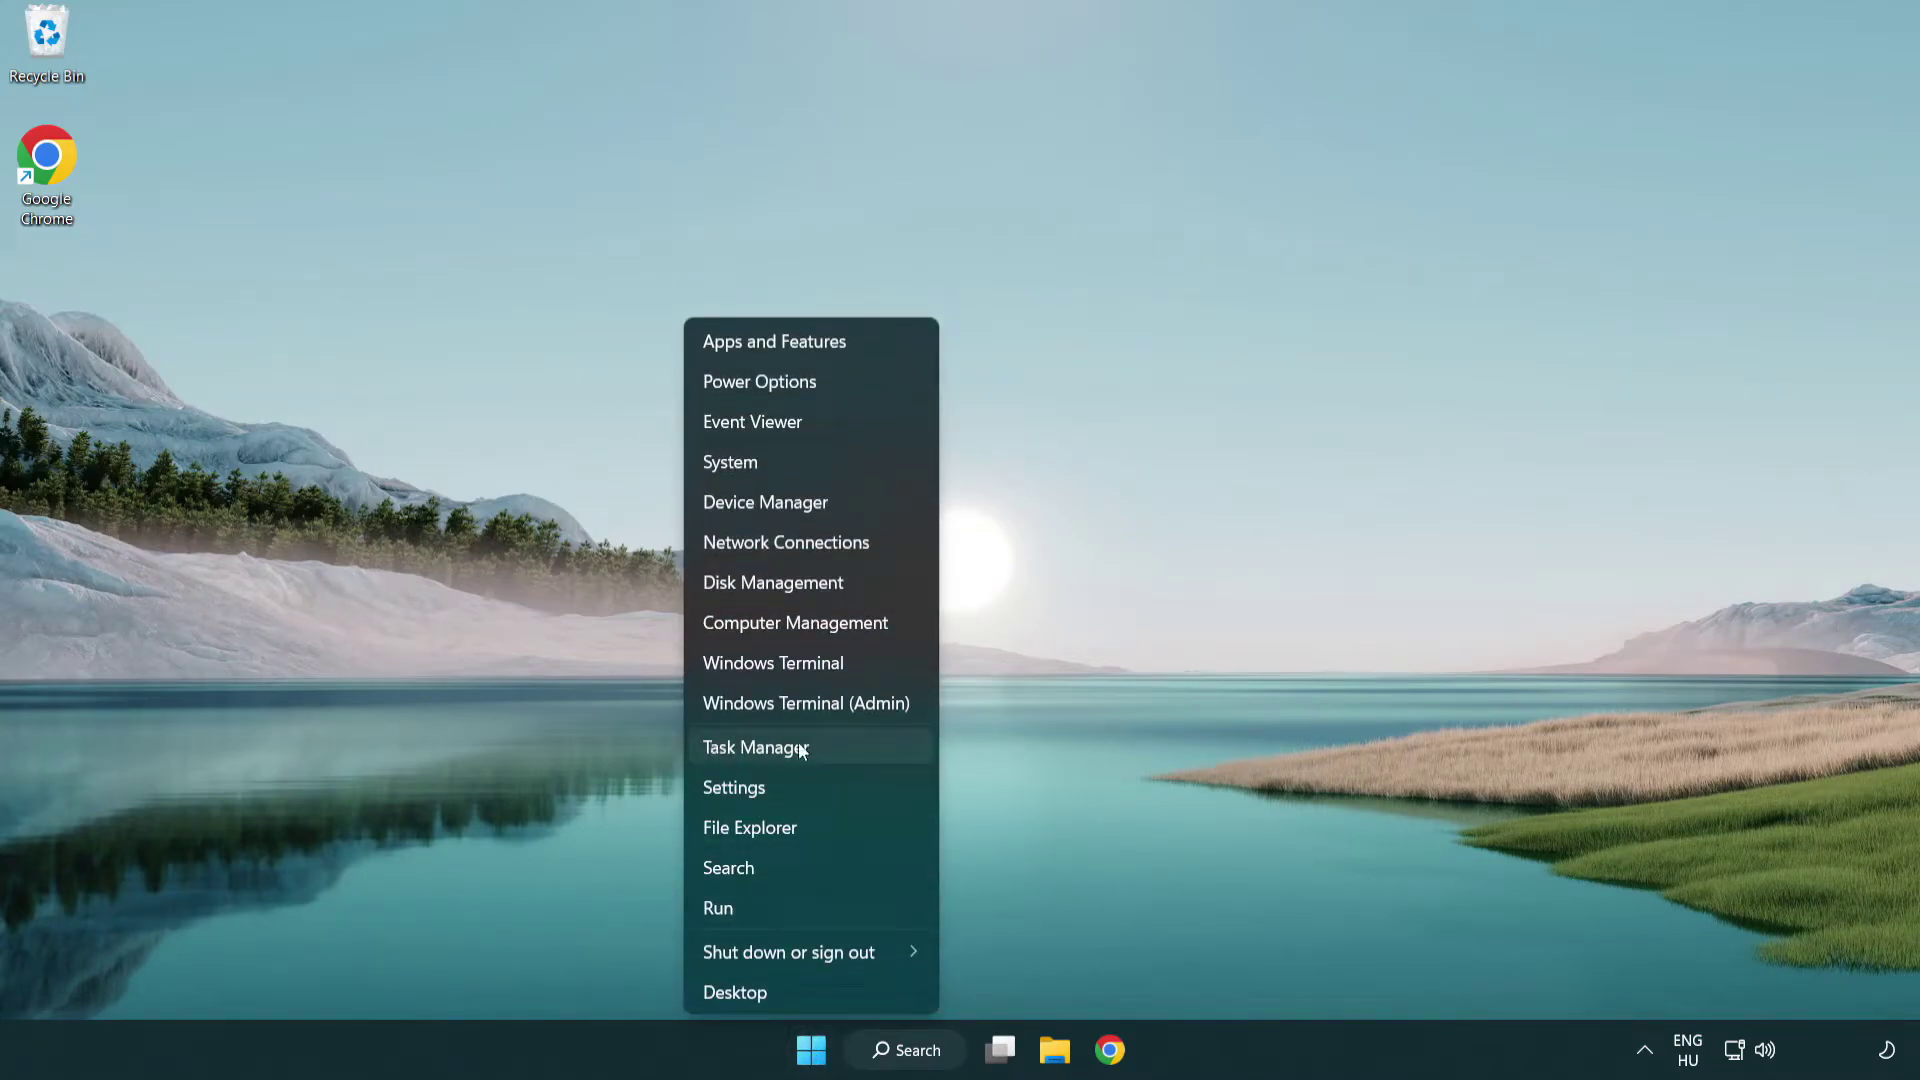
Disable Terminal, Phone Link, Cortana and Windows Security notification in Task Manager's Startup apps
click(848, 748)
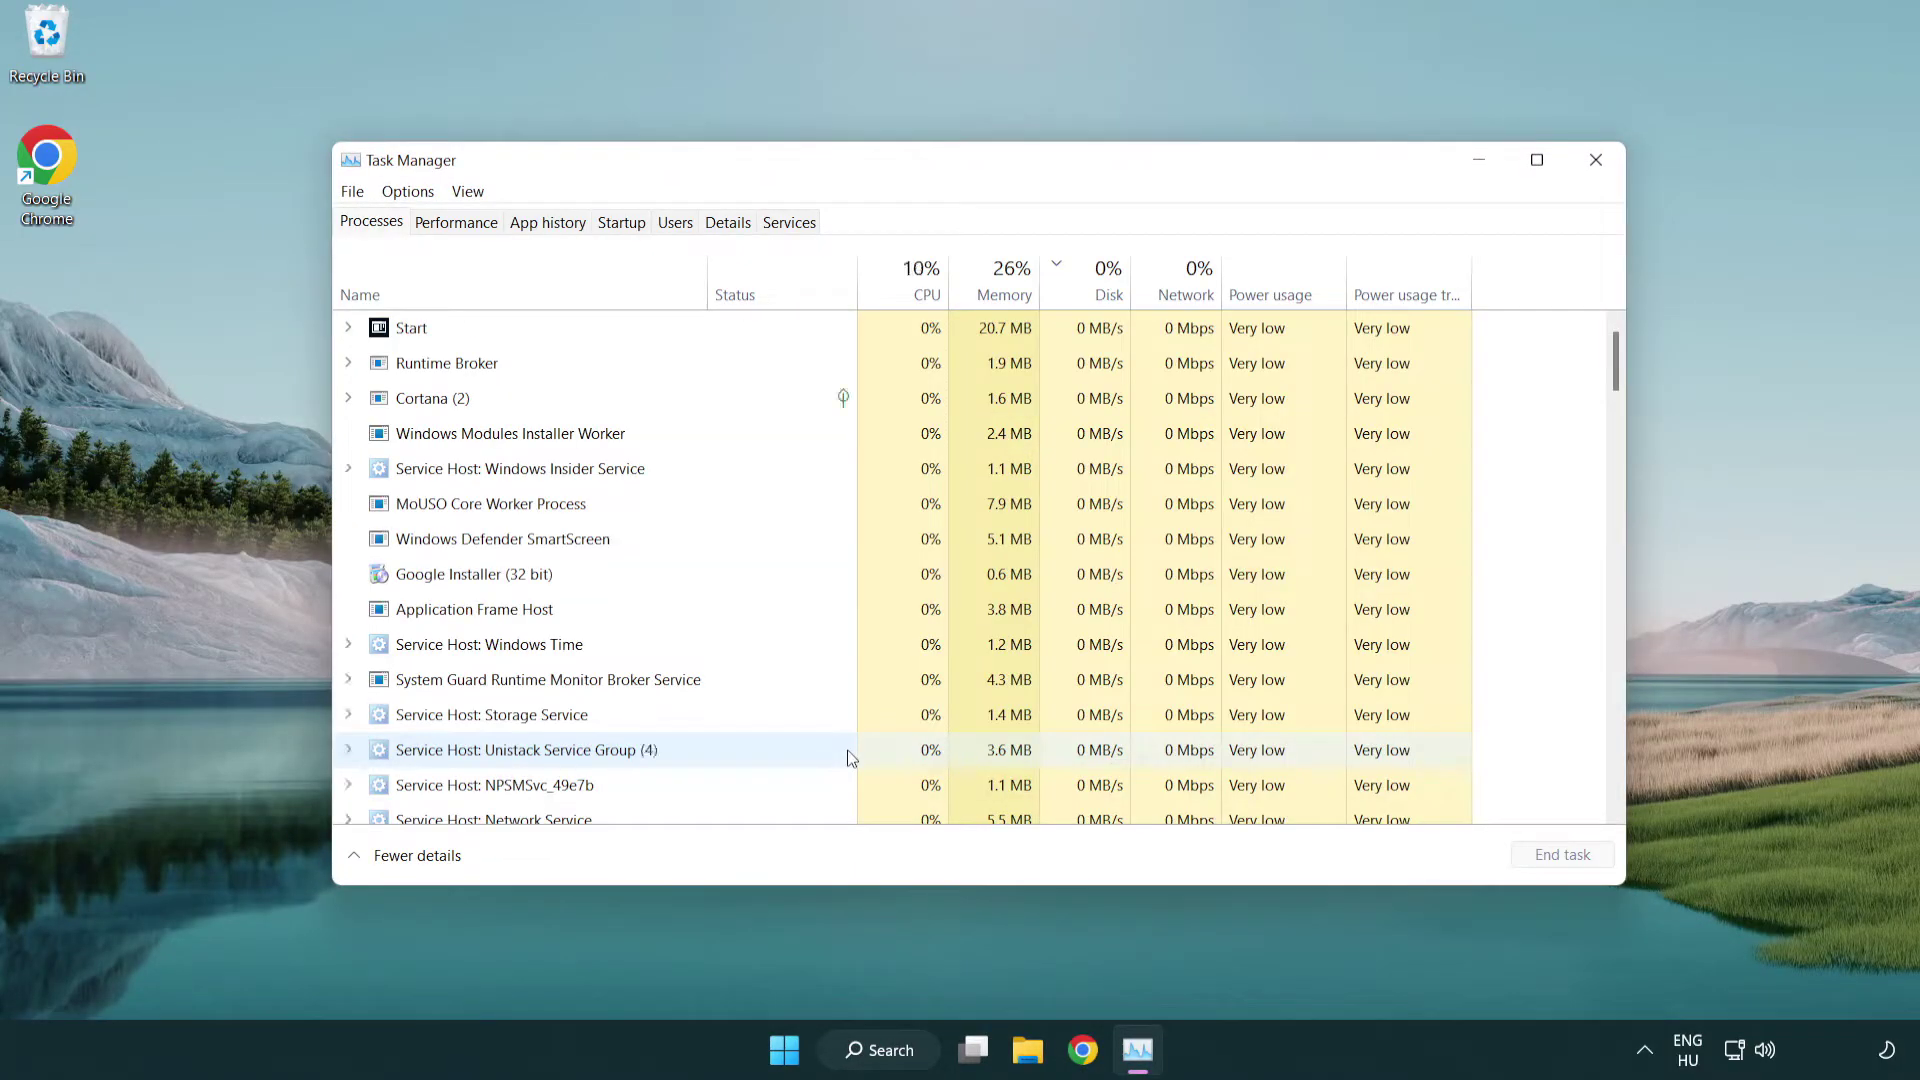
click(626, 226)
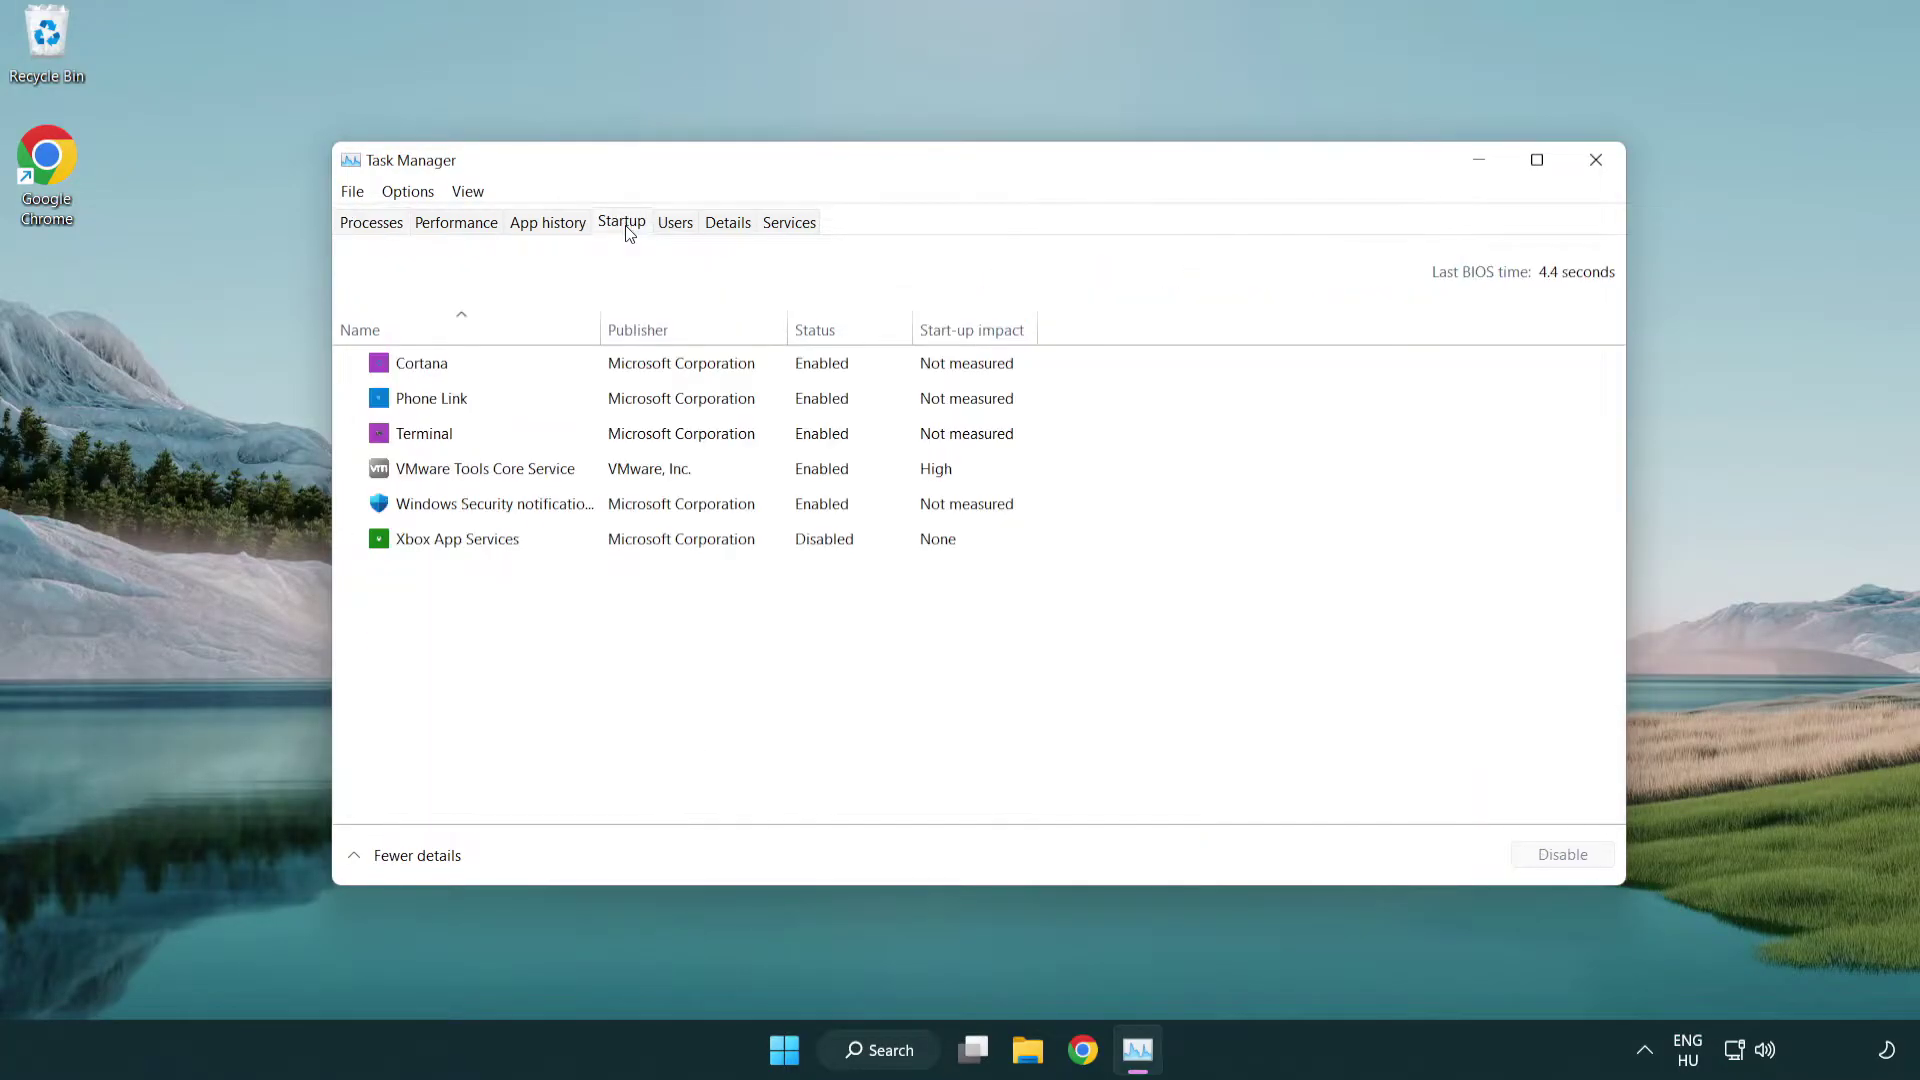
click(629, 438)
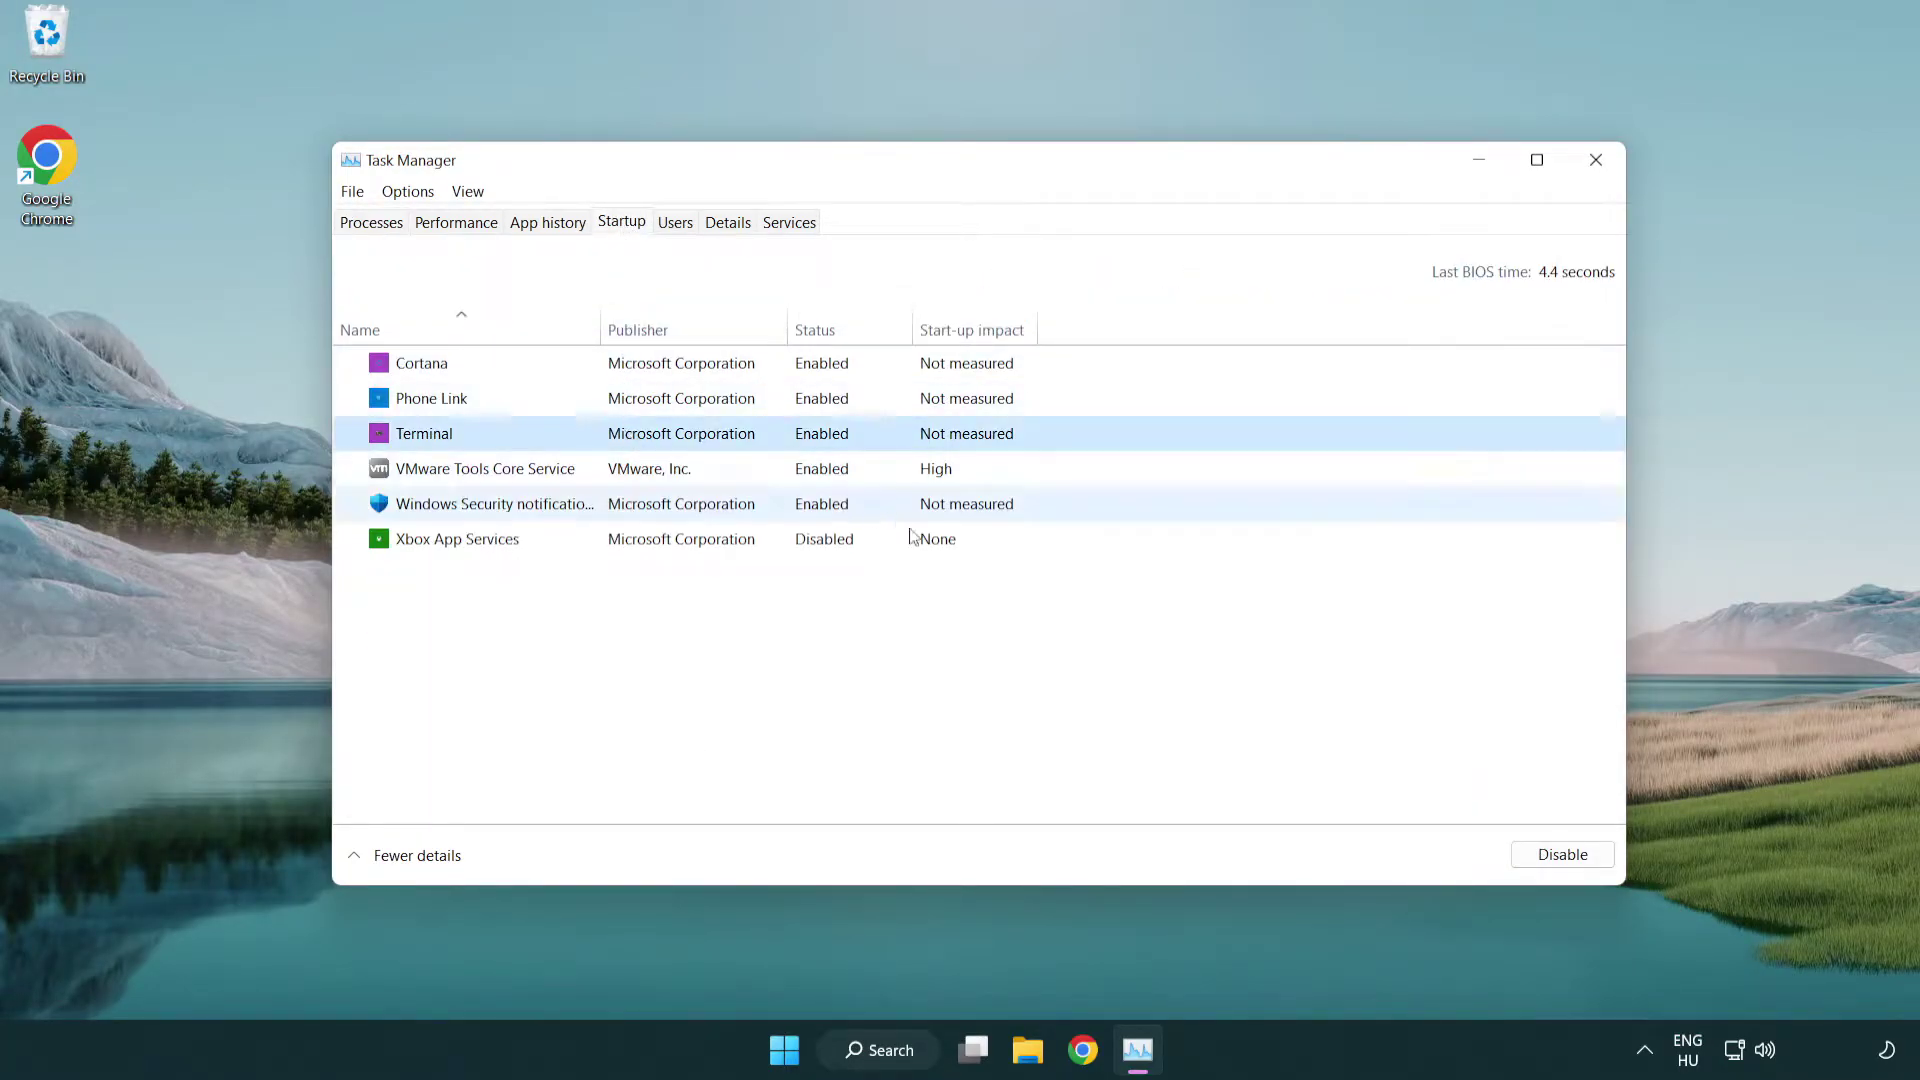
click(1528, 855)
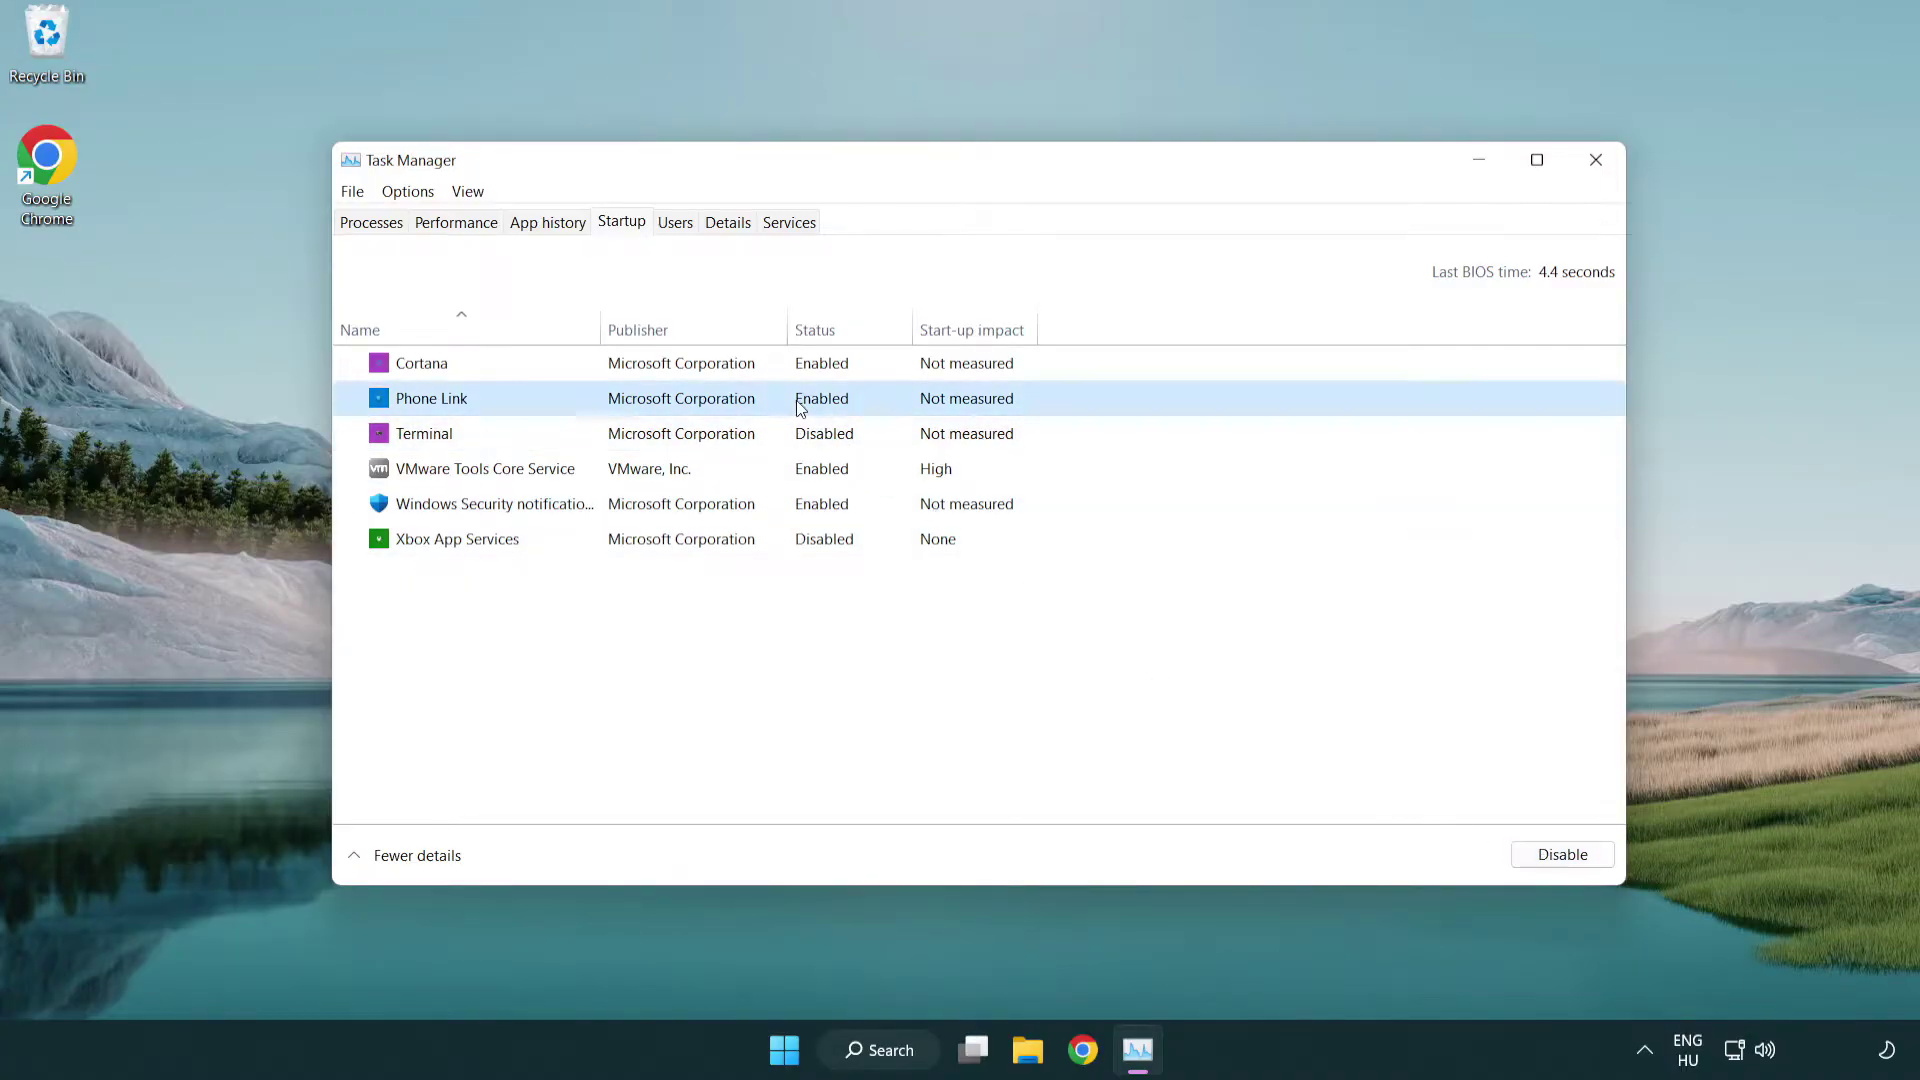
click(1525, 853)
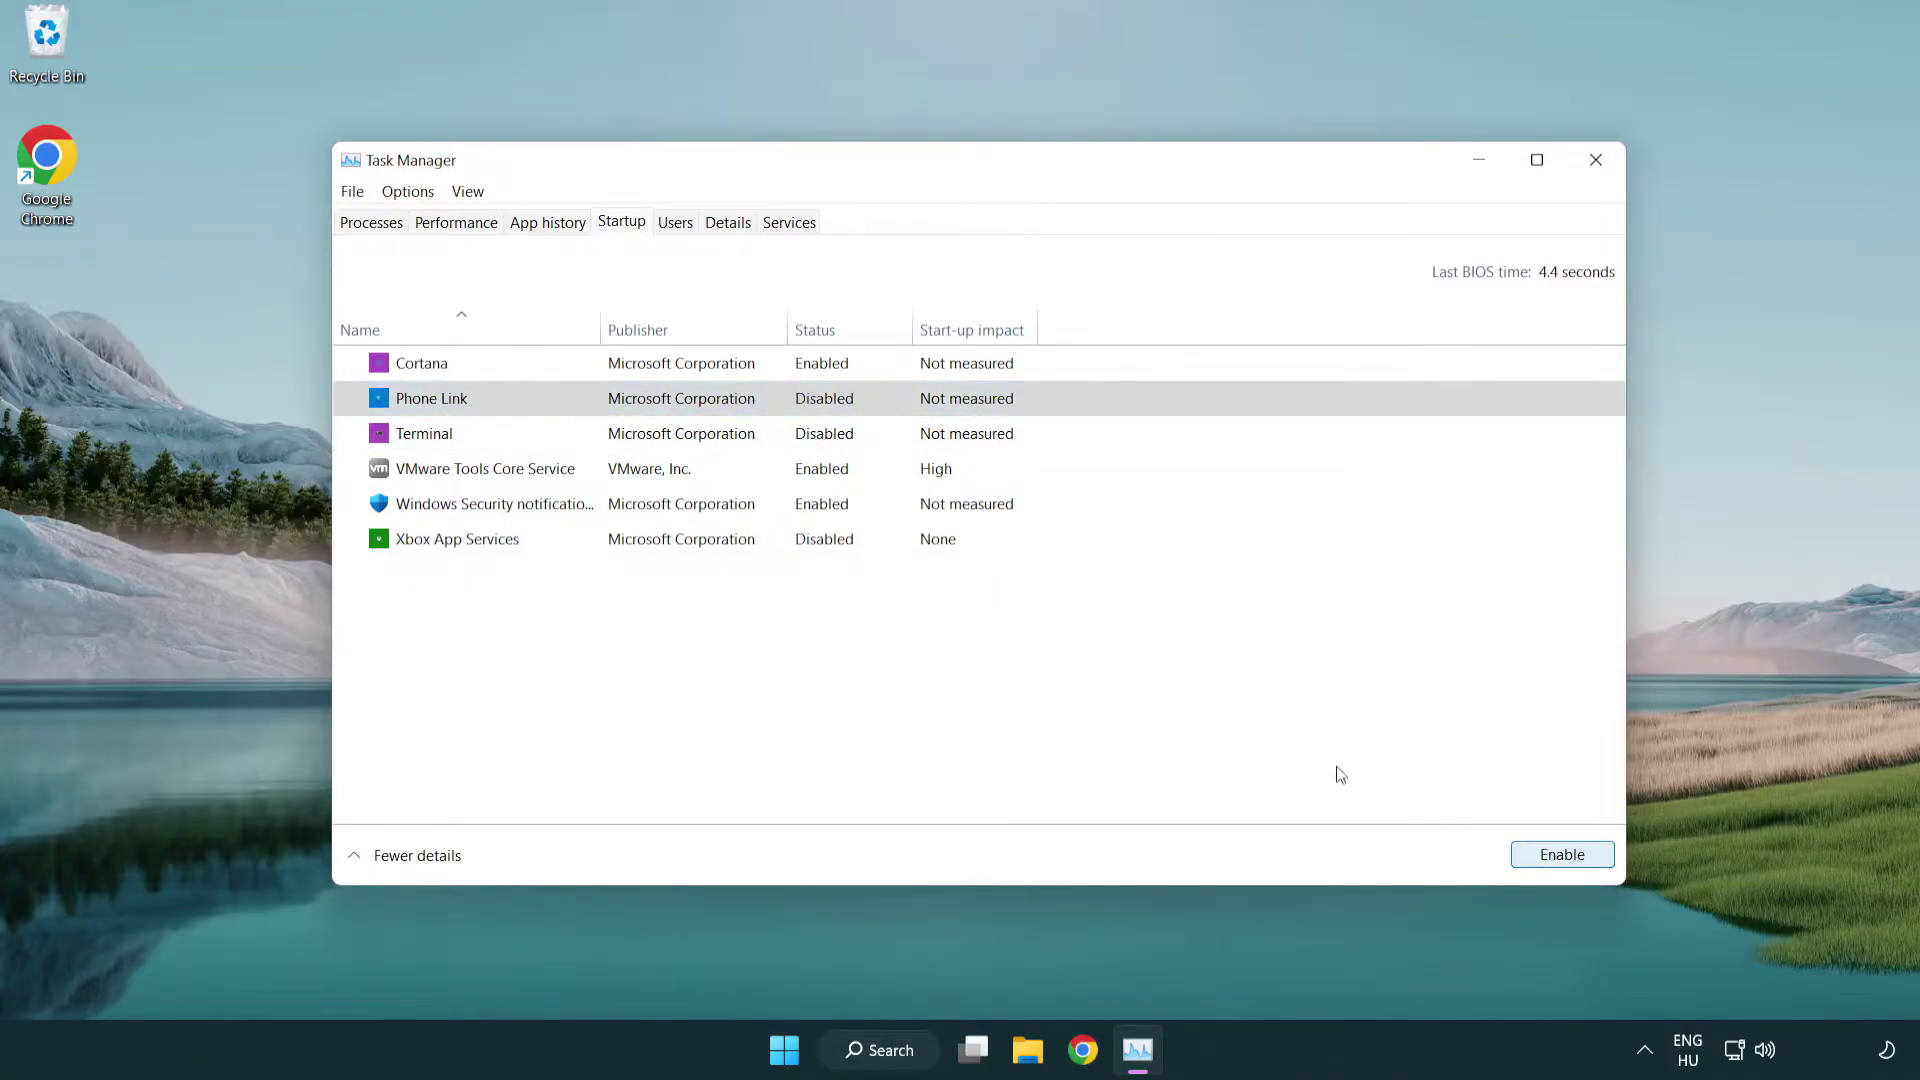
click(686, 374)
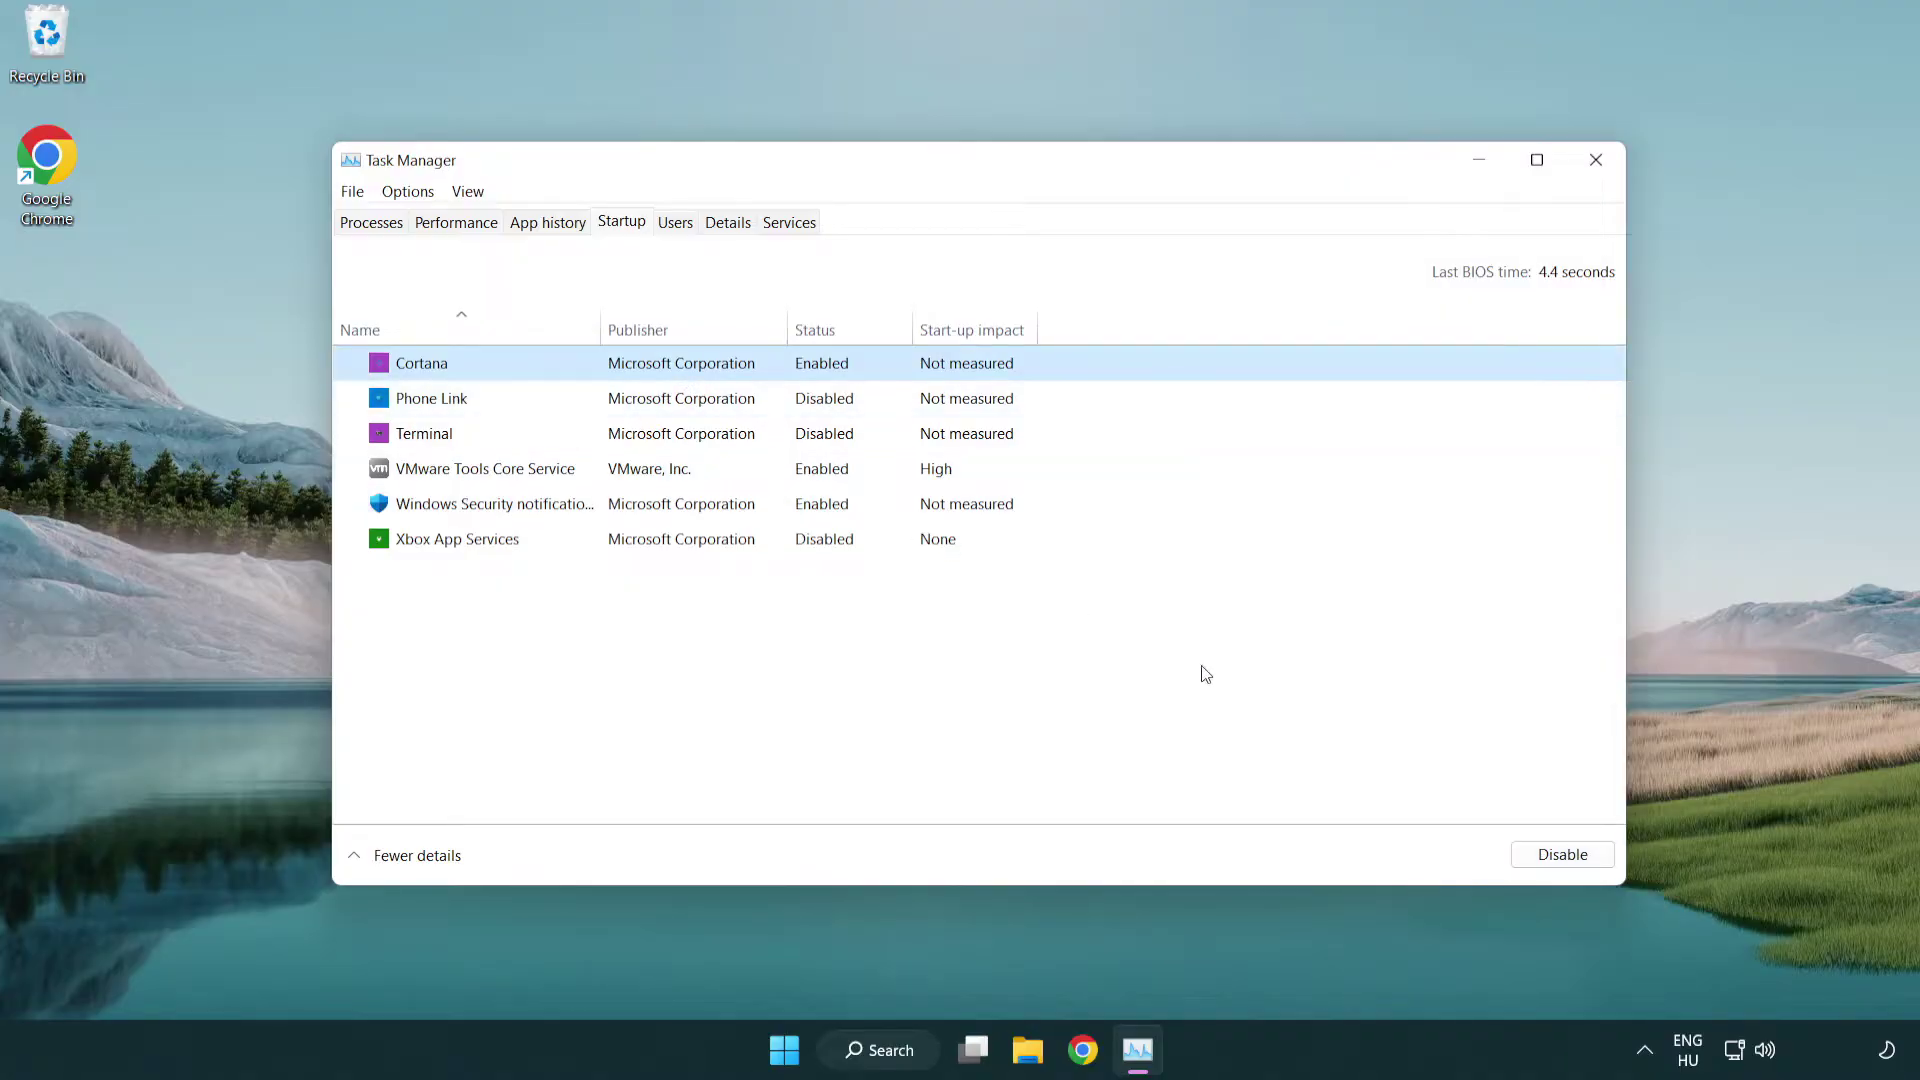
click(1550, 854)
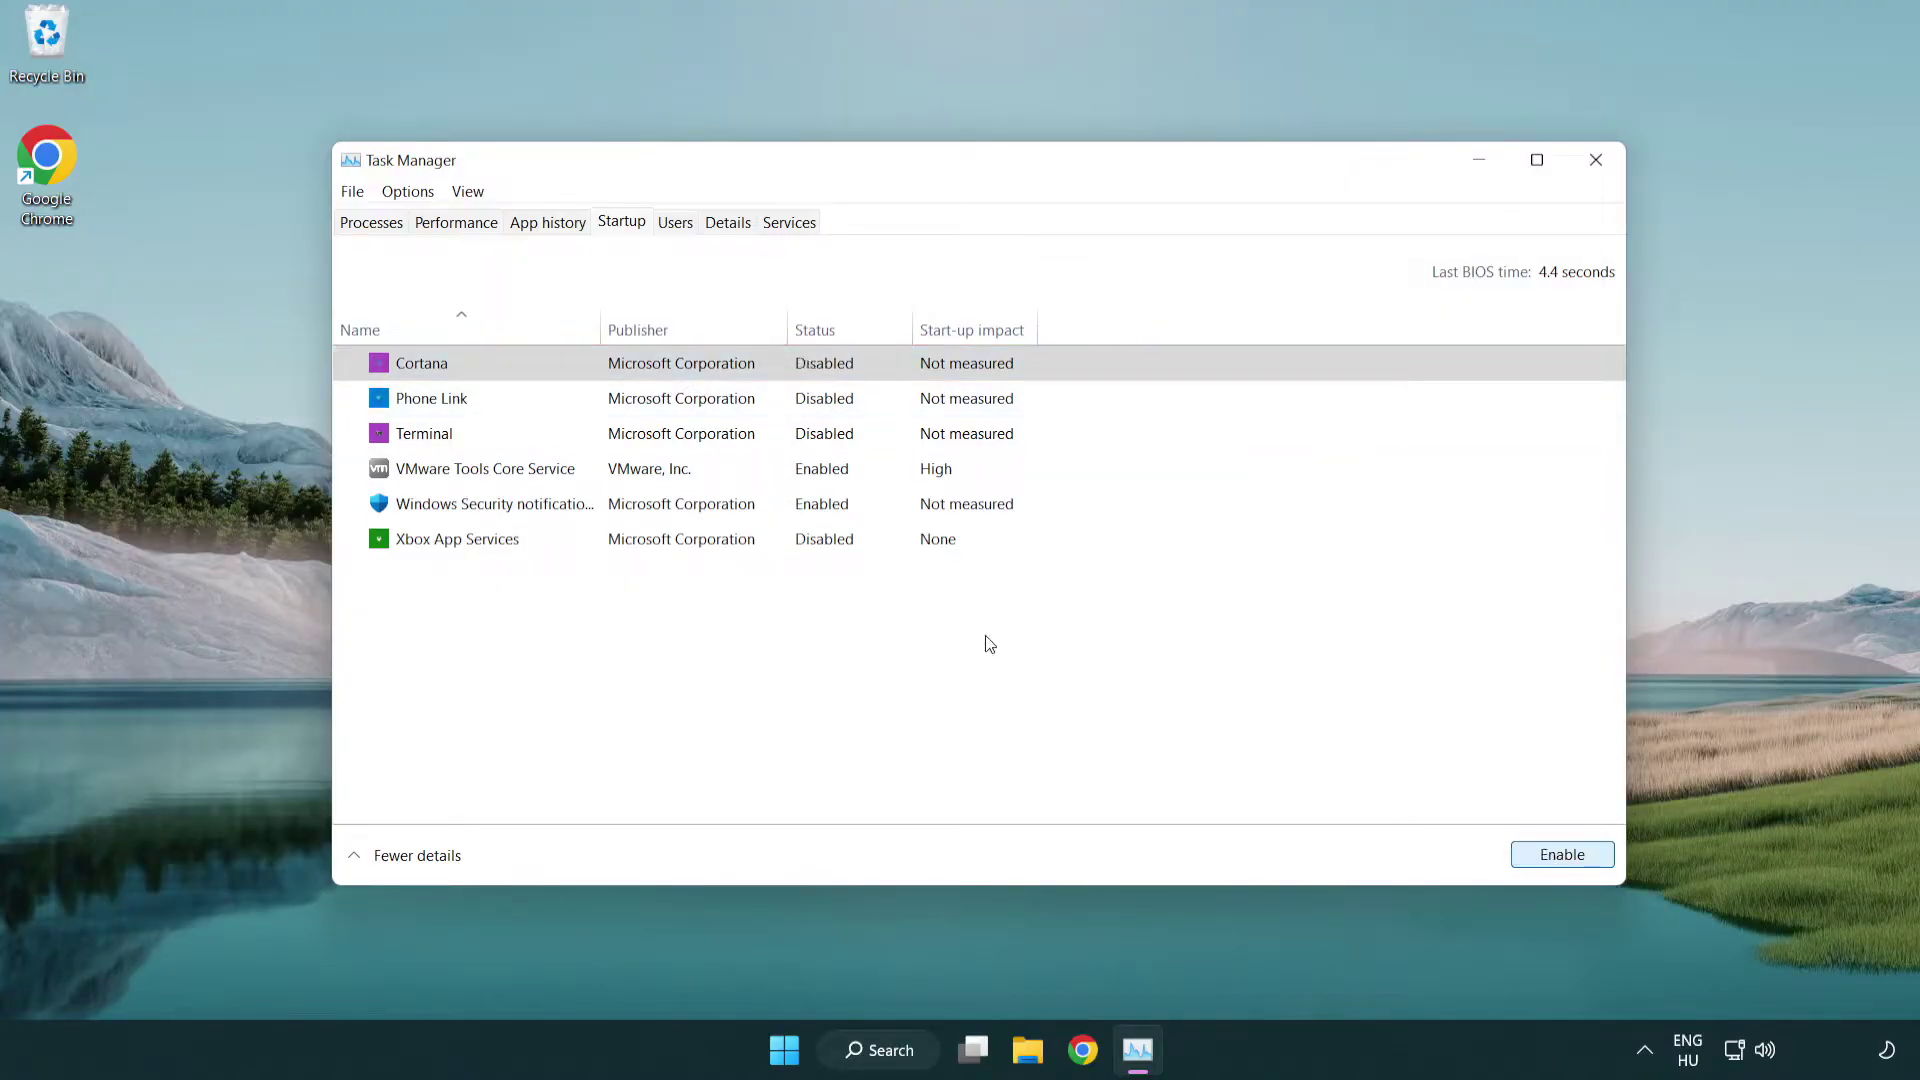
click(913, 510)
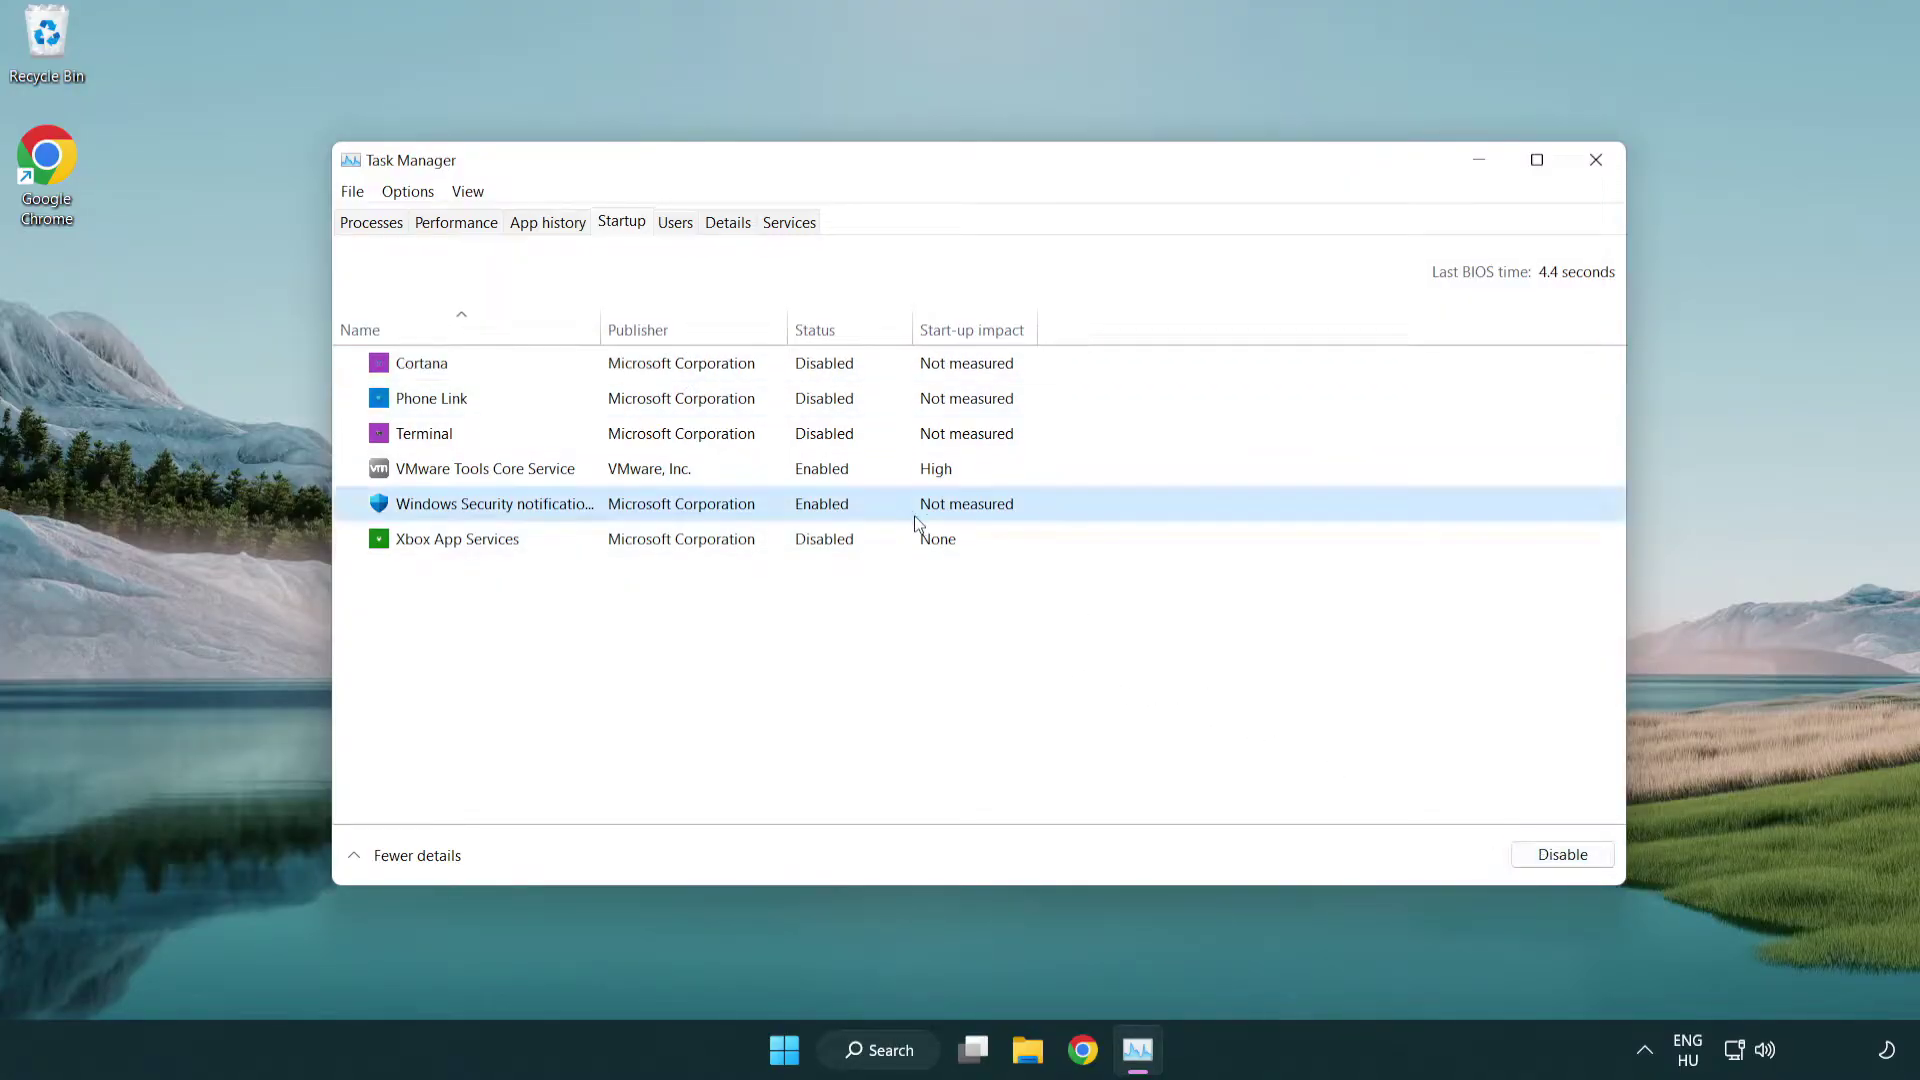
click(1550, 856)
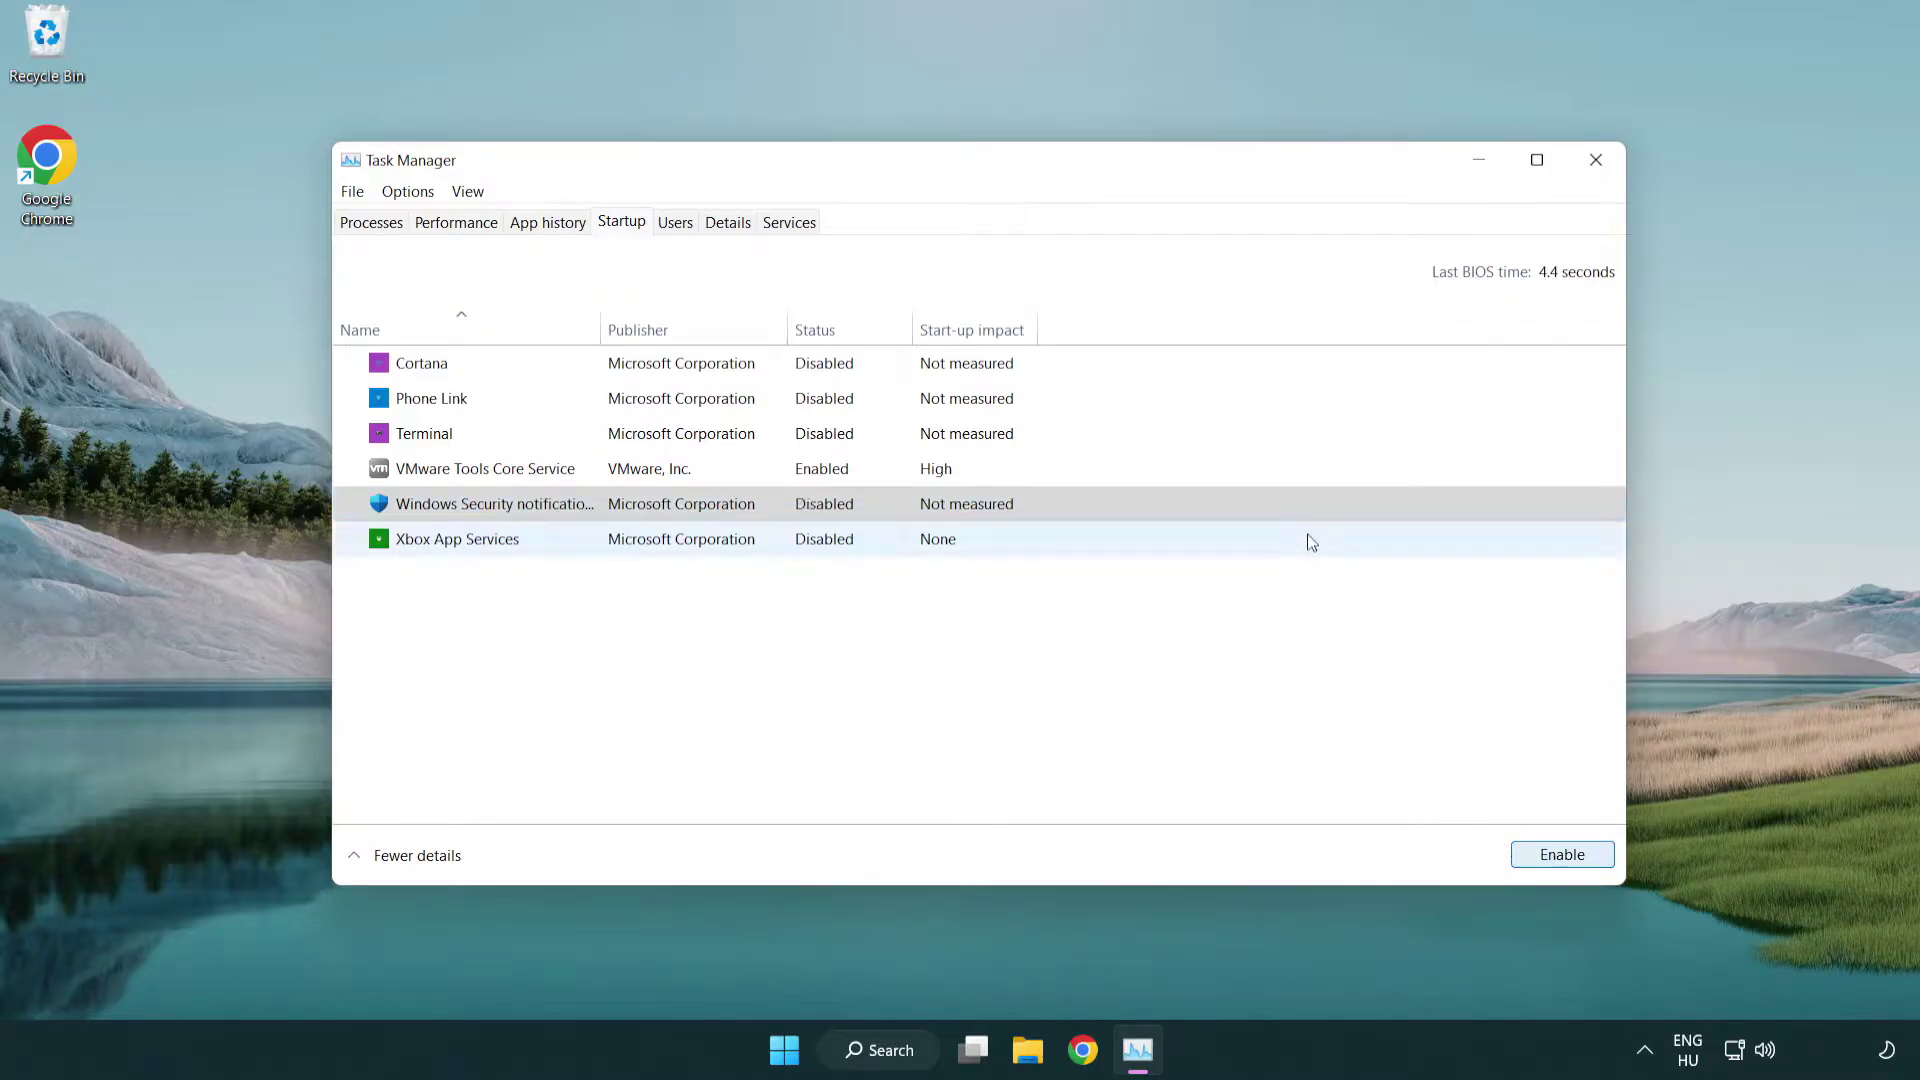
Close Task Manager and download dxwebsetup.exe from Chrome's DirectX End-User Runtime page
click(1597, 165)
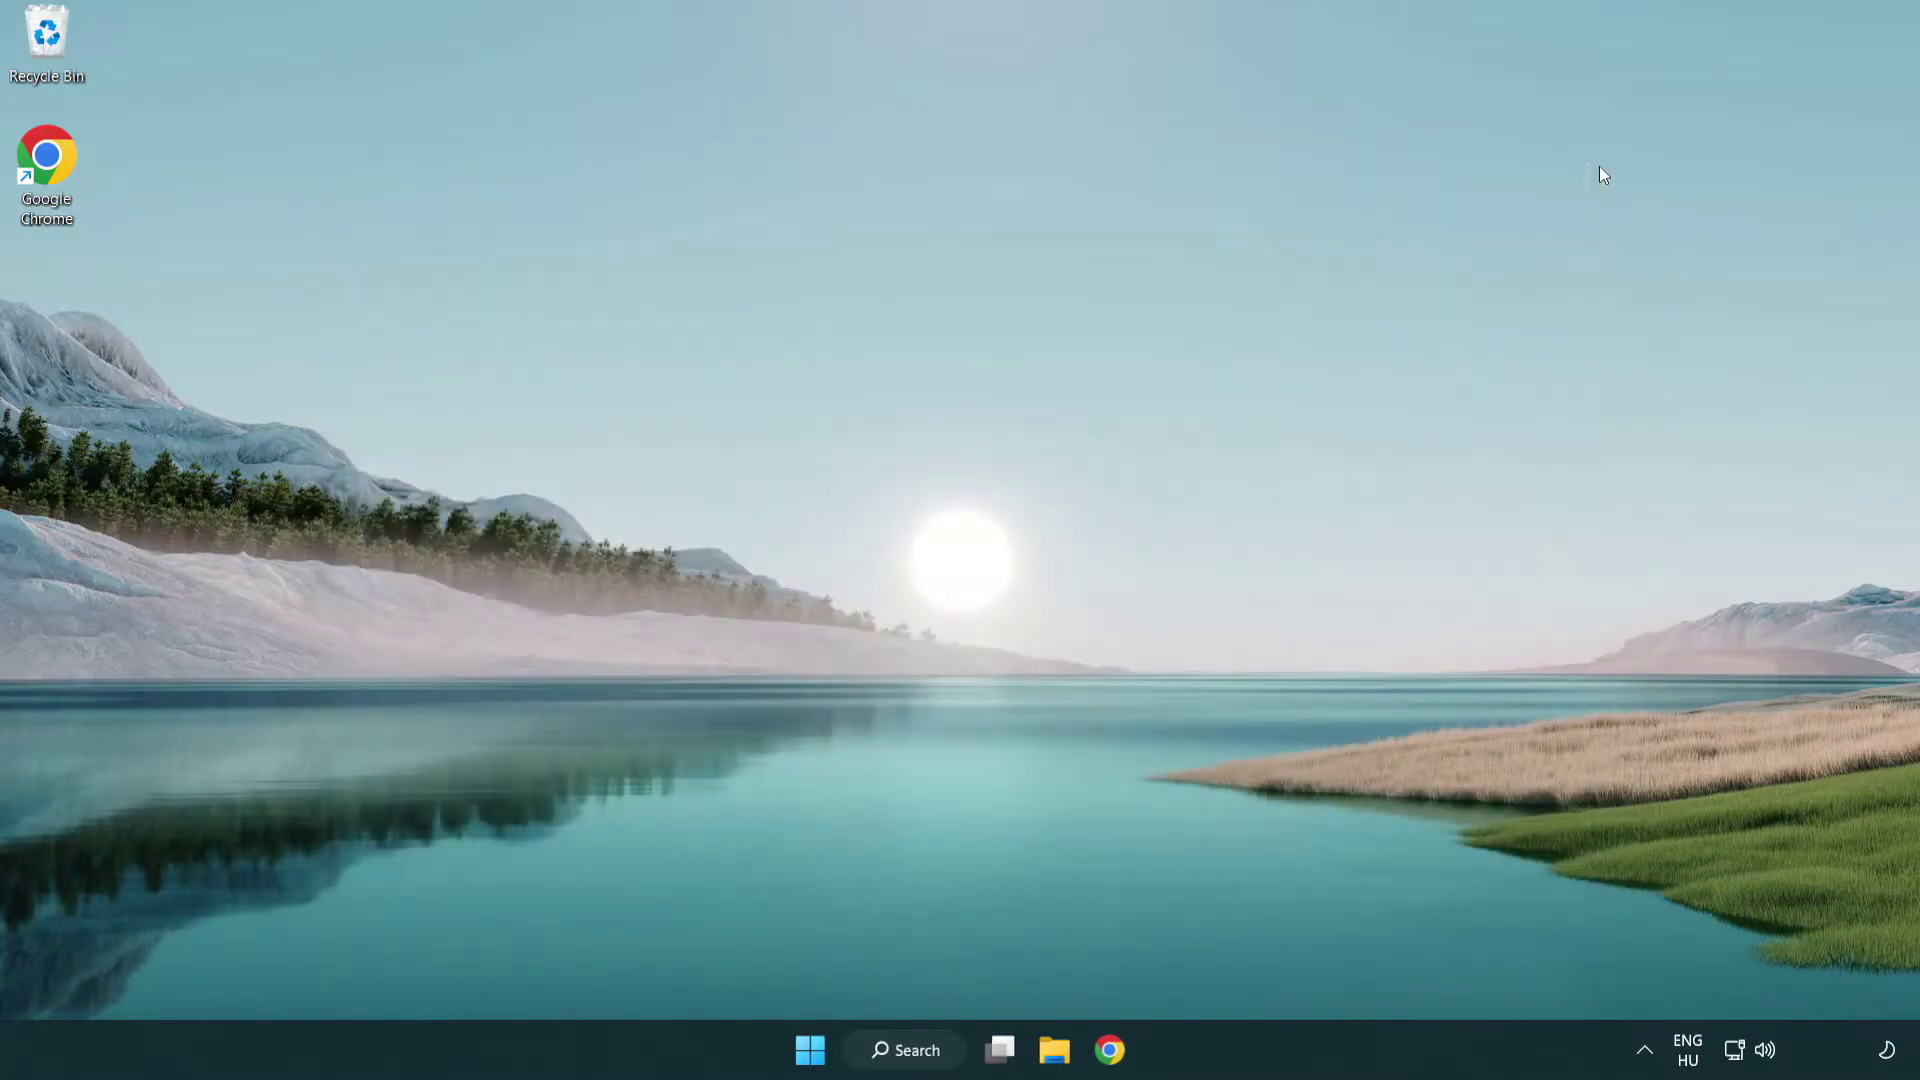
click(1116, 1066)
scroll(794, 843, up, 2)
scroll(793, 843, up, 1)
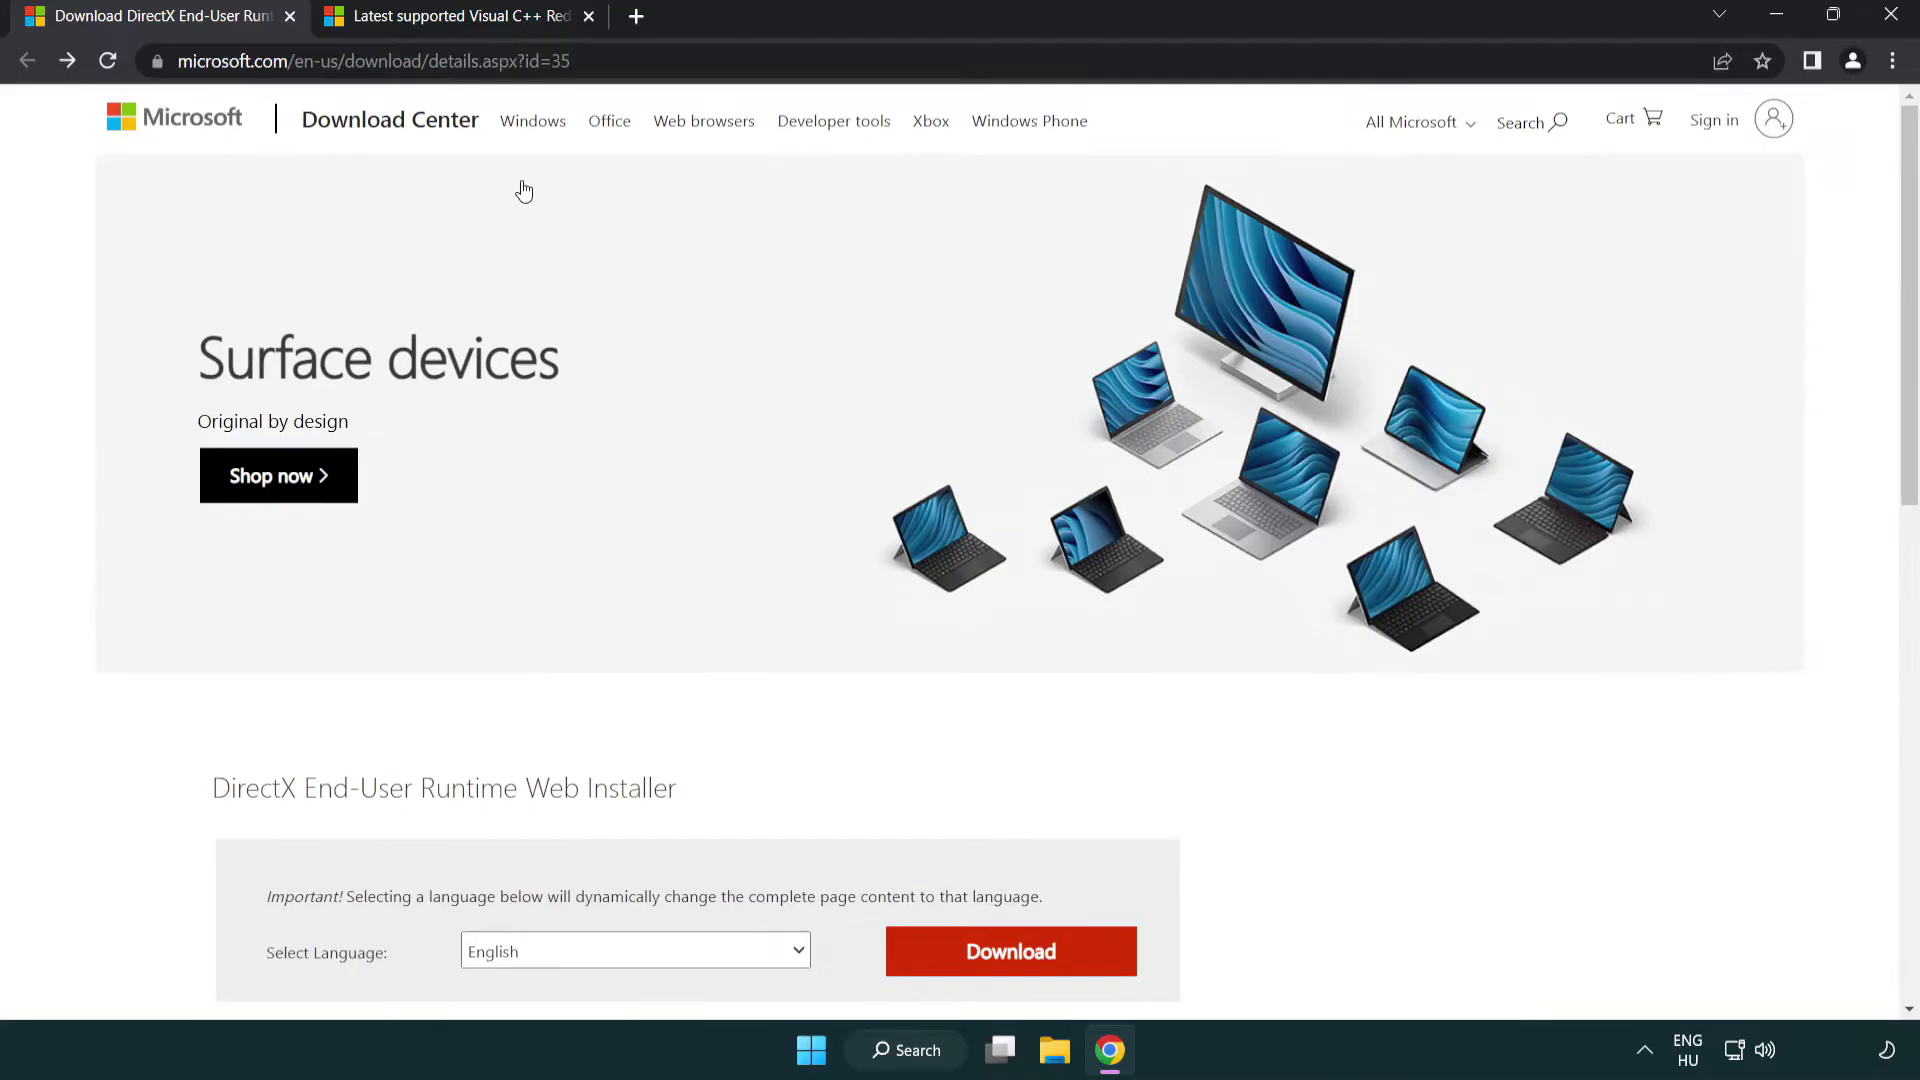
click(829, 64)
click(829, 64)
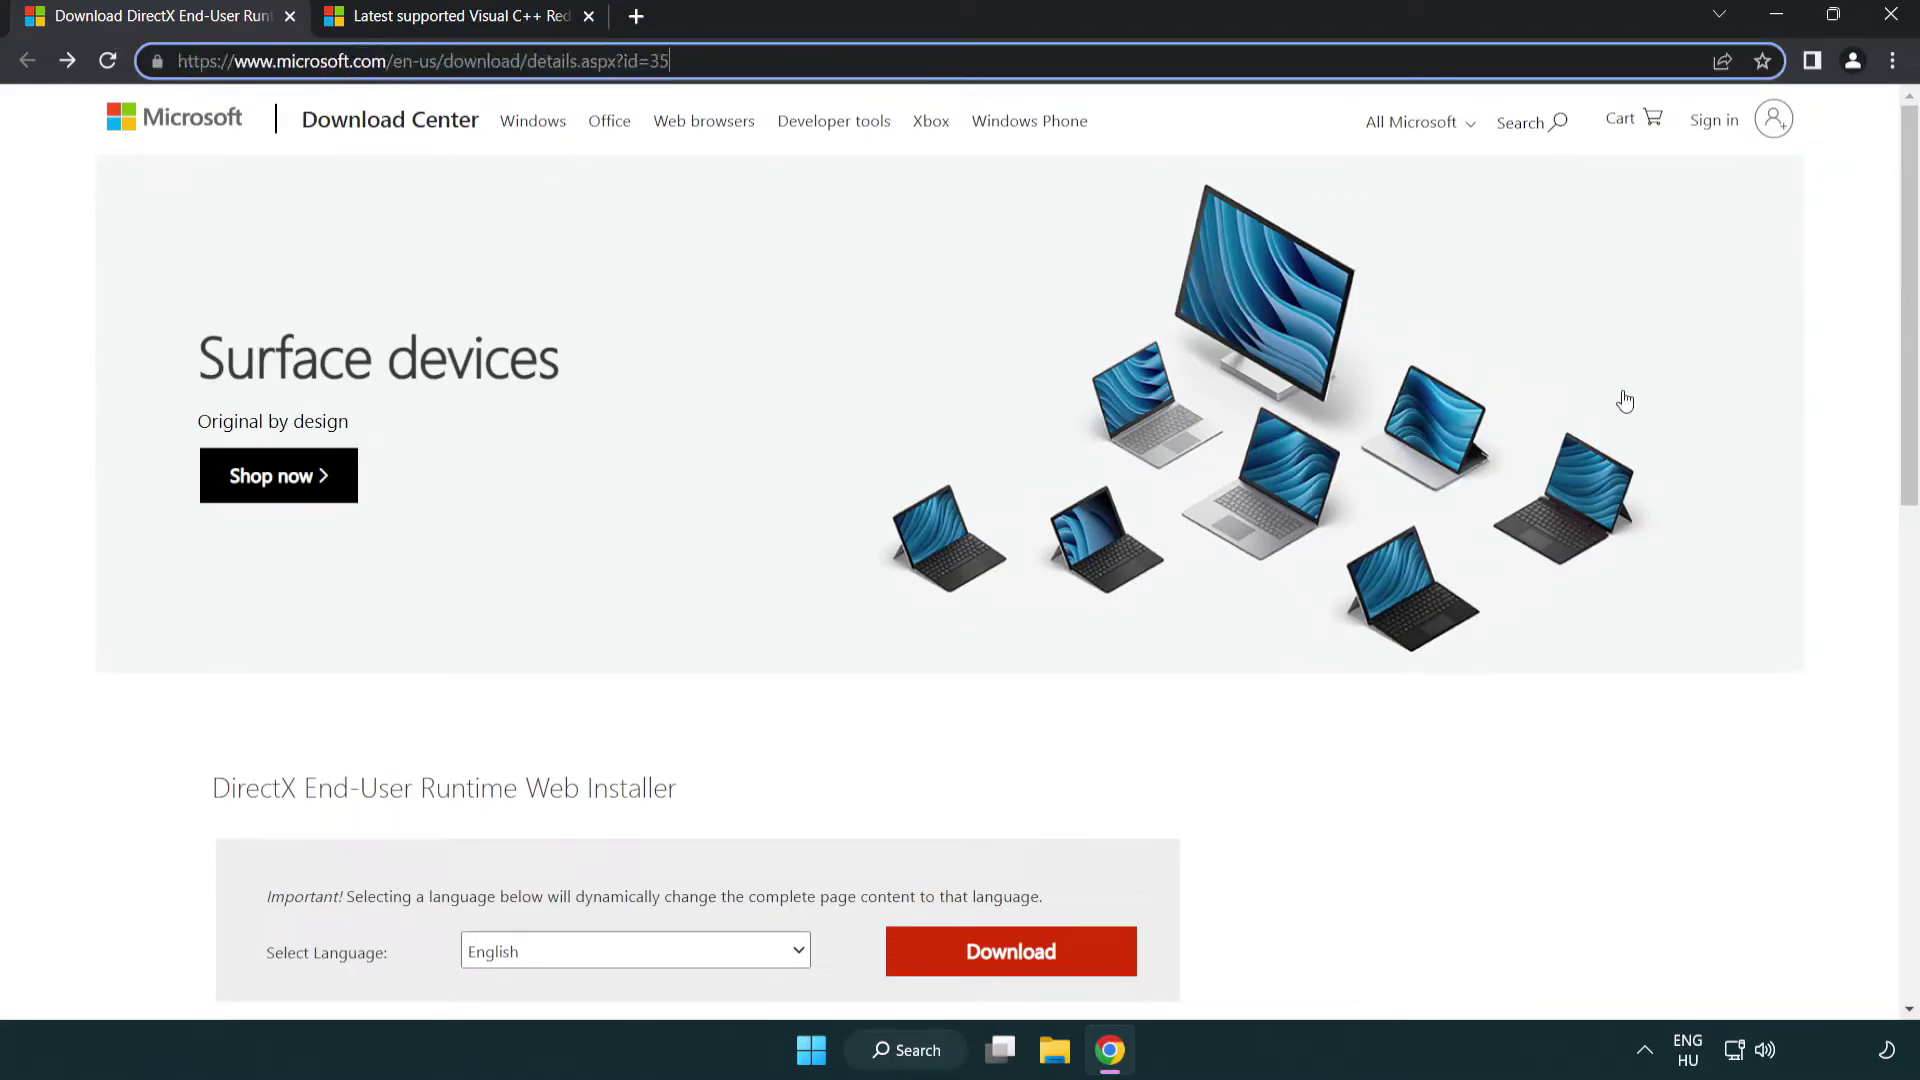
click(1839, 436)
drag(1905, 435, 1902, 556)
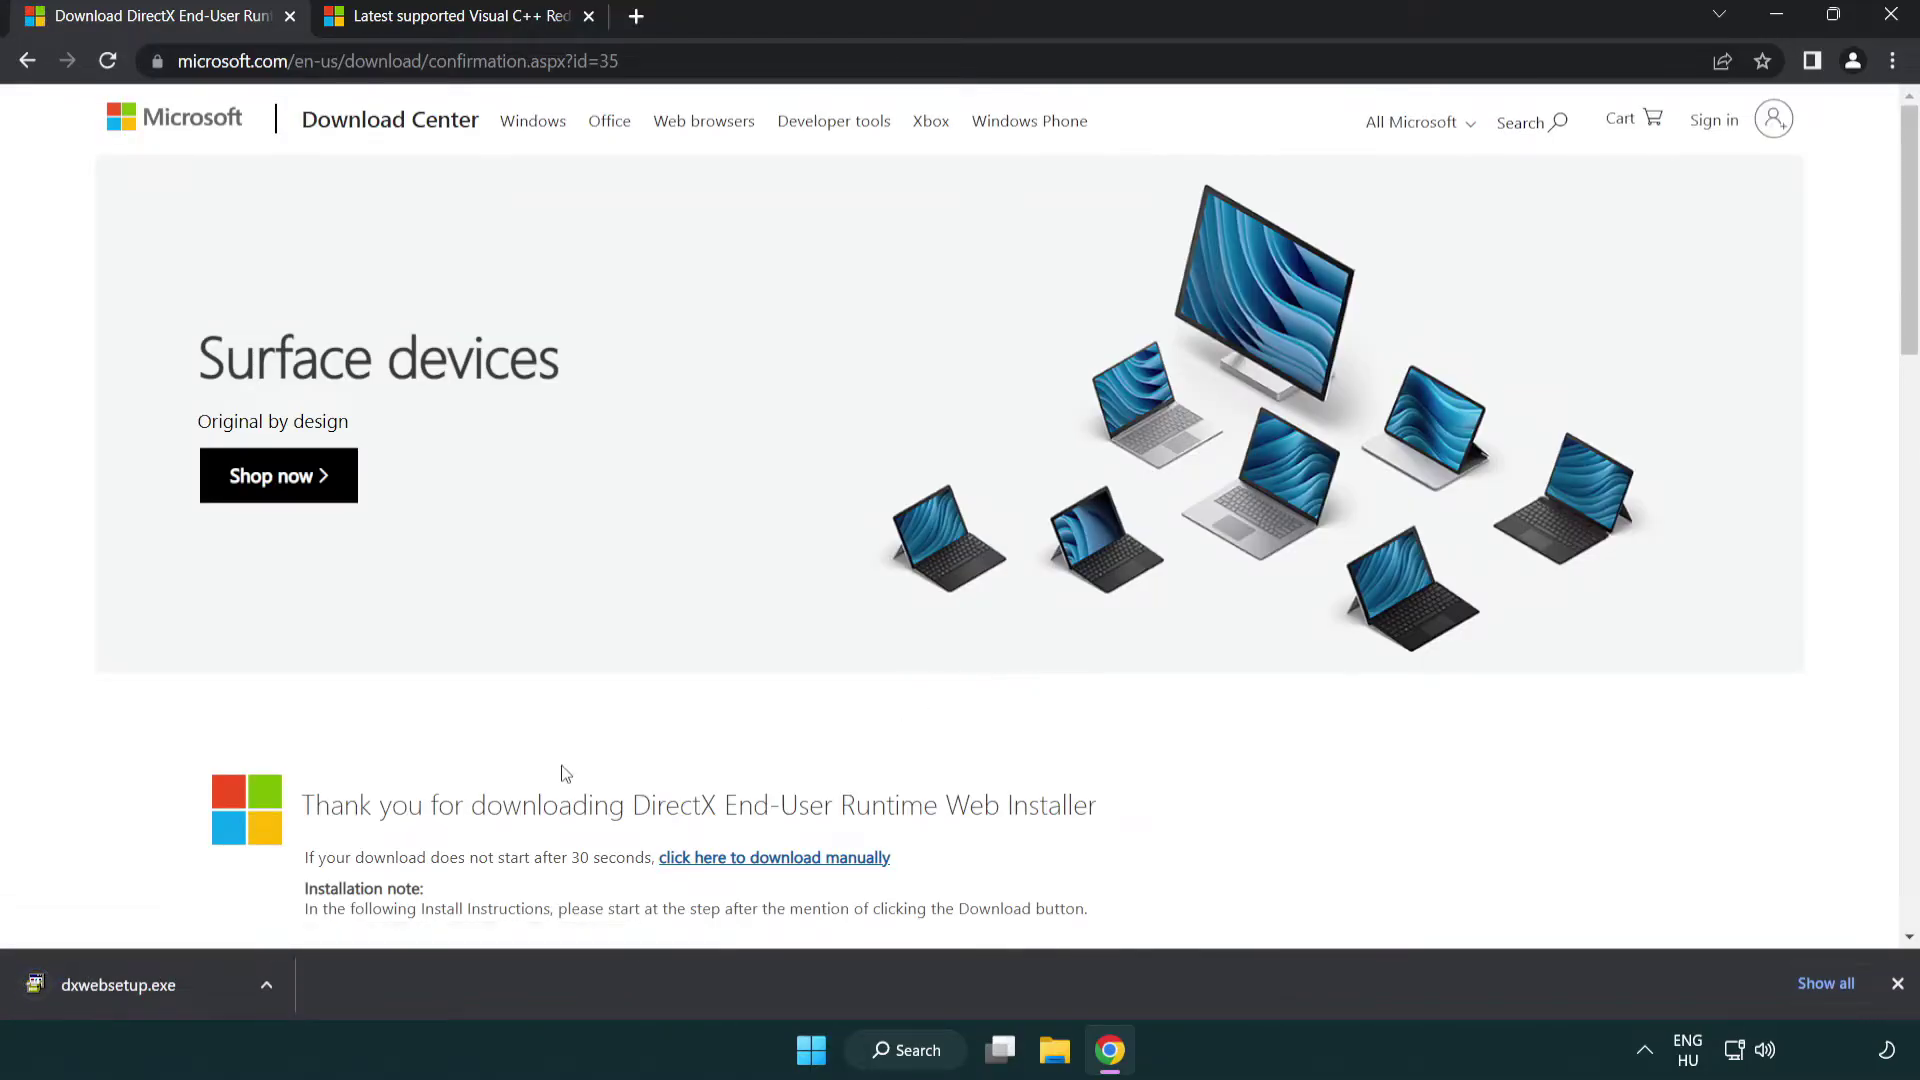
Run dxwebsetup.exe, accept the licence, decline the Bing Bar, and finish DirectX Setup
click(124, 988)
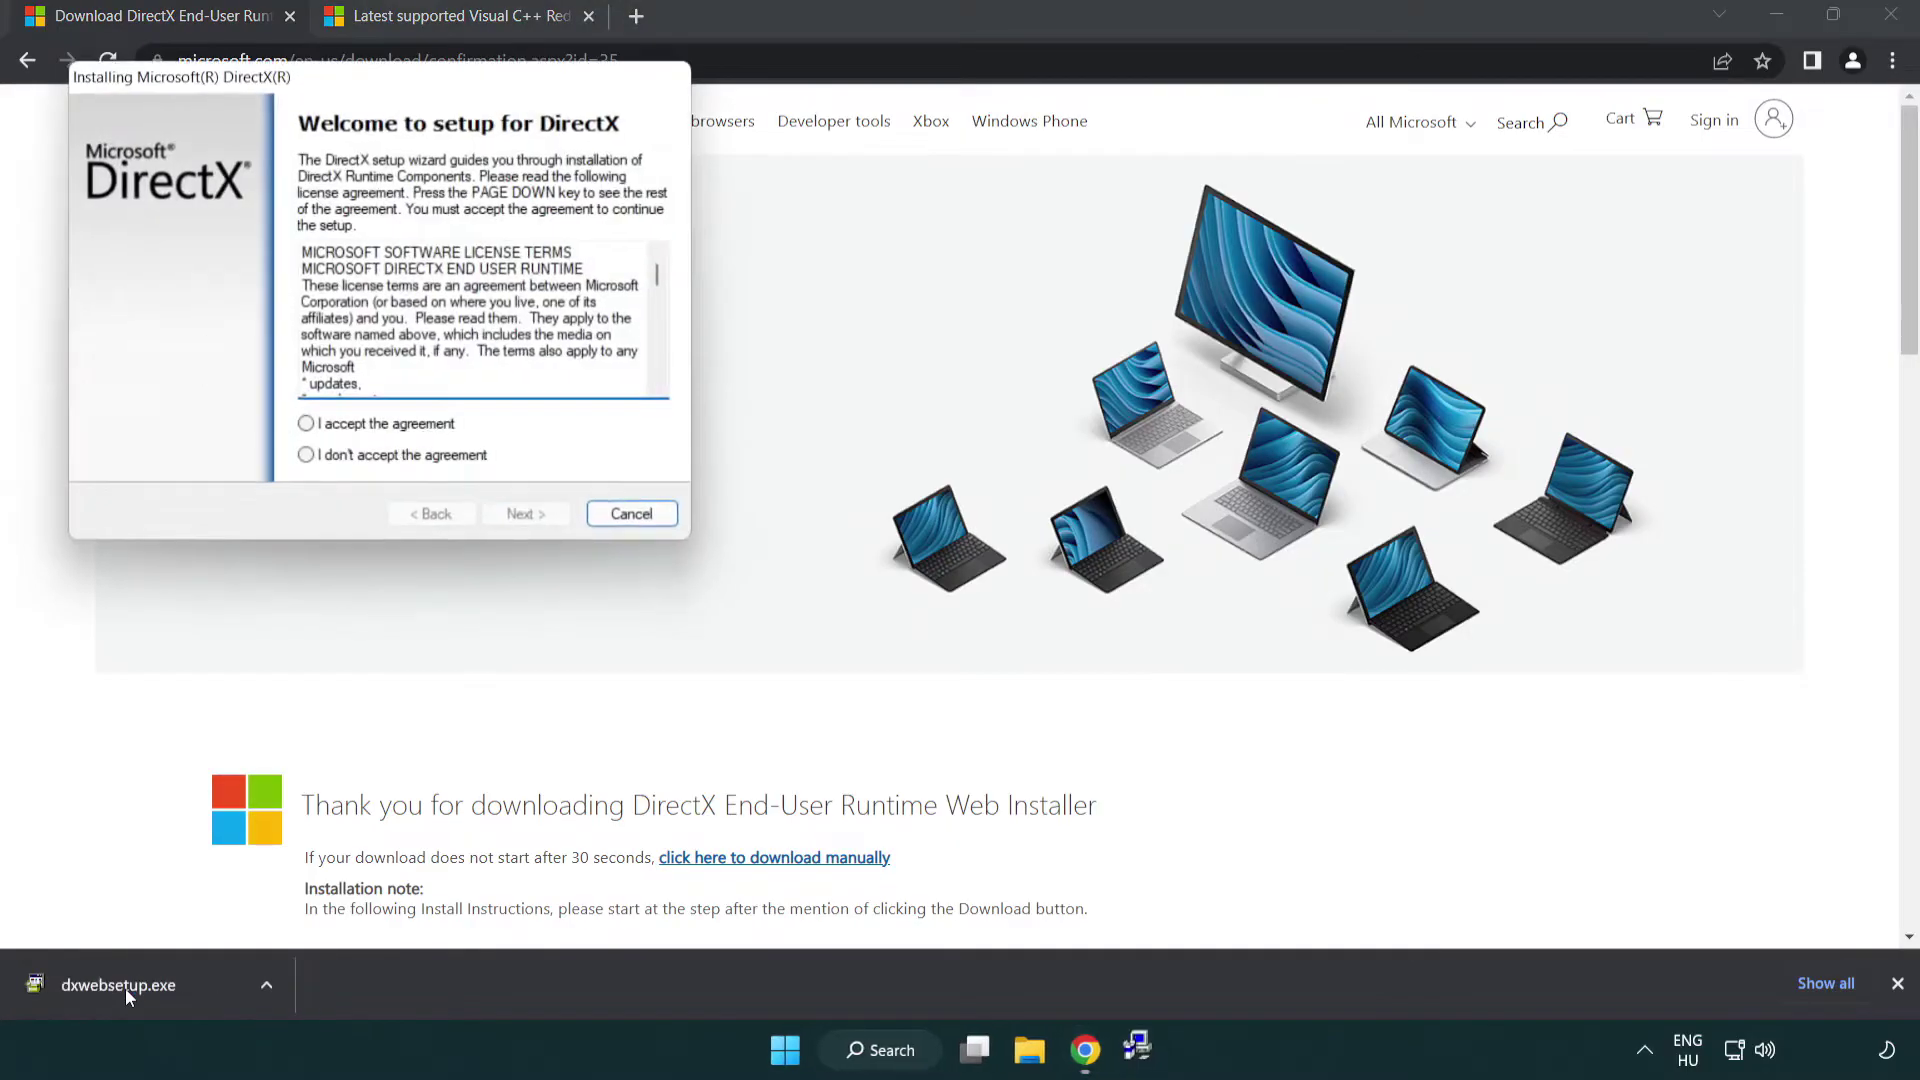
drag(290, 85, 845, 301)
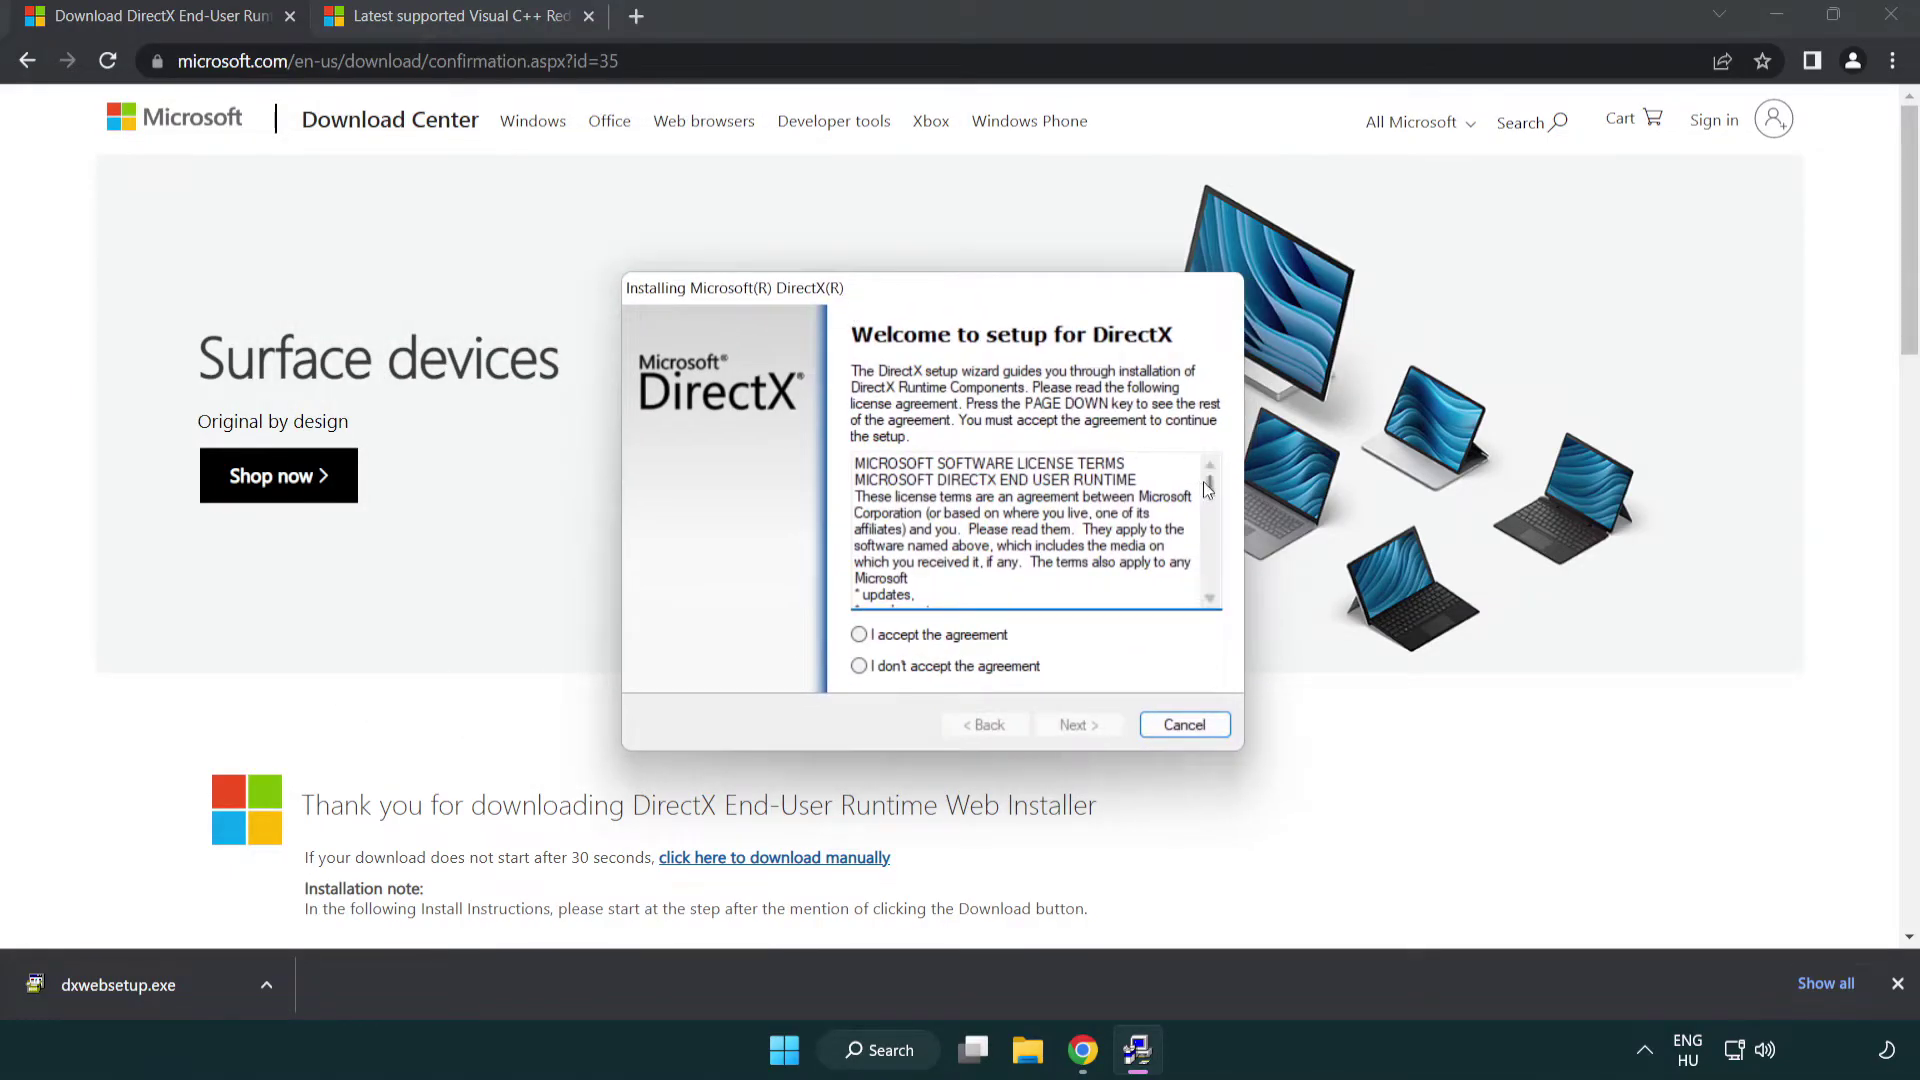
drag(1210, 497, 1209, 578)
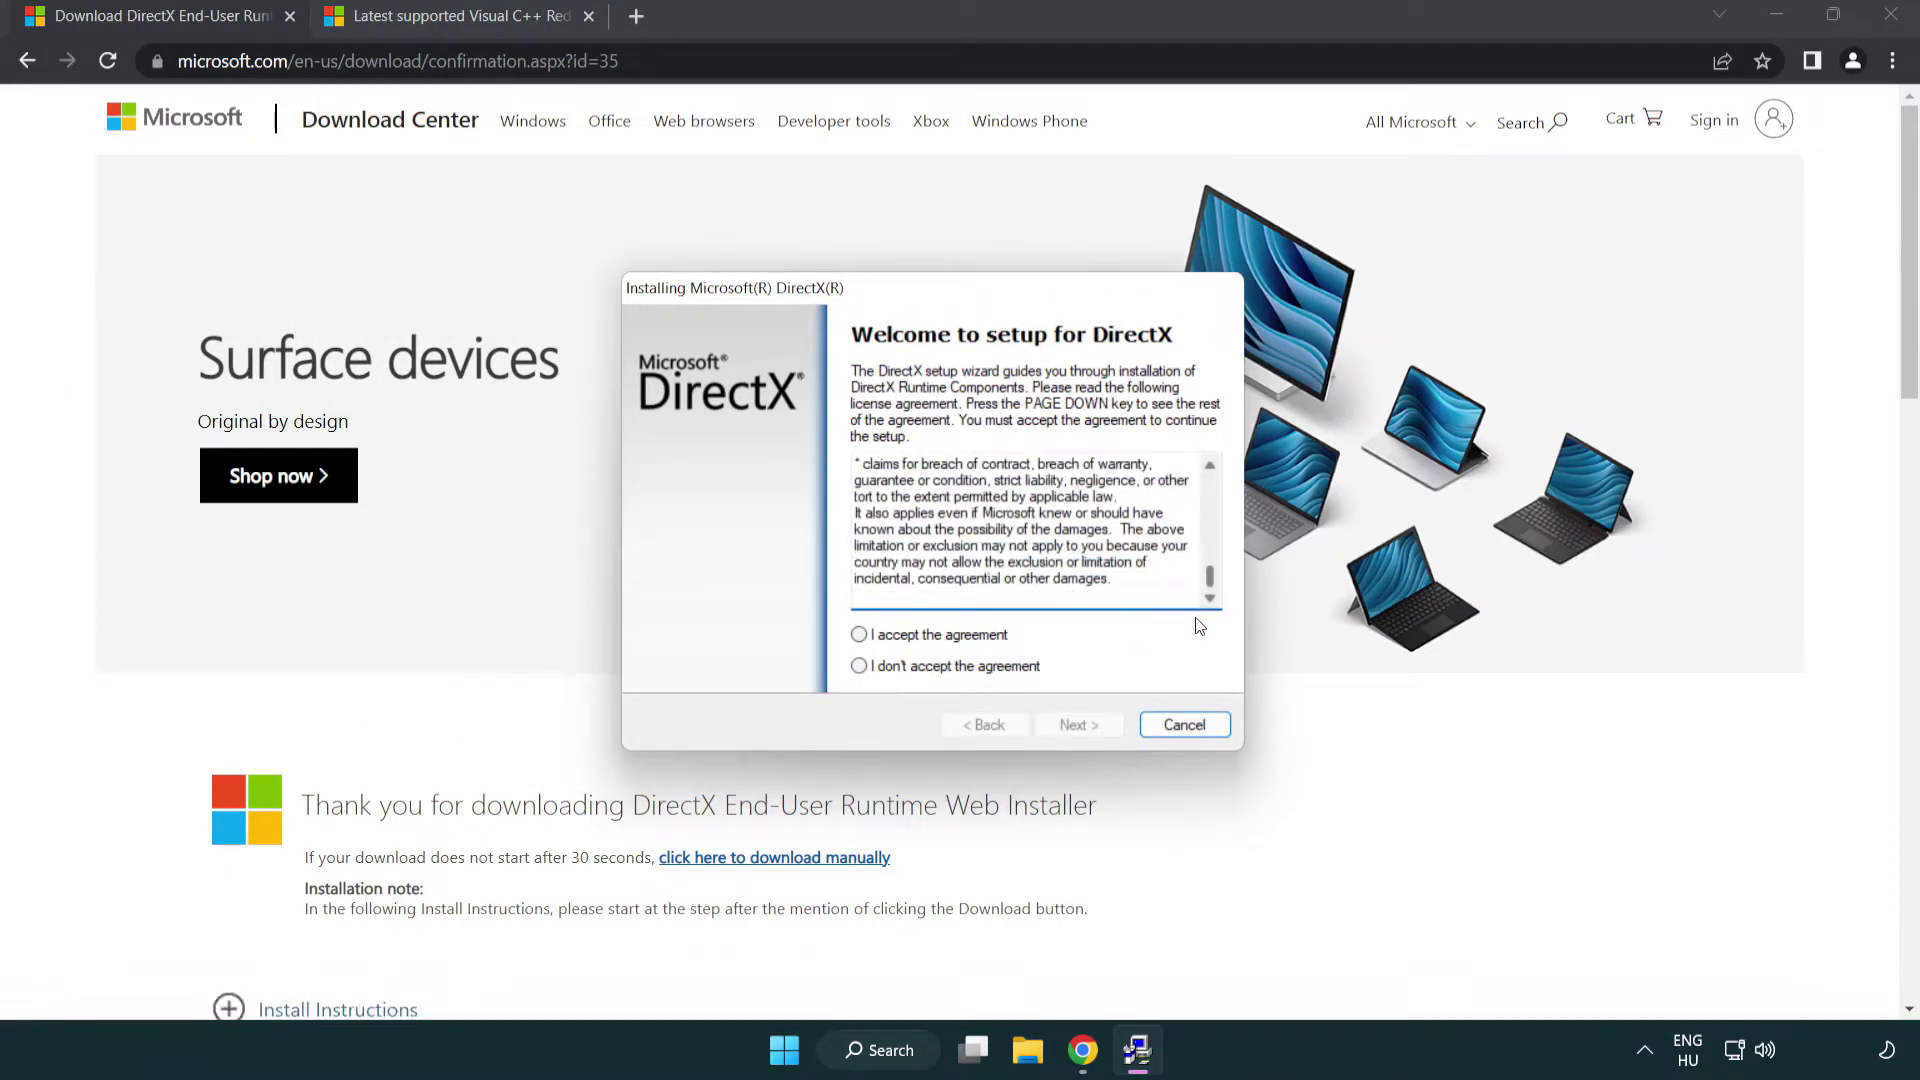
click(860, 637)
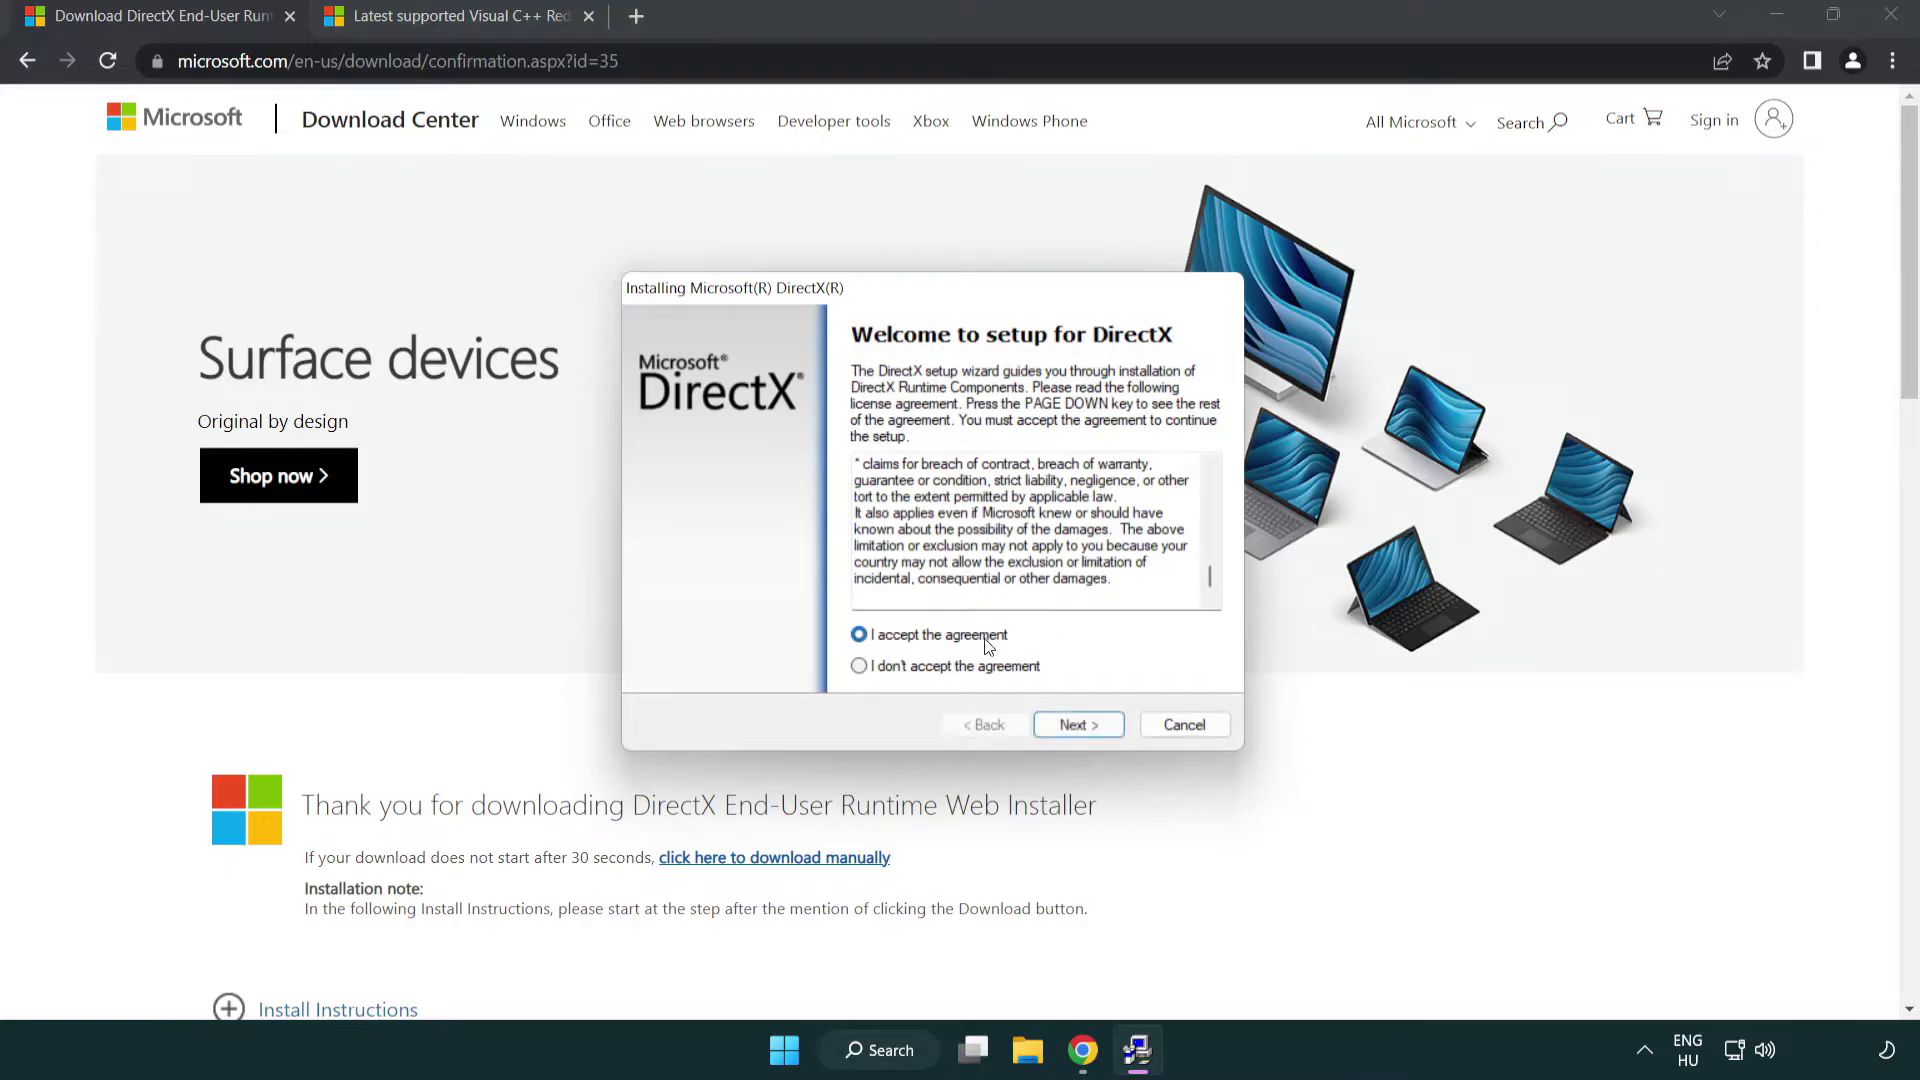
click(1080, 728)
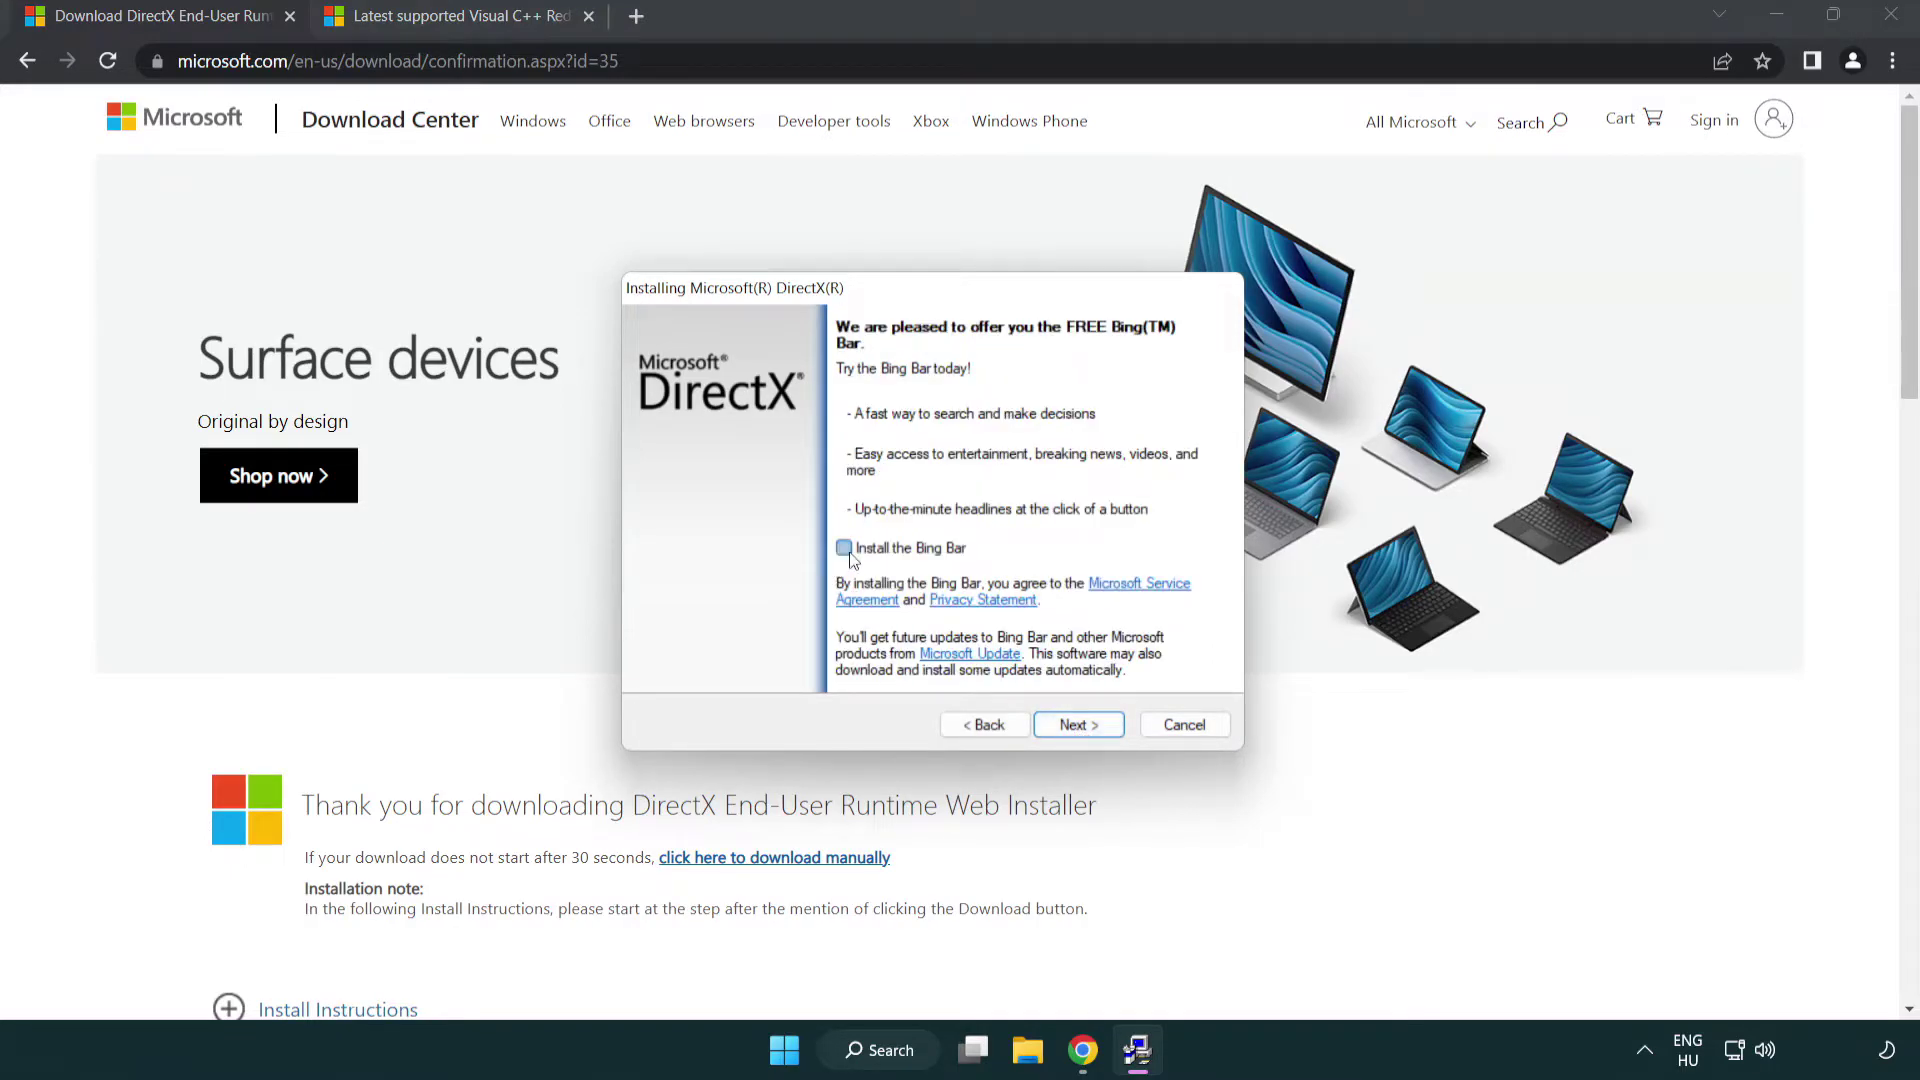
click(1080, 726)
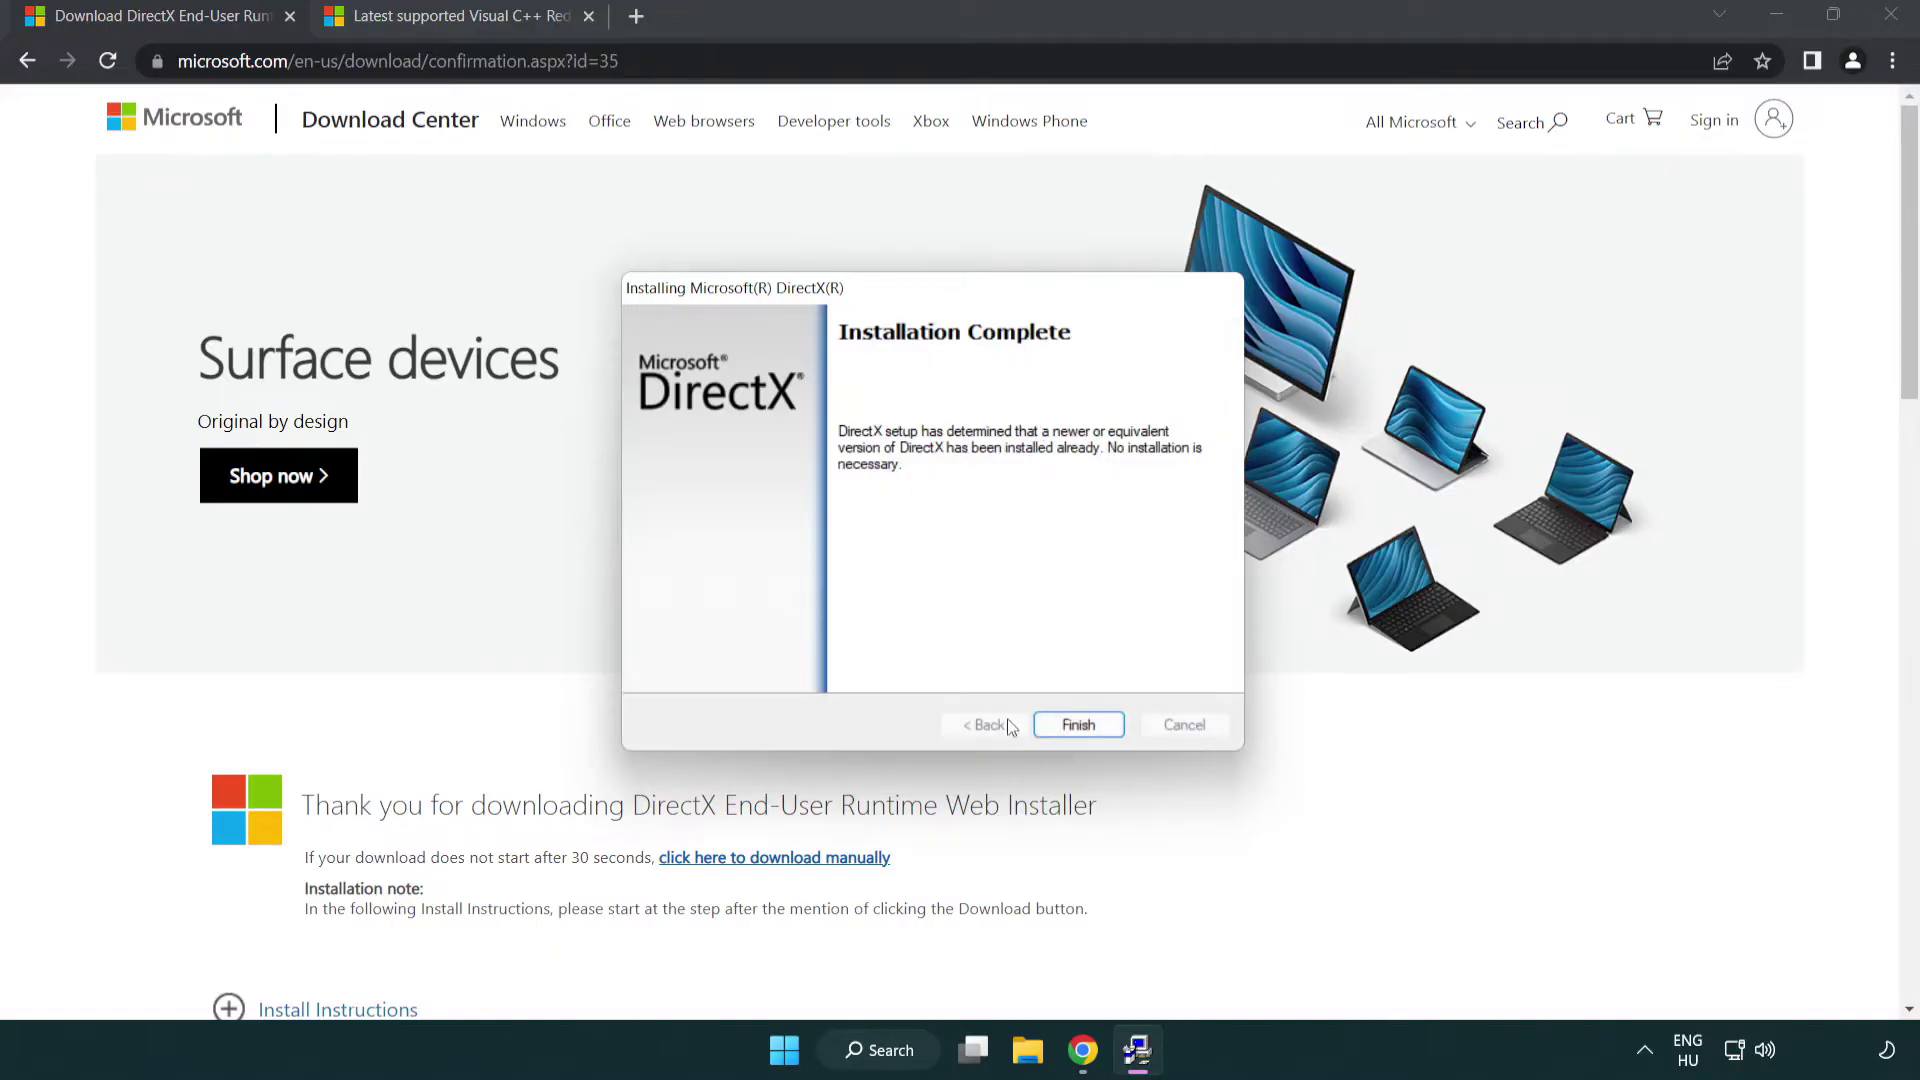
click(1079, 722)
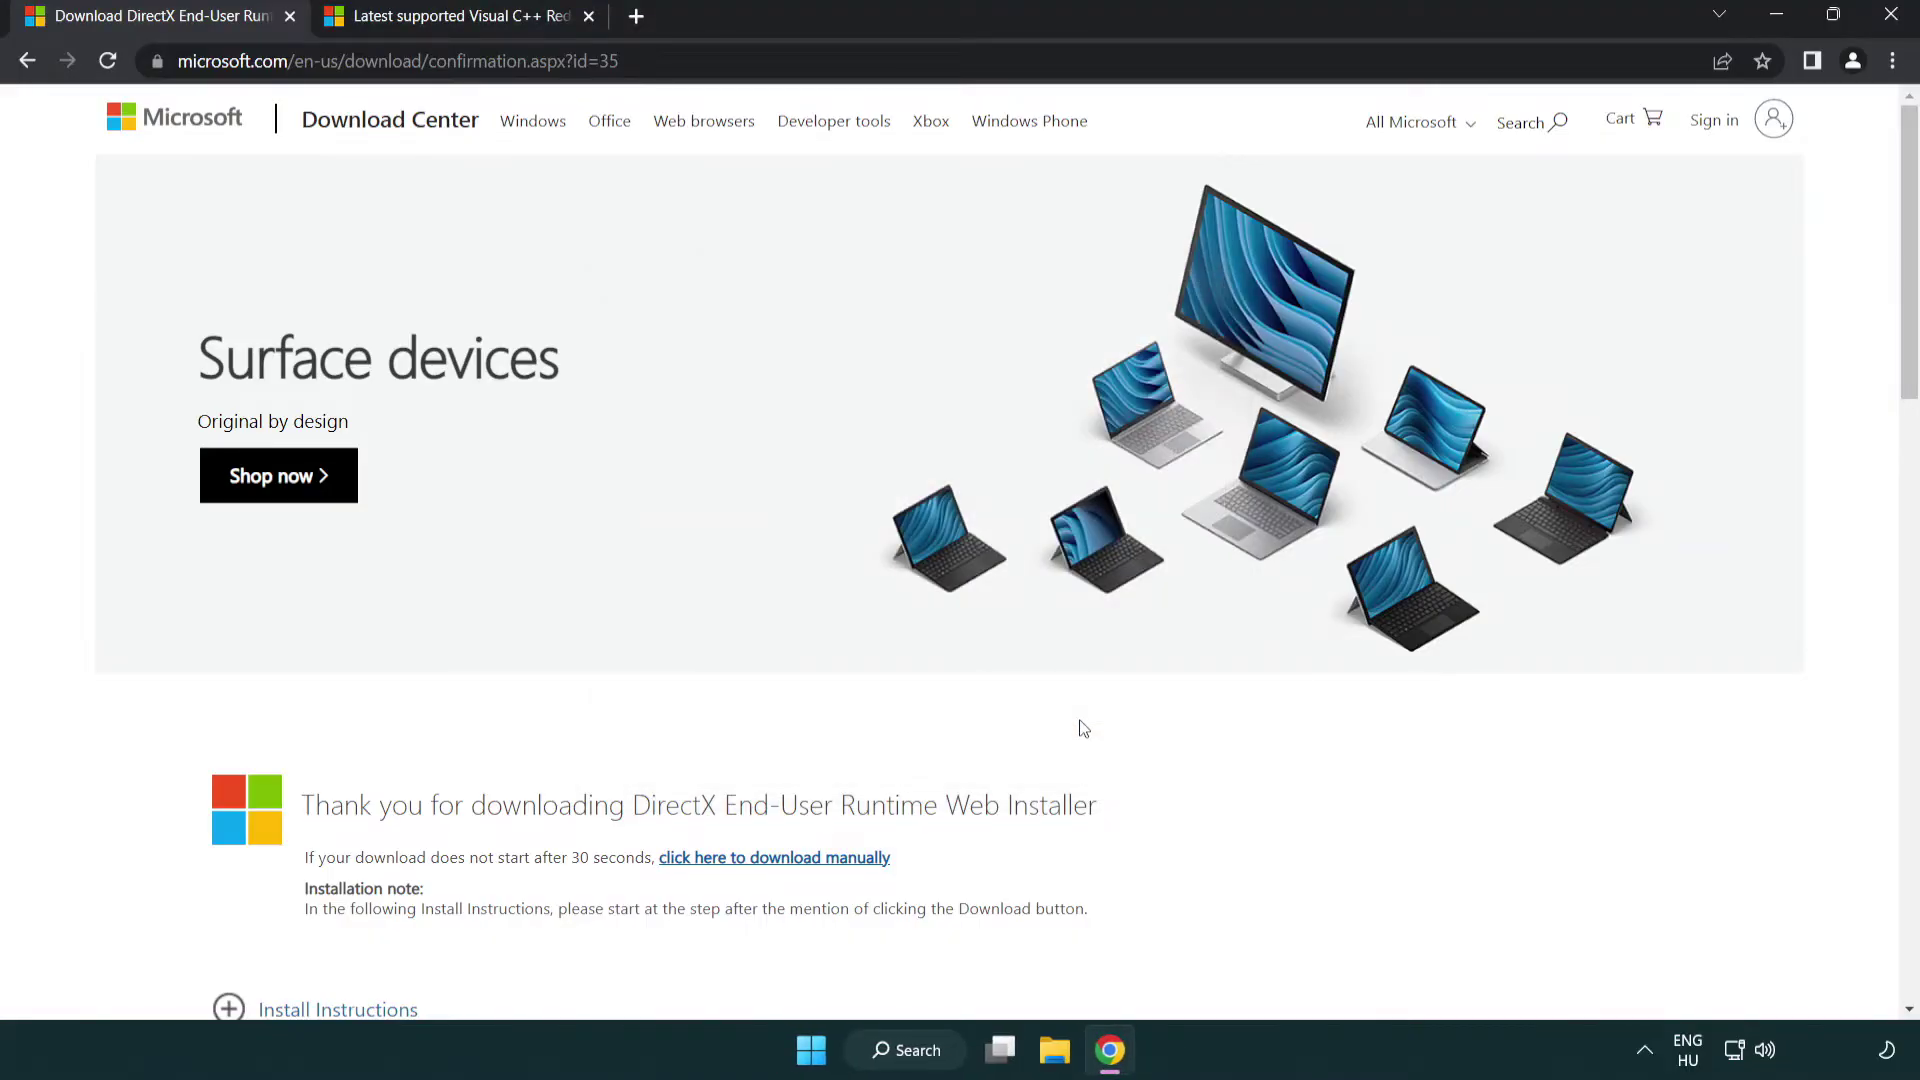
Close the DirectX tab and download VC_redist.arm64.exe, VC_redist.x86.exe and VC_redist.x64.exe
click(290, 17)
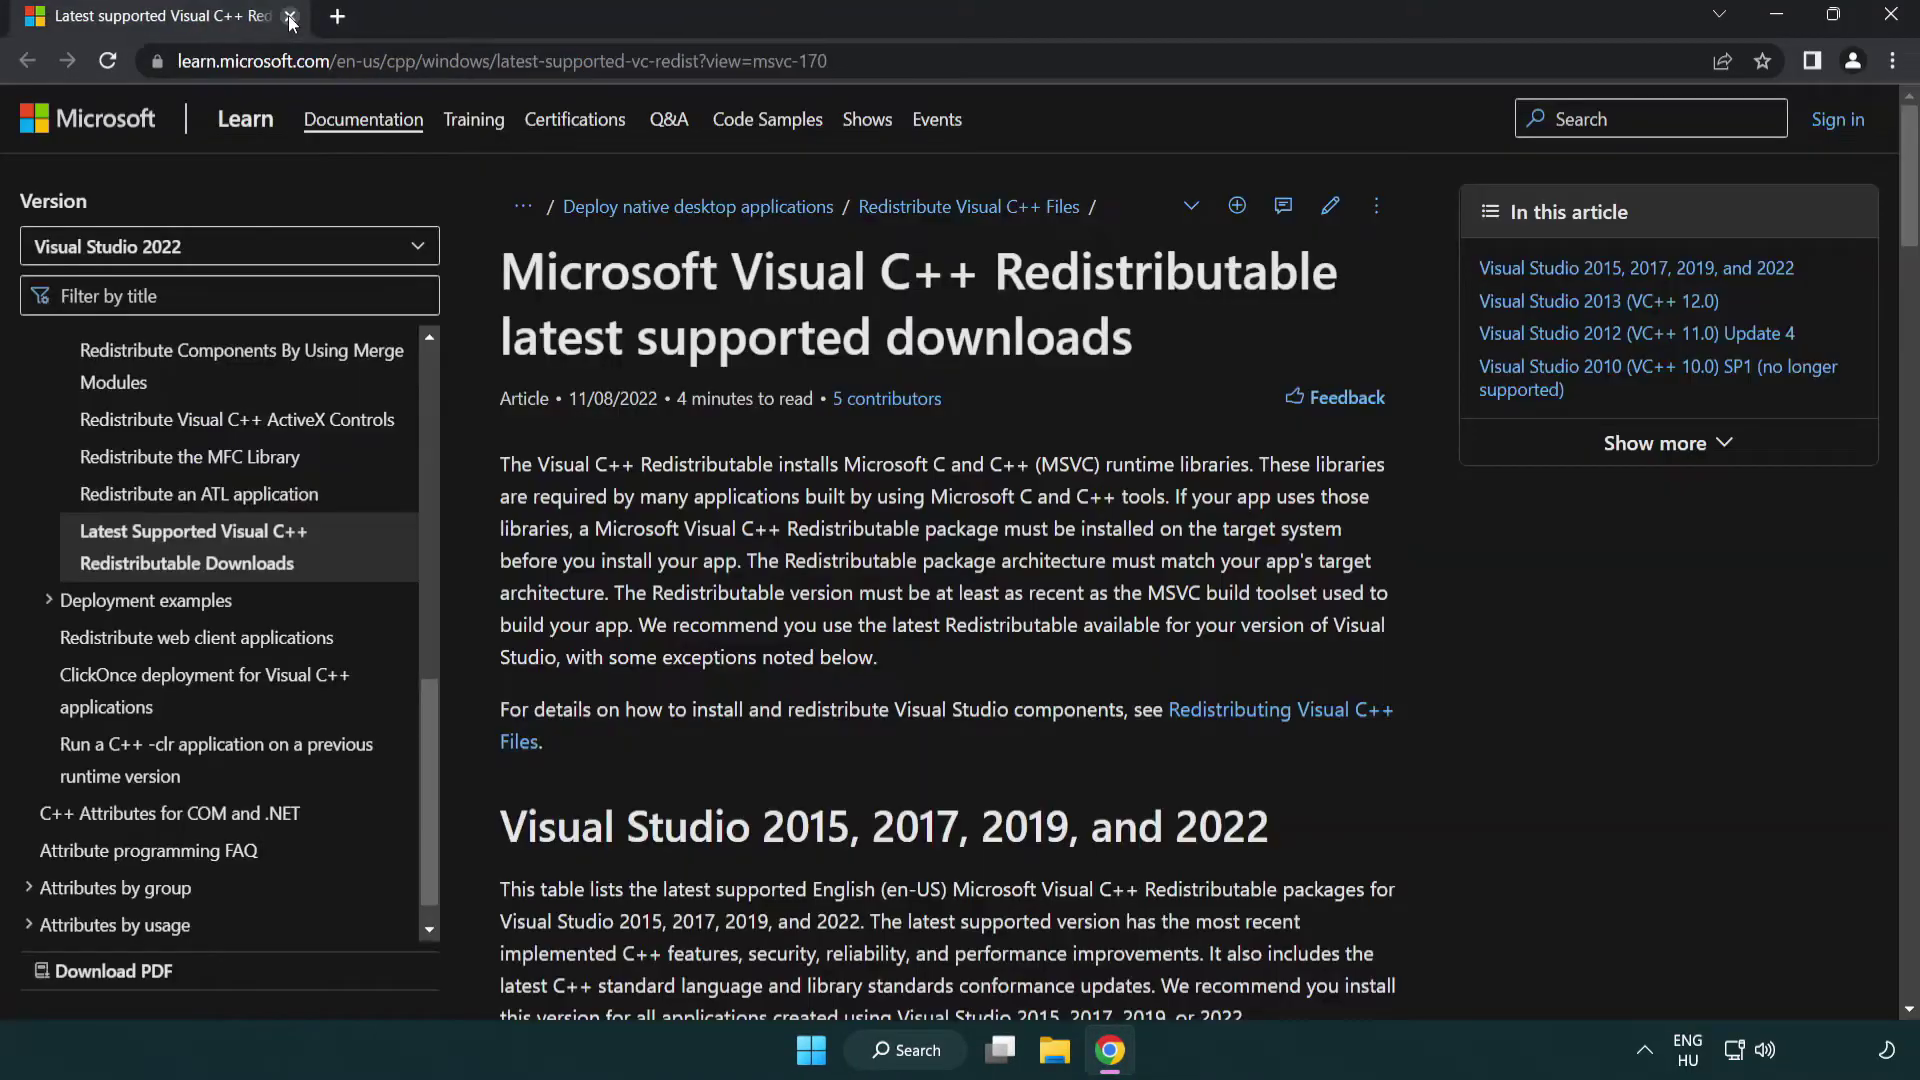
click(843, 68)
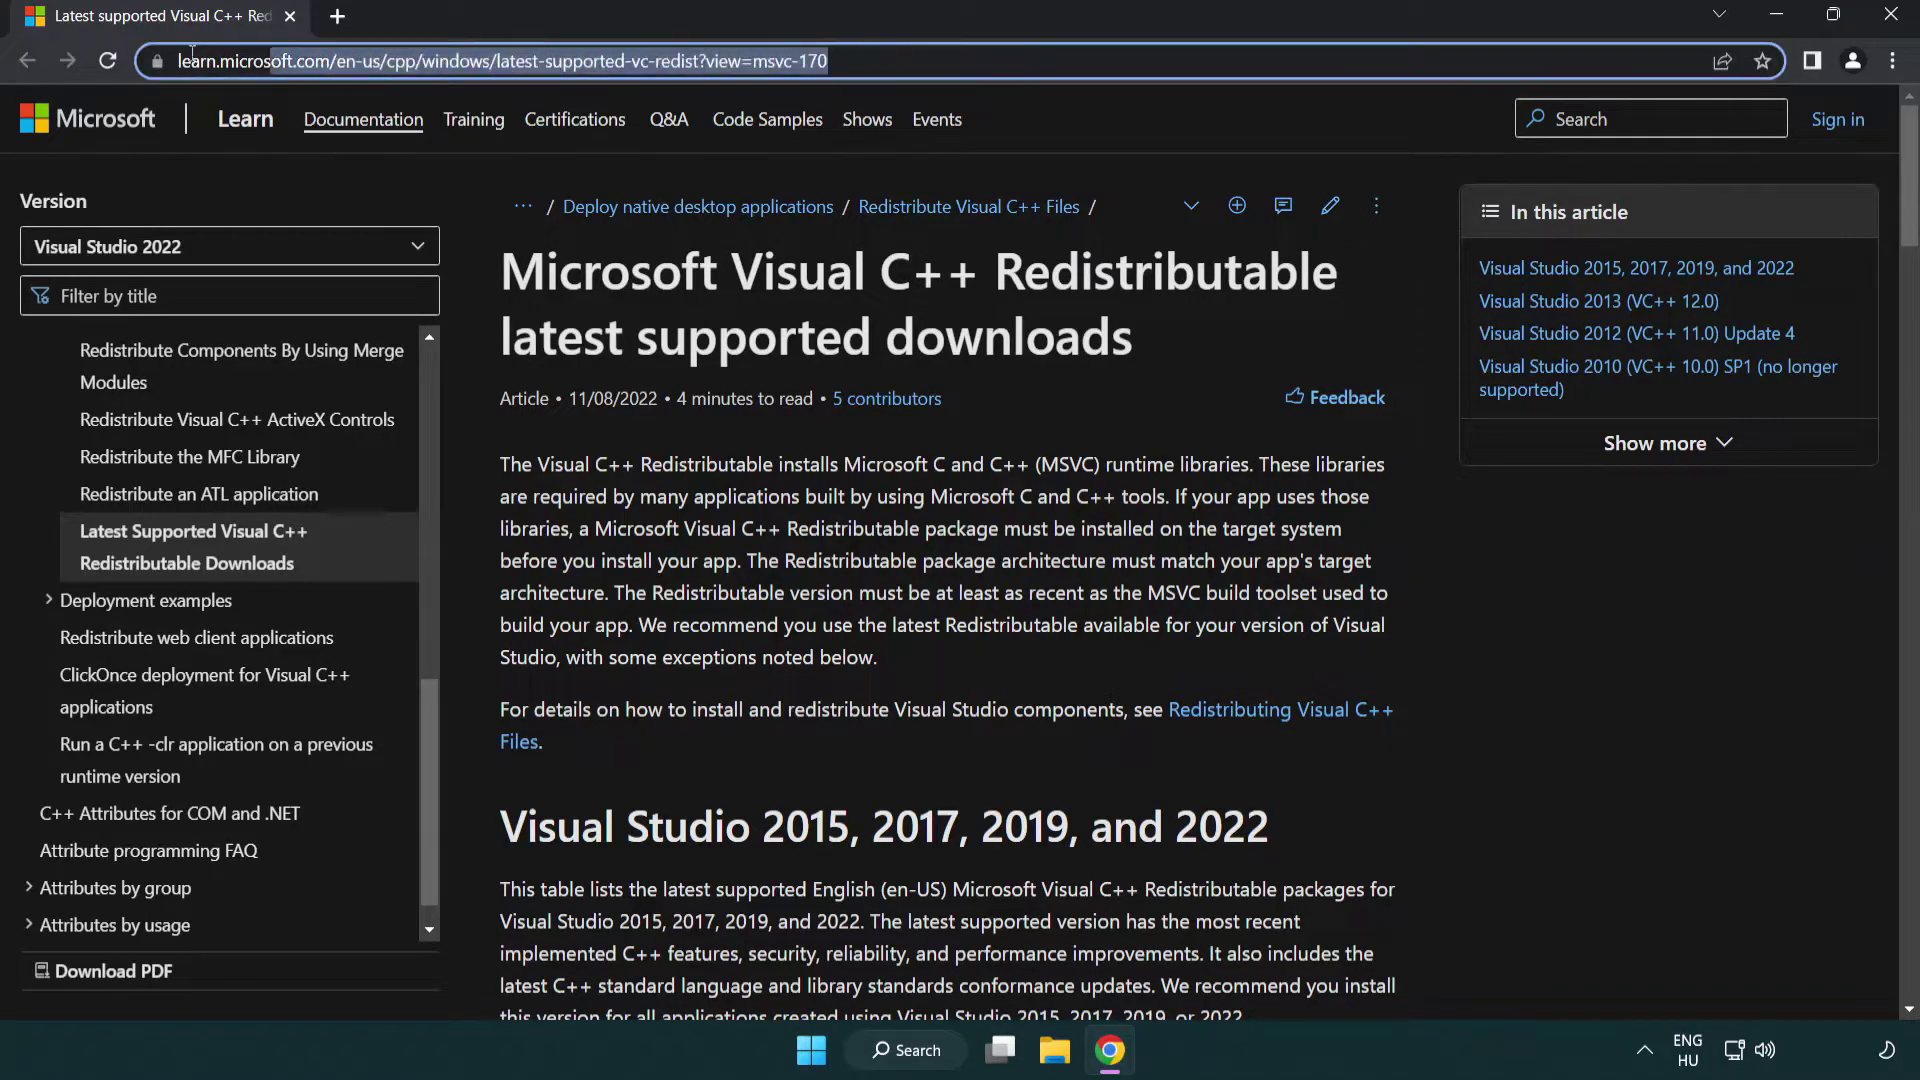
click(988, 330)
scroll(988, 330, down, 5)
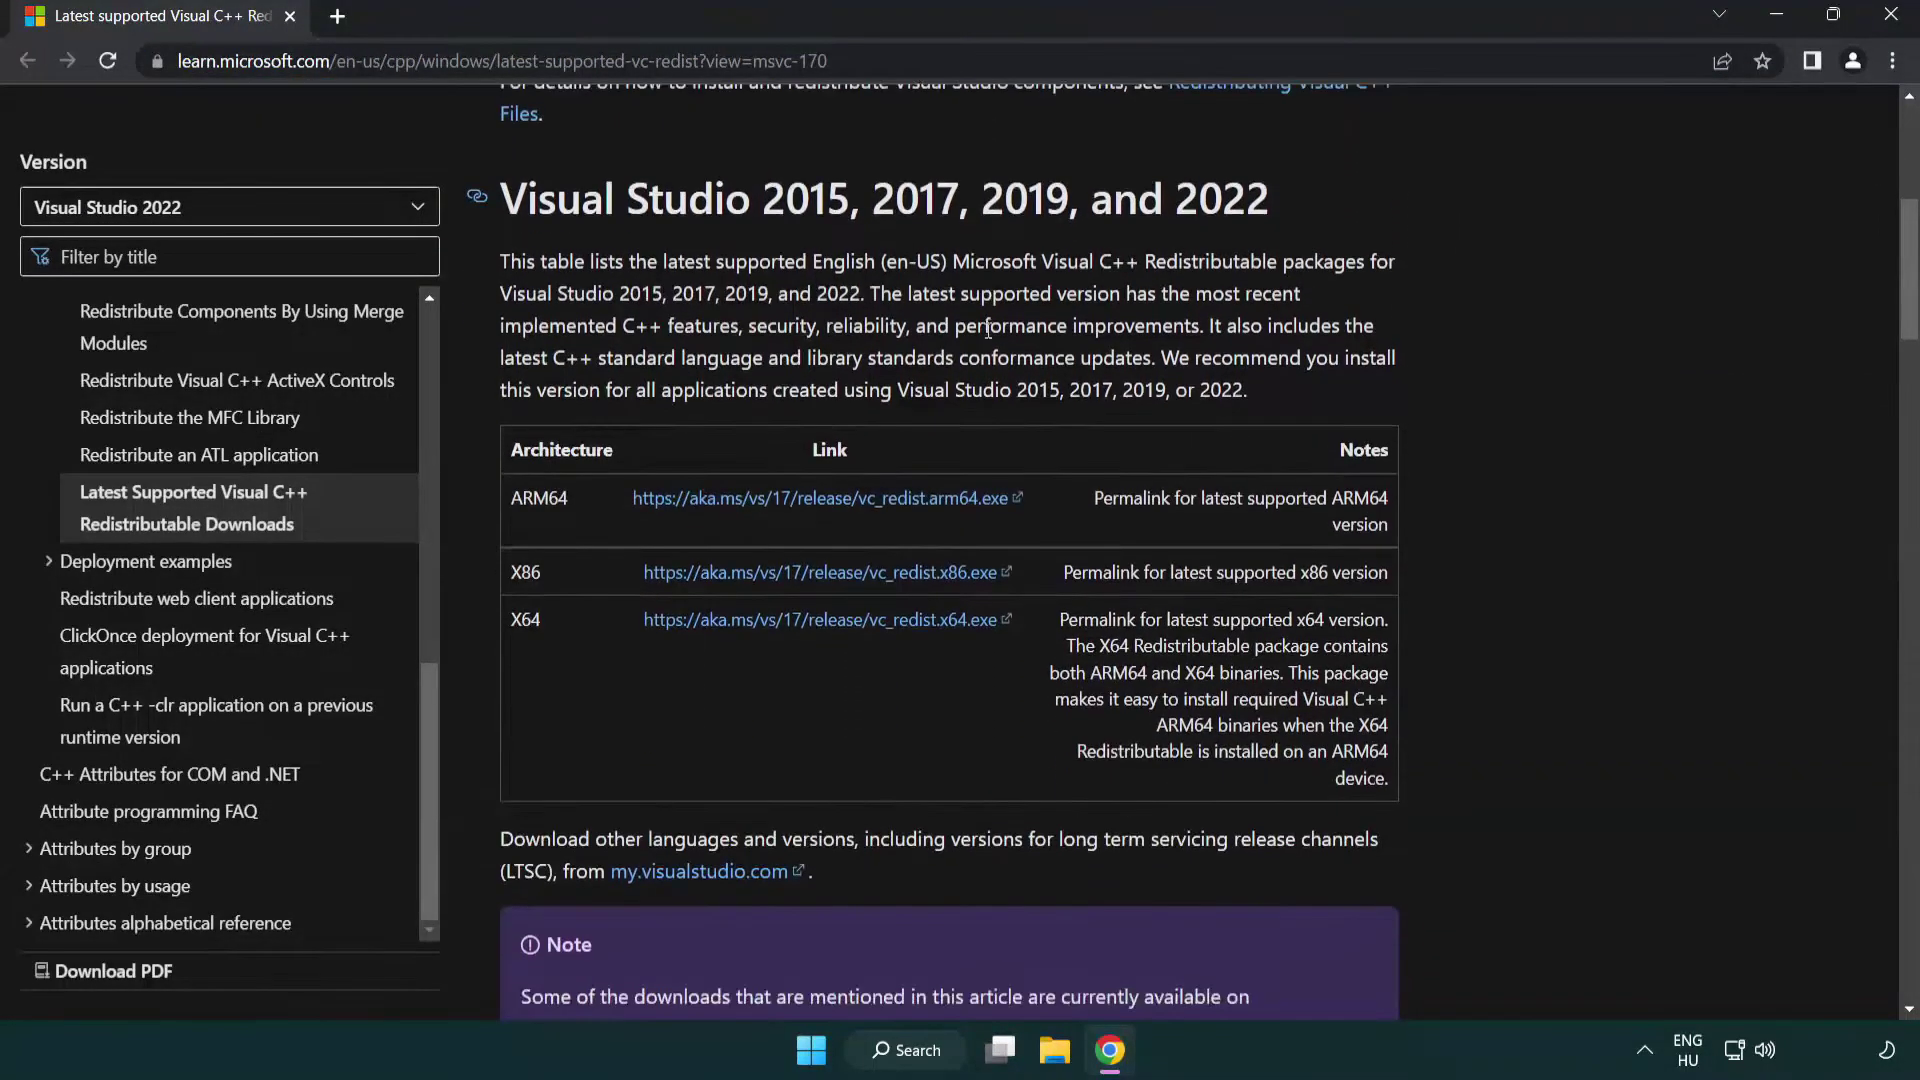
click(785, 500)
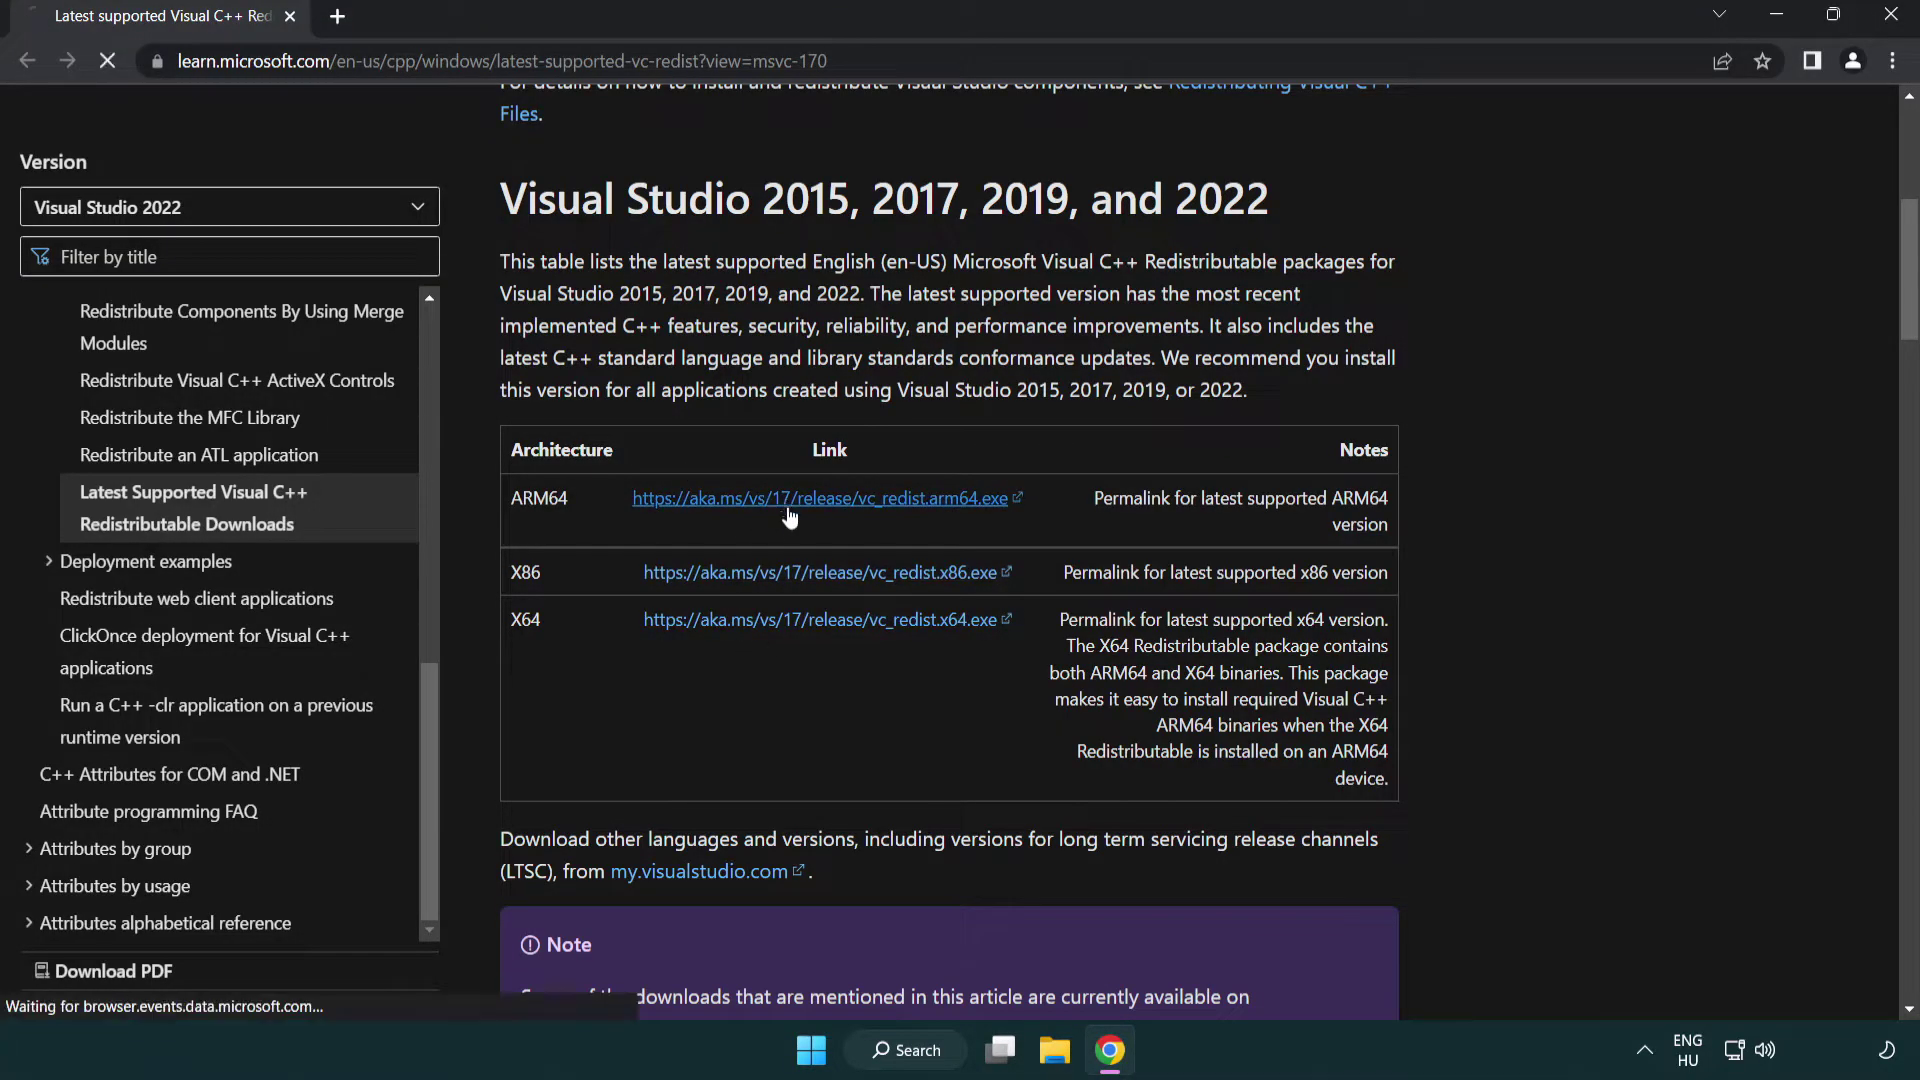
click(805, 621)
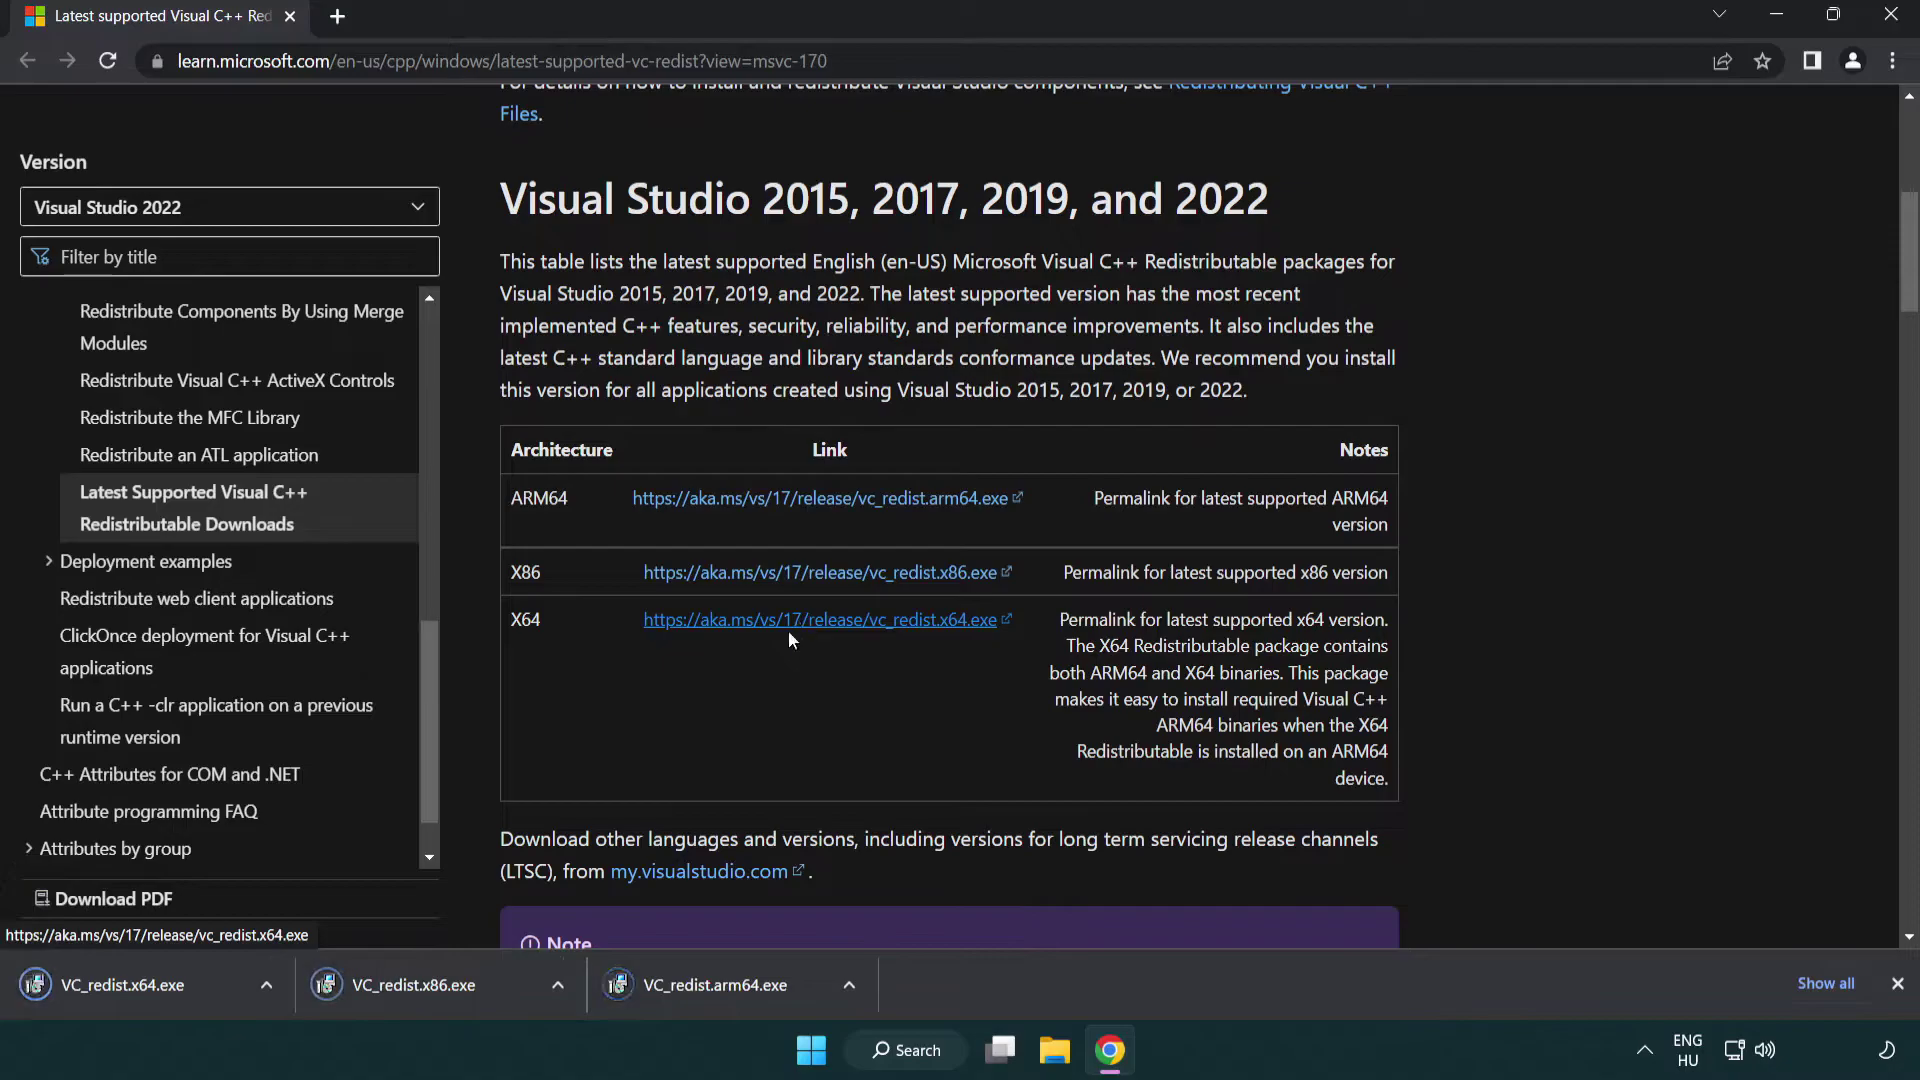
Run the ARM64 redistributable installer, accept the licence and install, then dismiss the failure
click(734, 999)
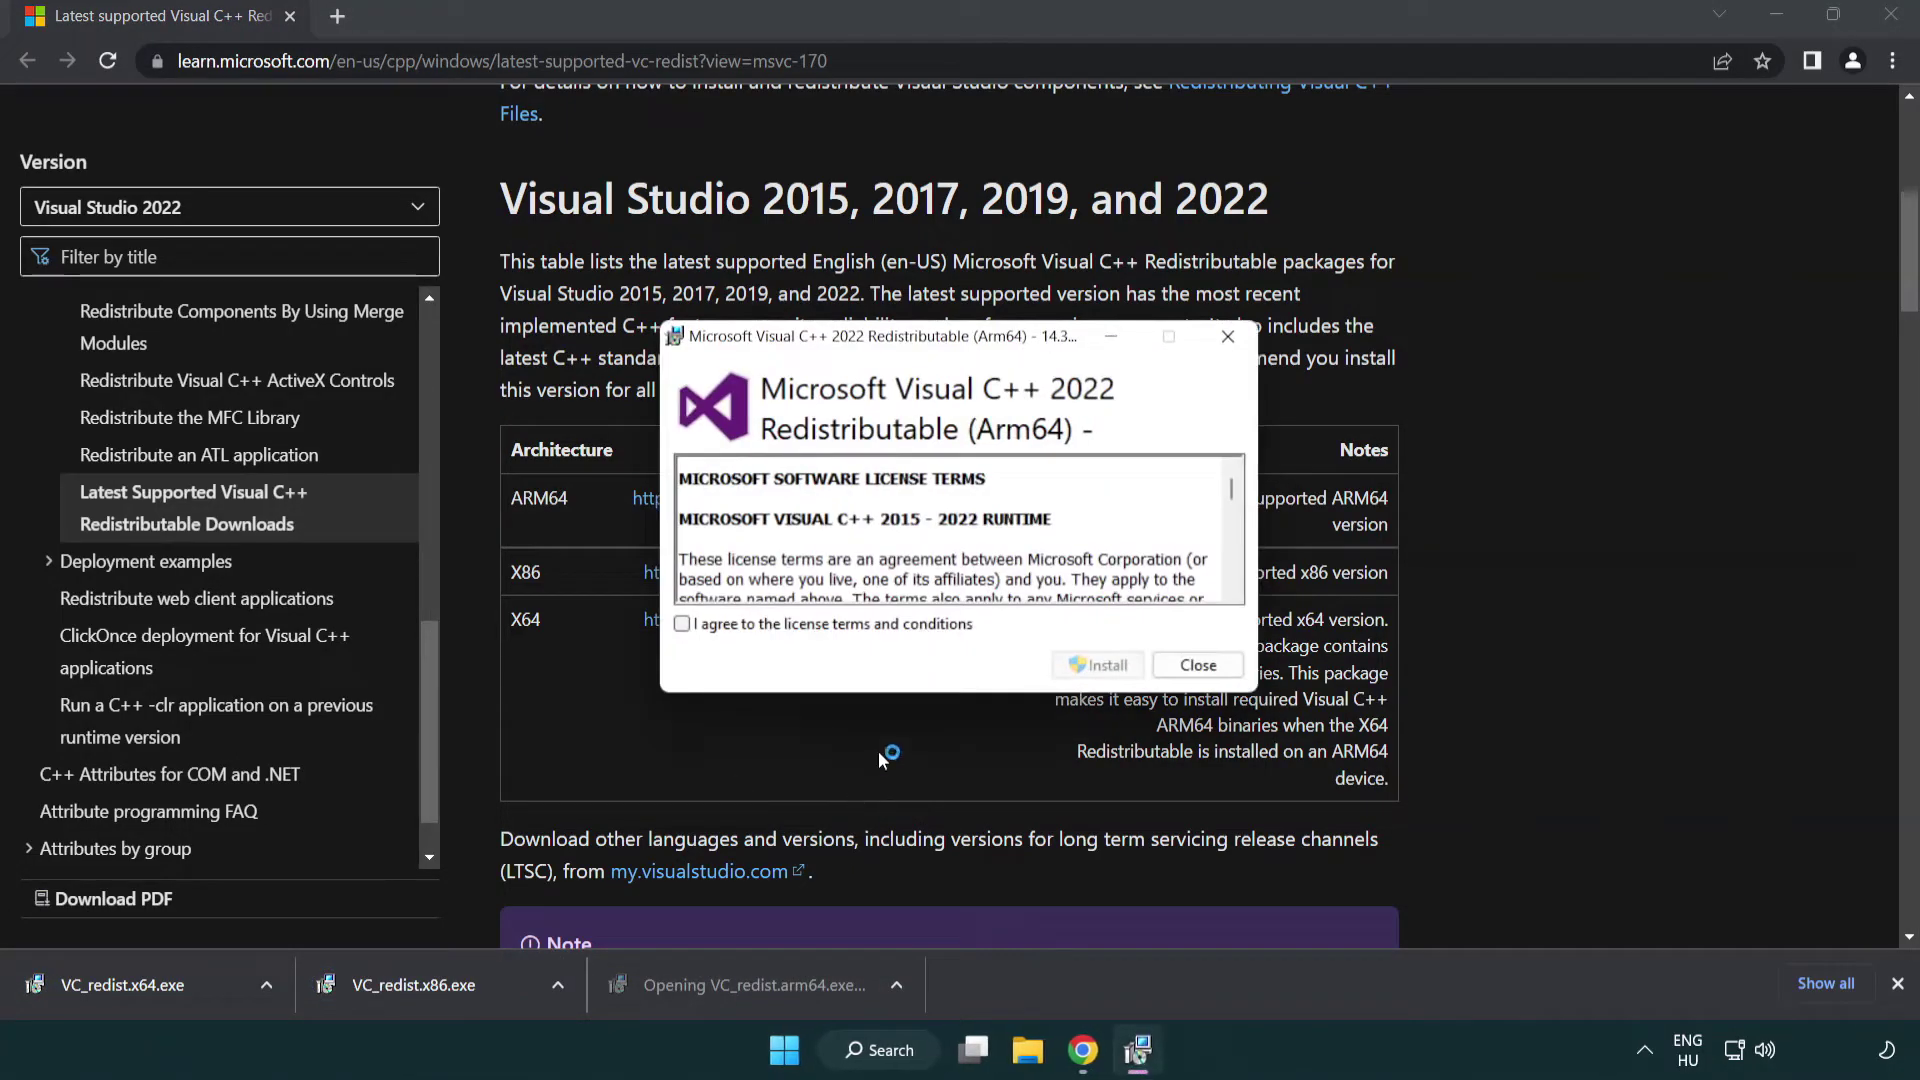
drag(1225, 484, 1254, 585)
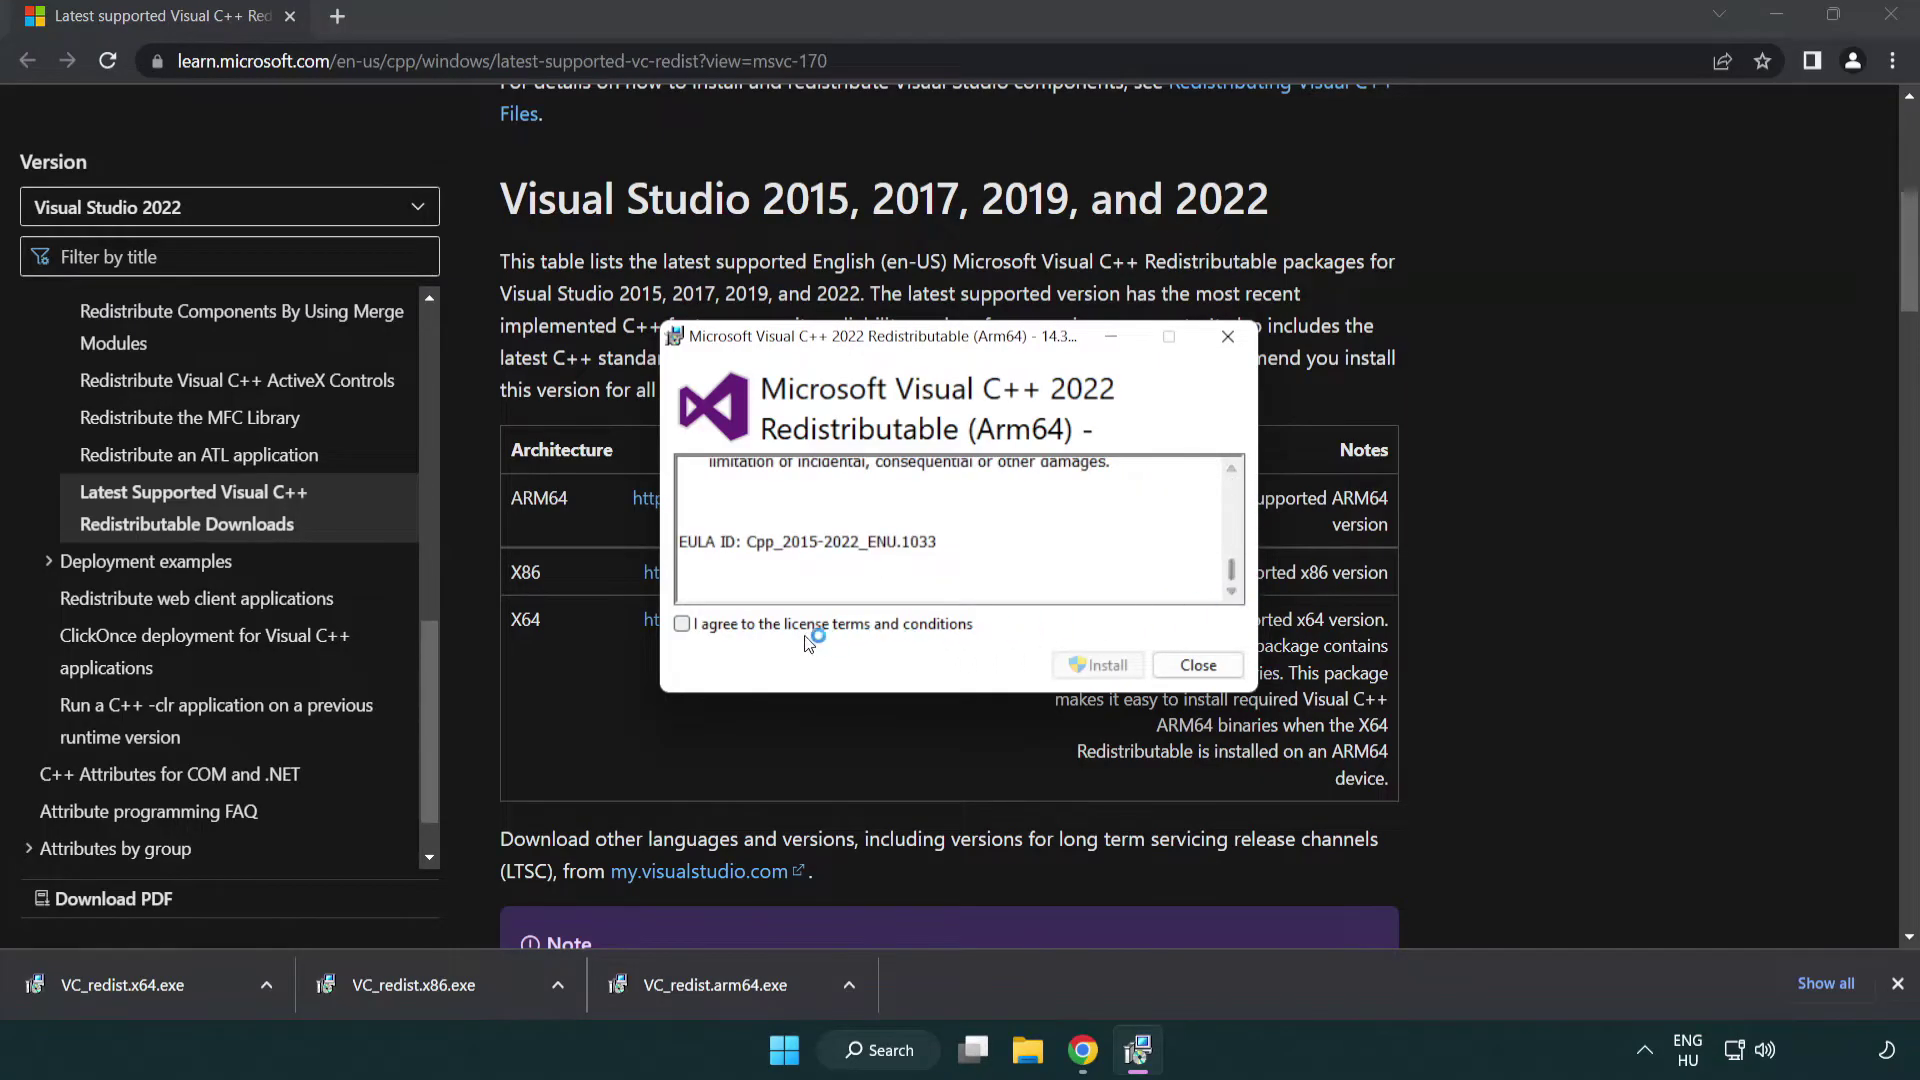
click(683, 624)
click(1070, 664)
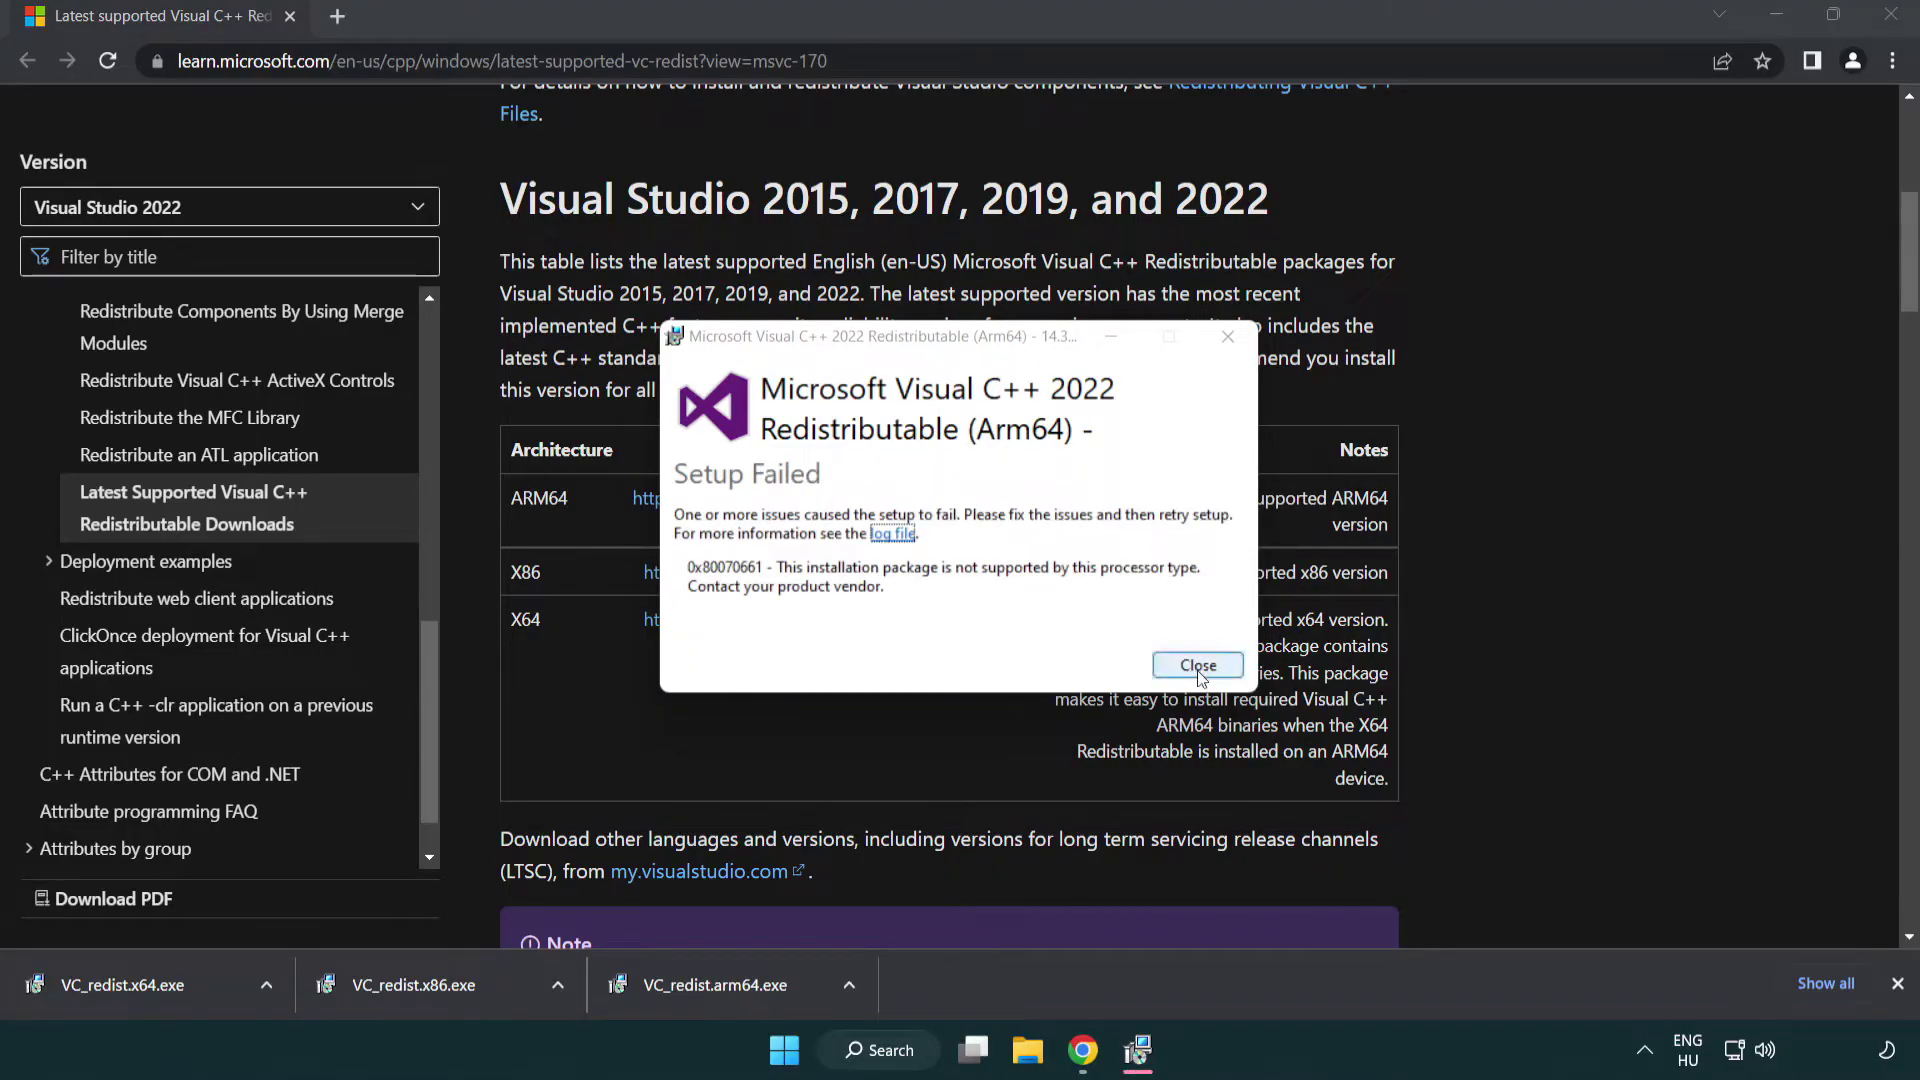
click(1198, 666)
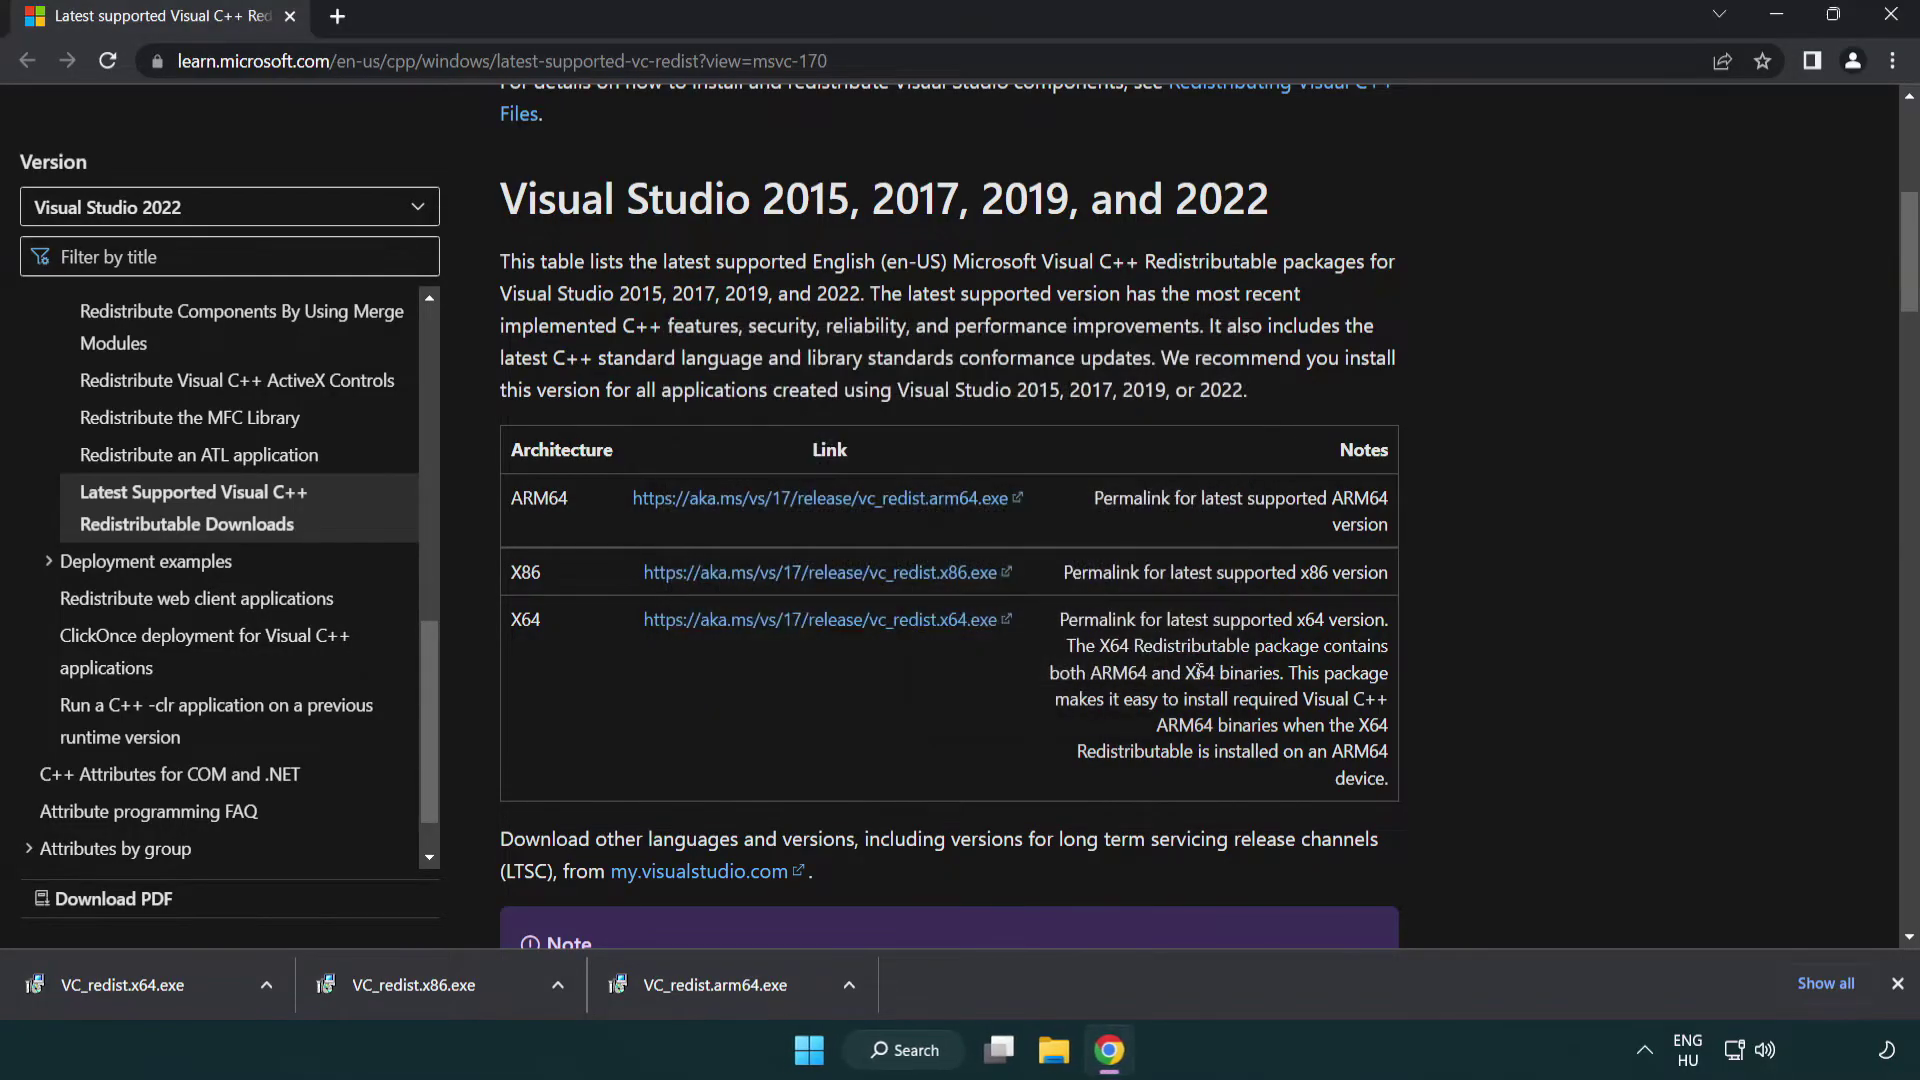
click(429, 996)
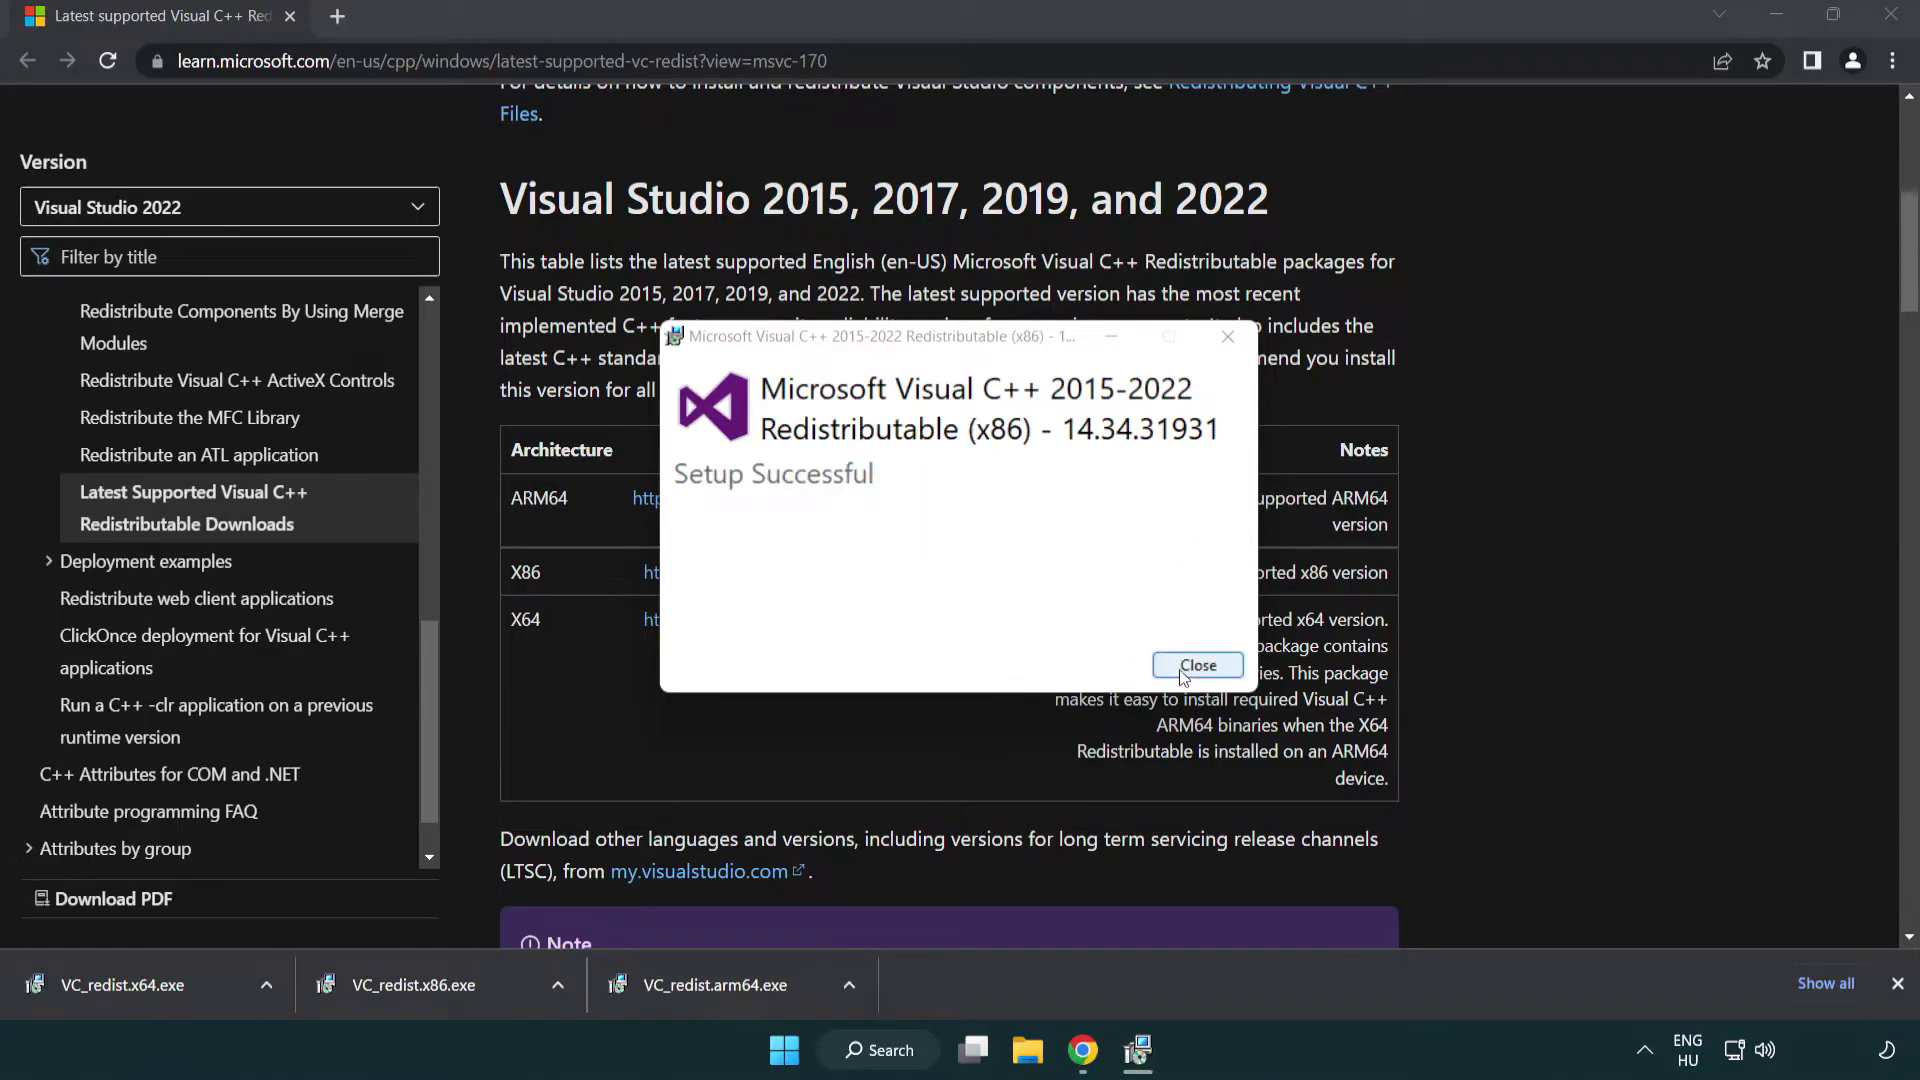
click(1190, 667)
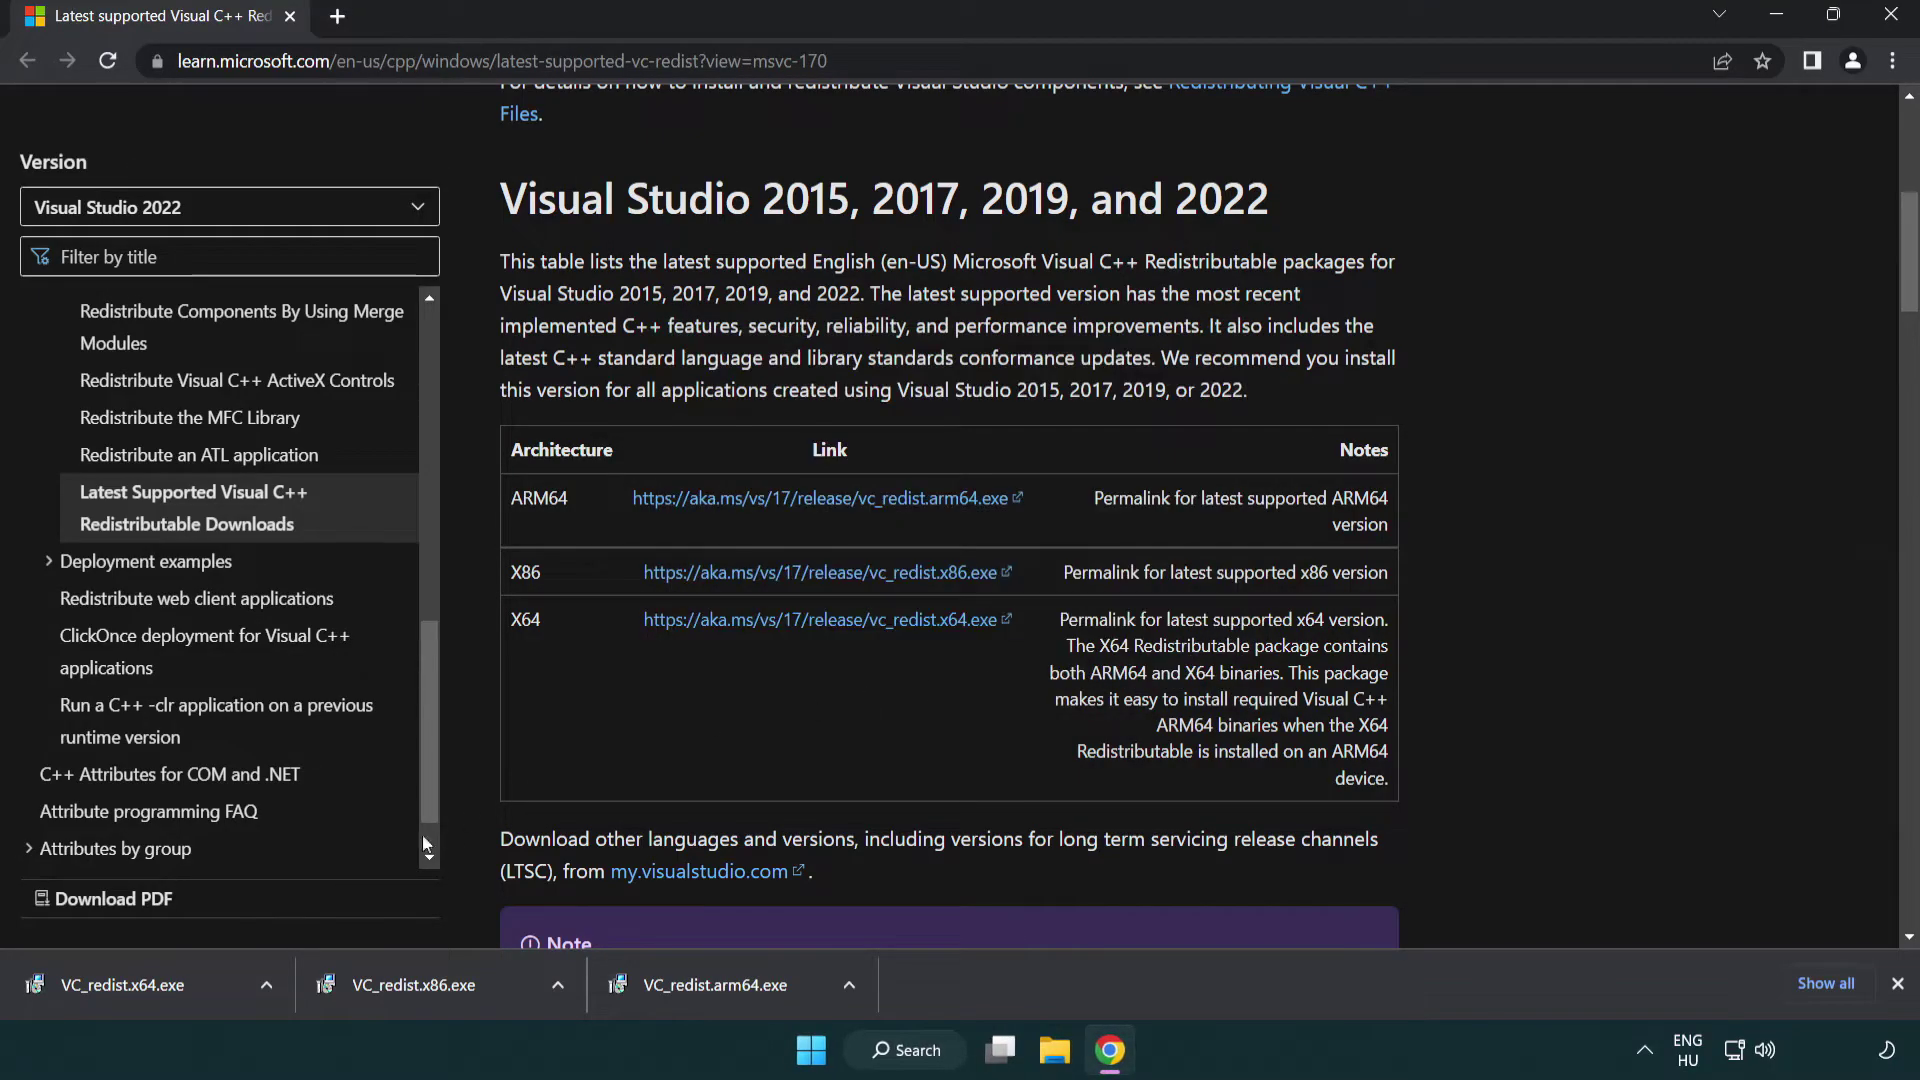
click(144, 981)
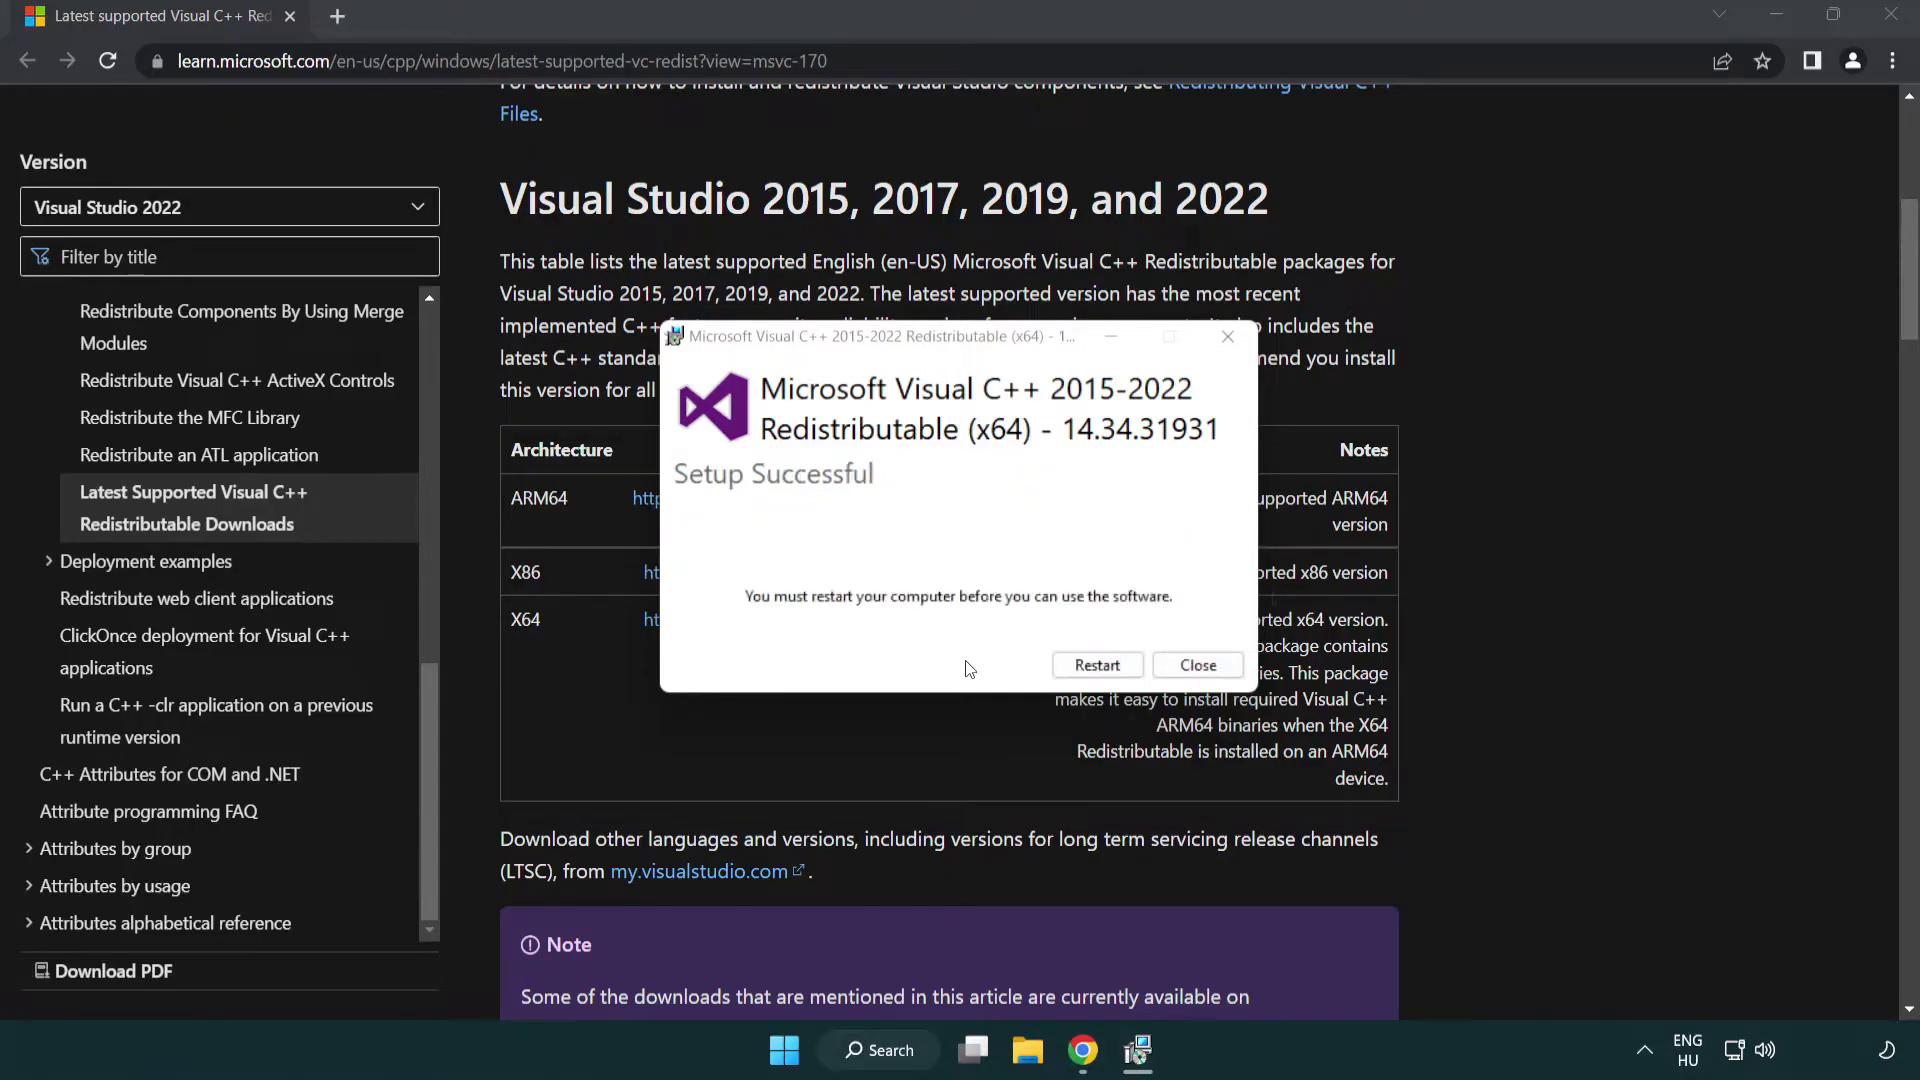
click(1198, 665)
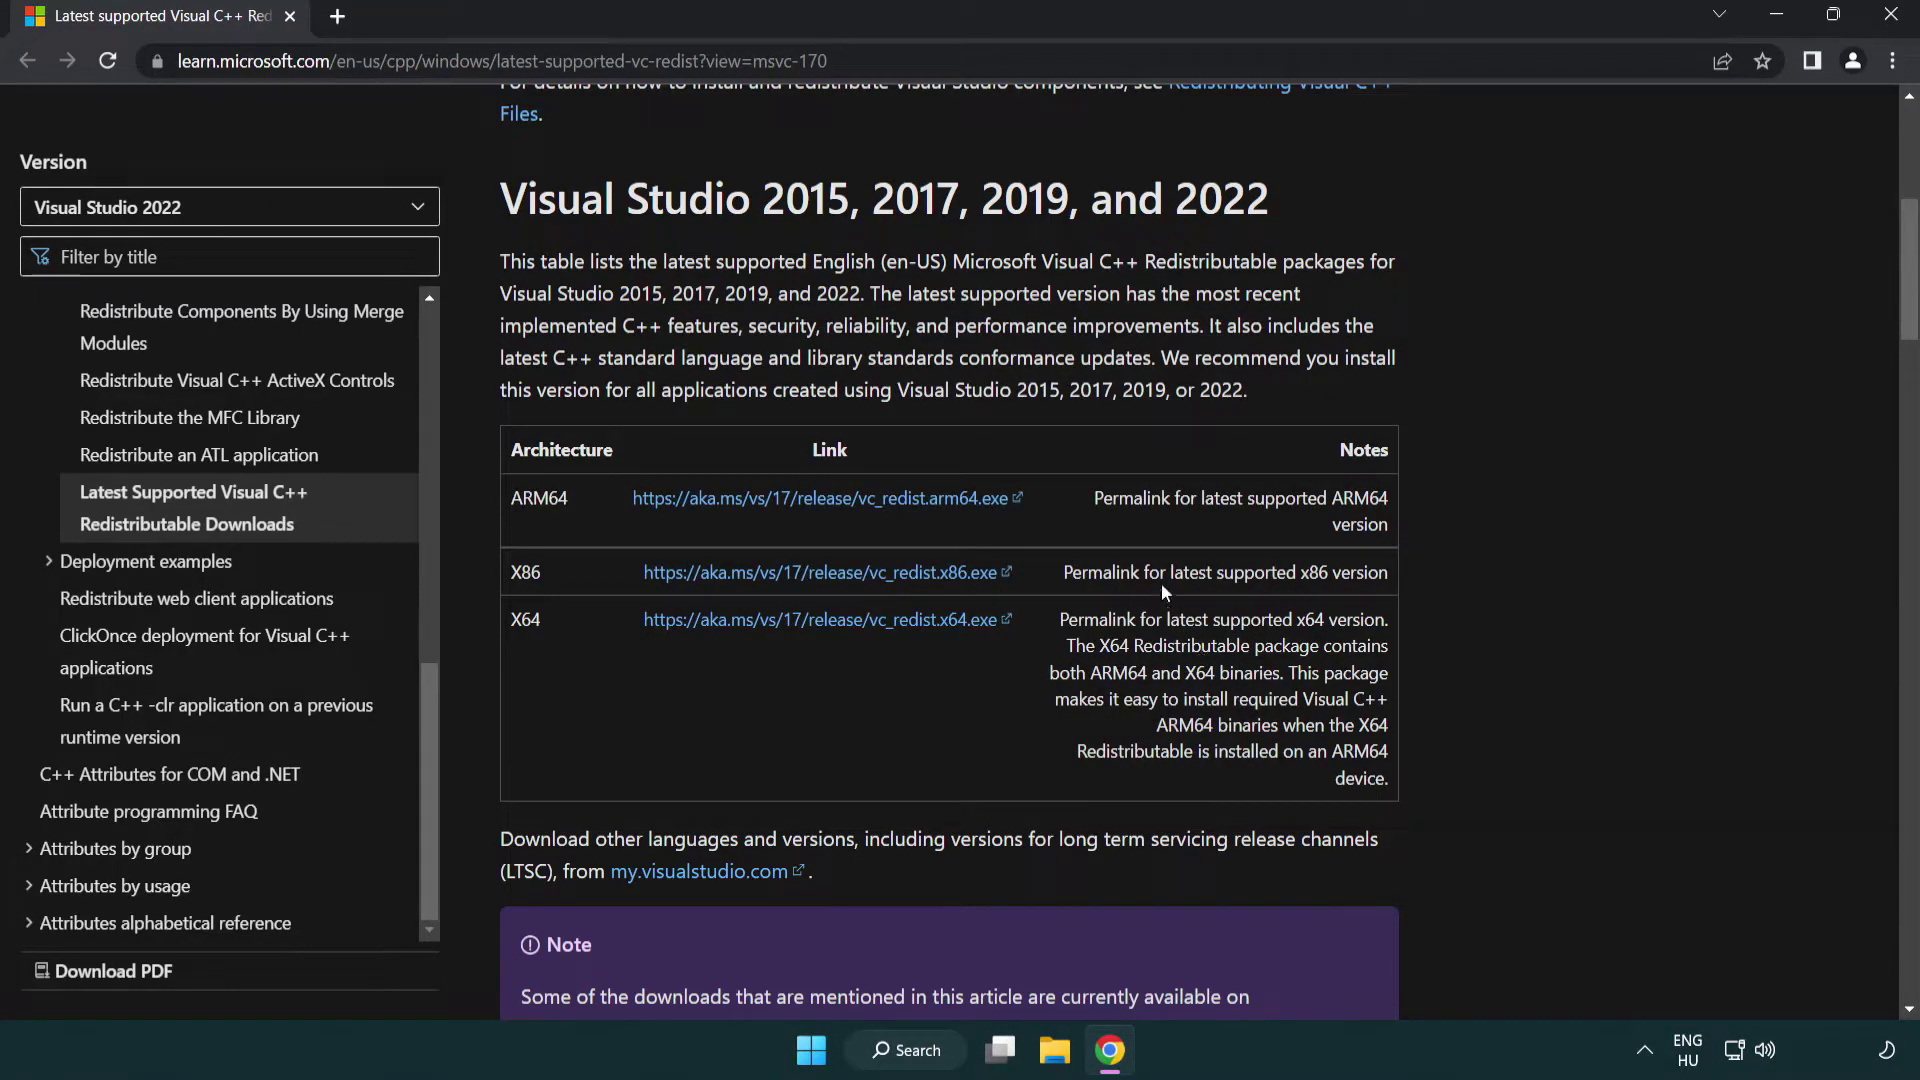
click(1891, 15)
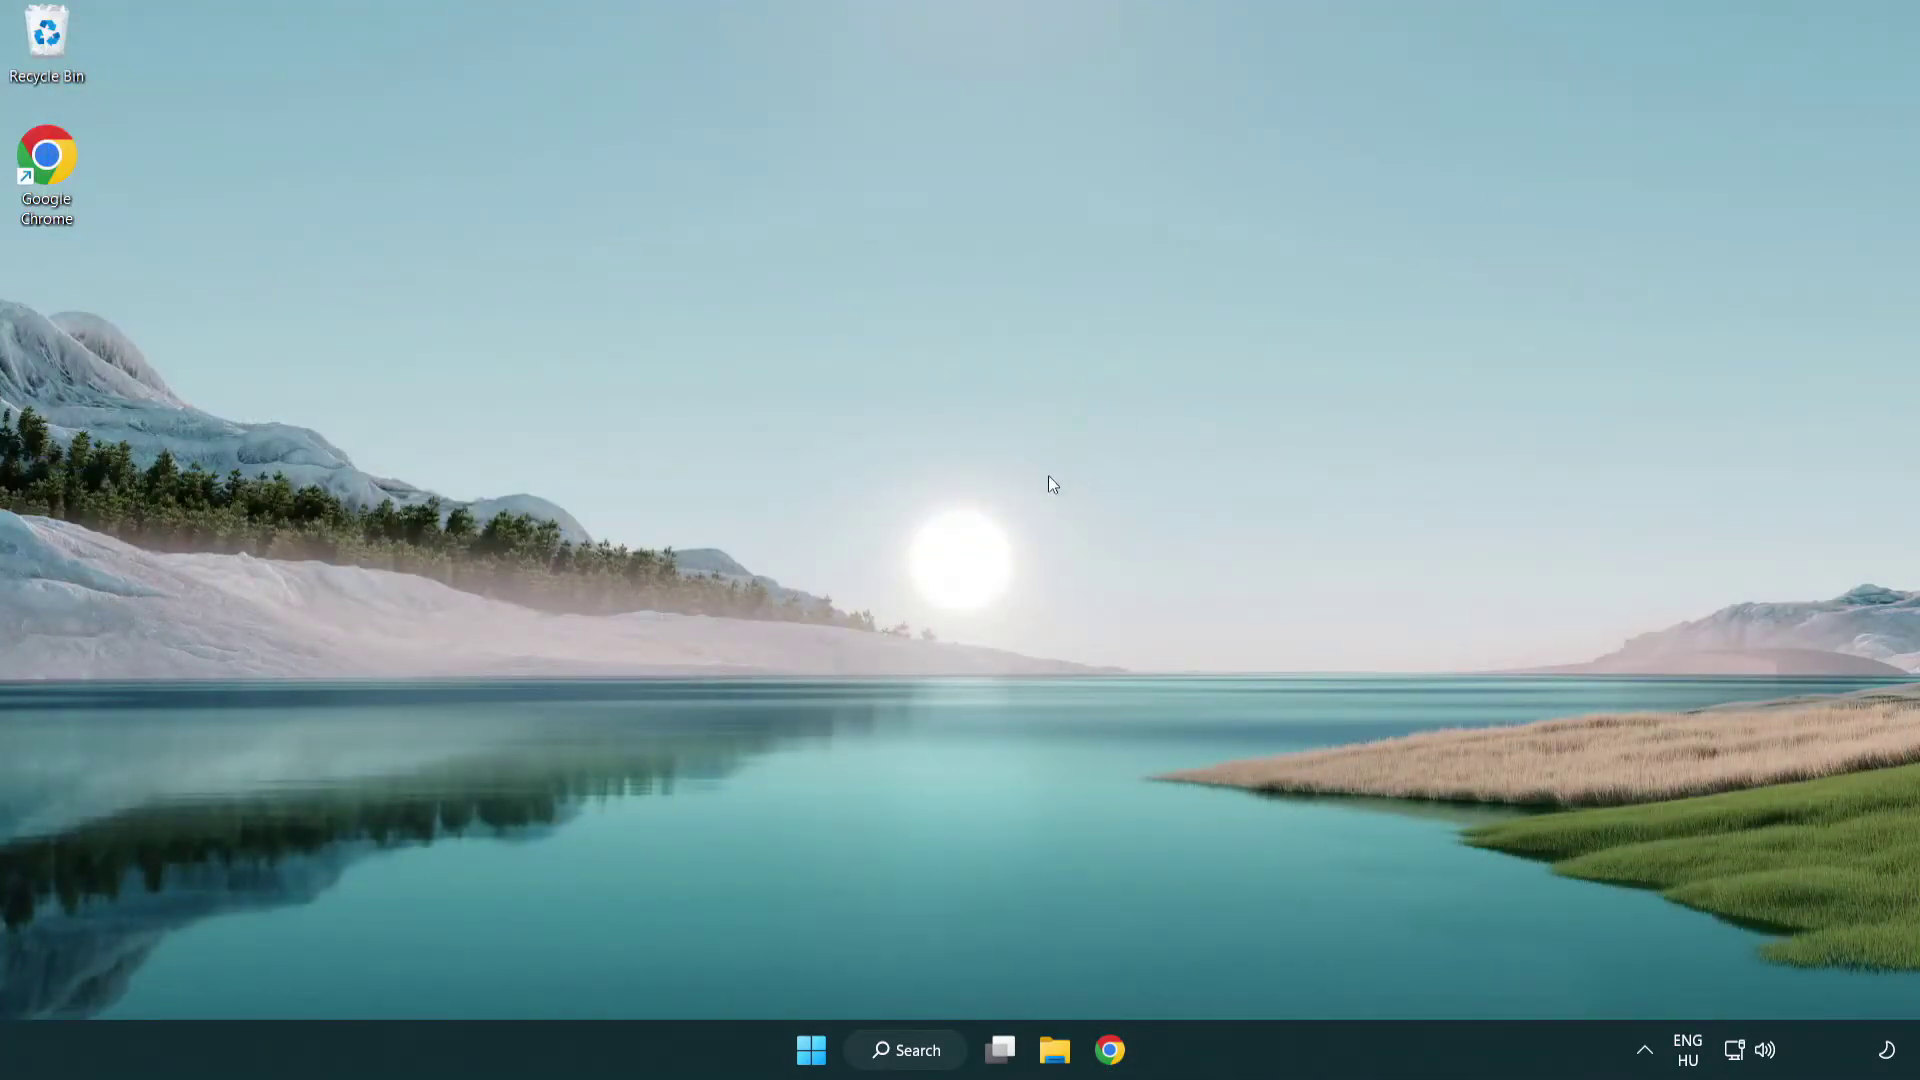
Search 'cmd', run Command Prompt as administrator, and move its window to the centre
click(888, 1050)
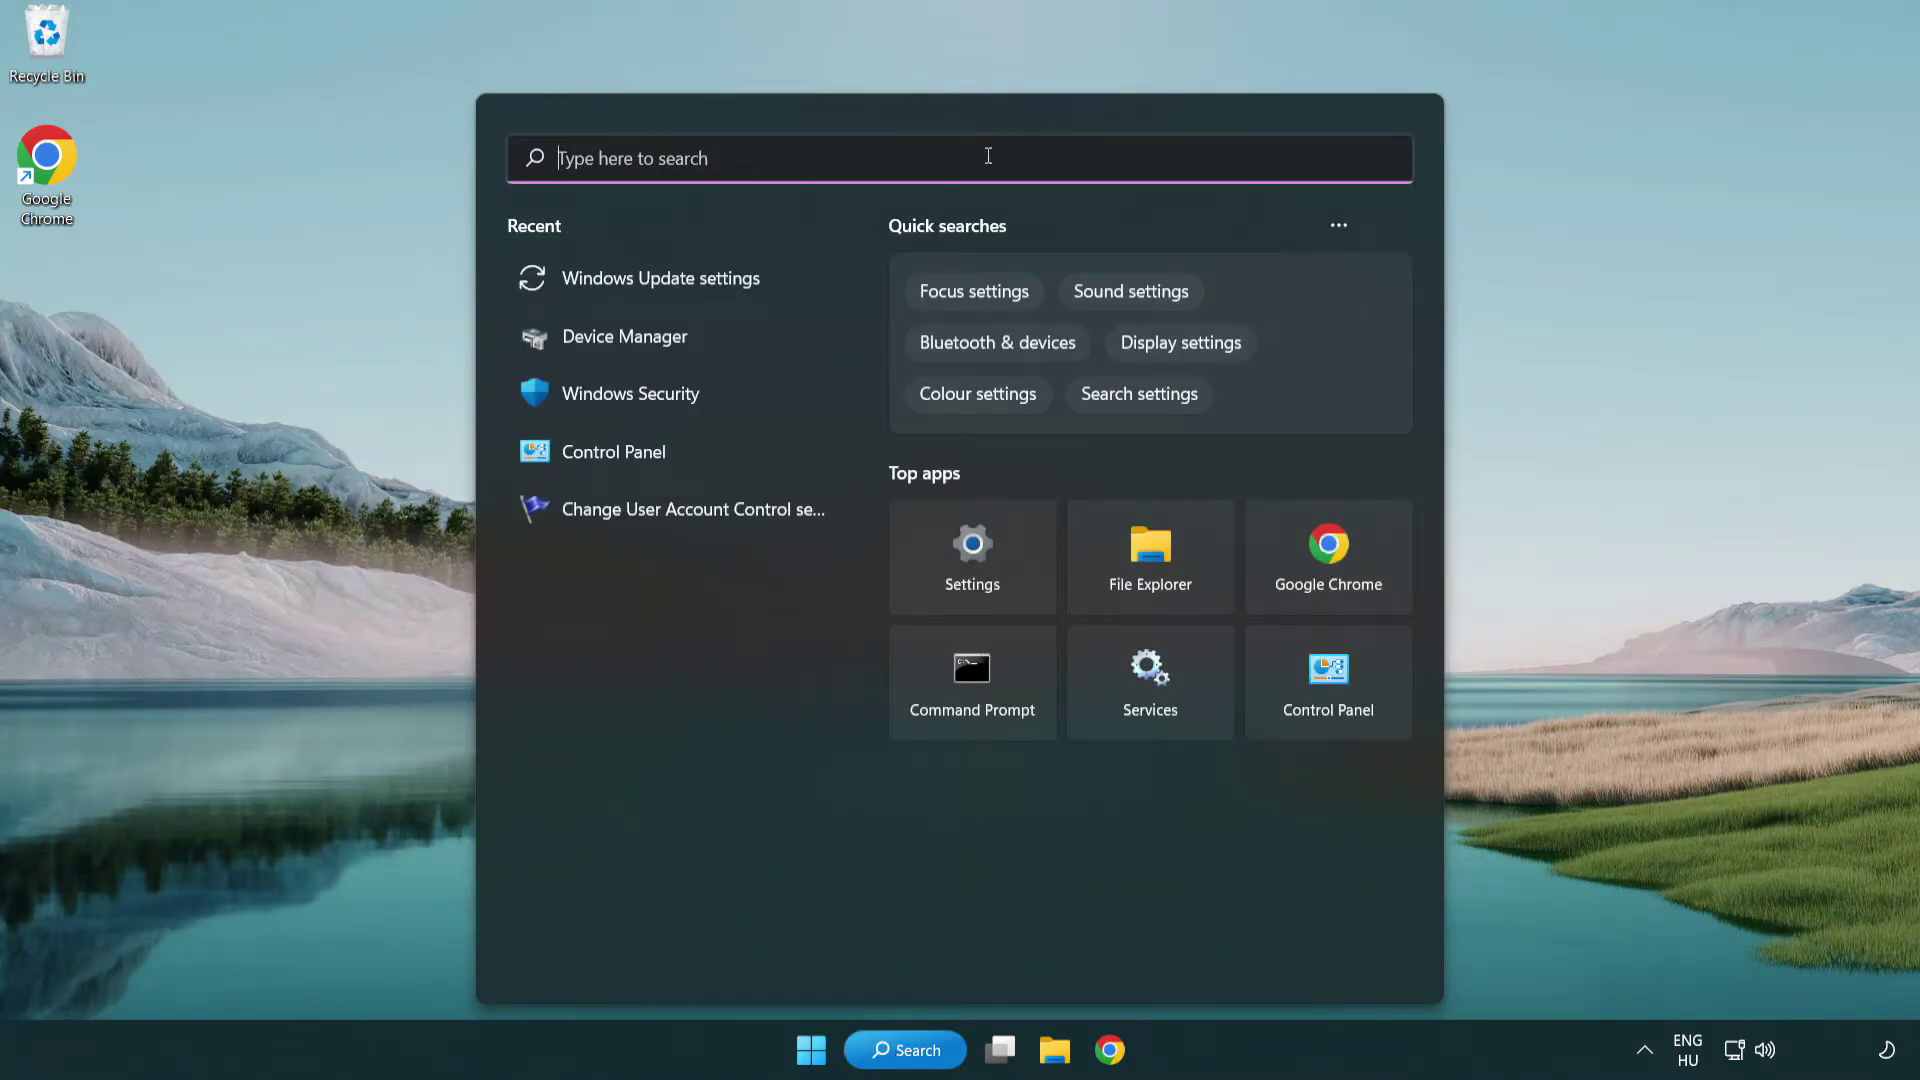
text(cmd)
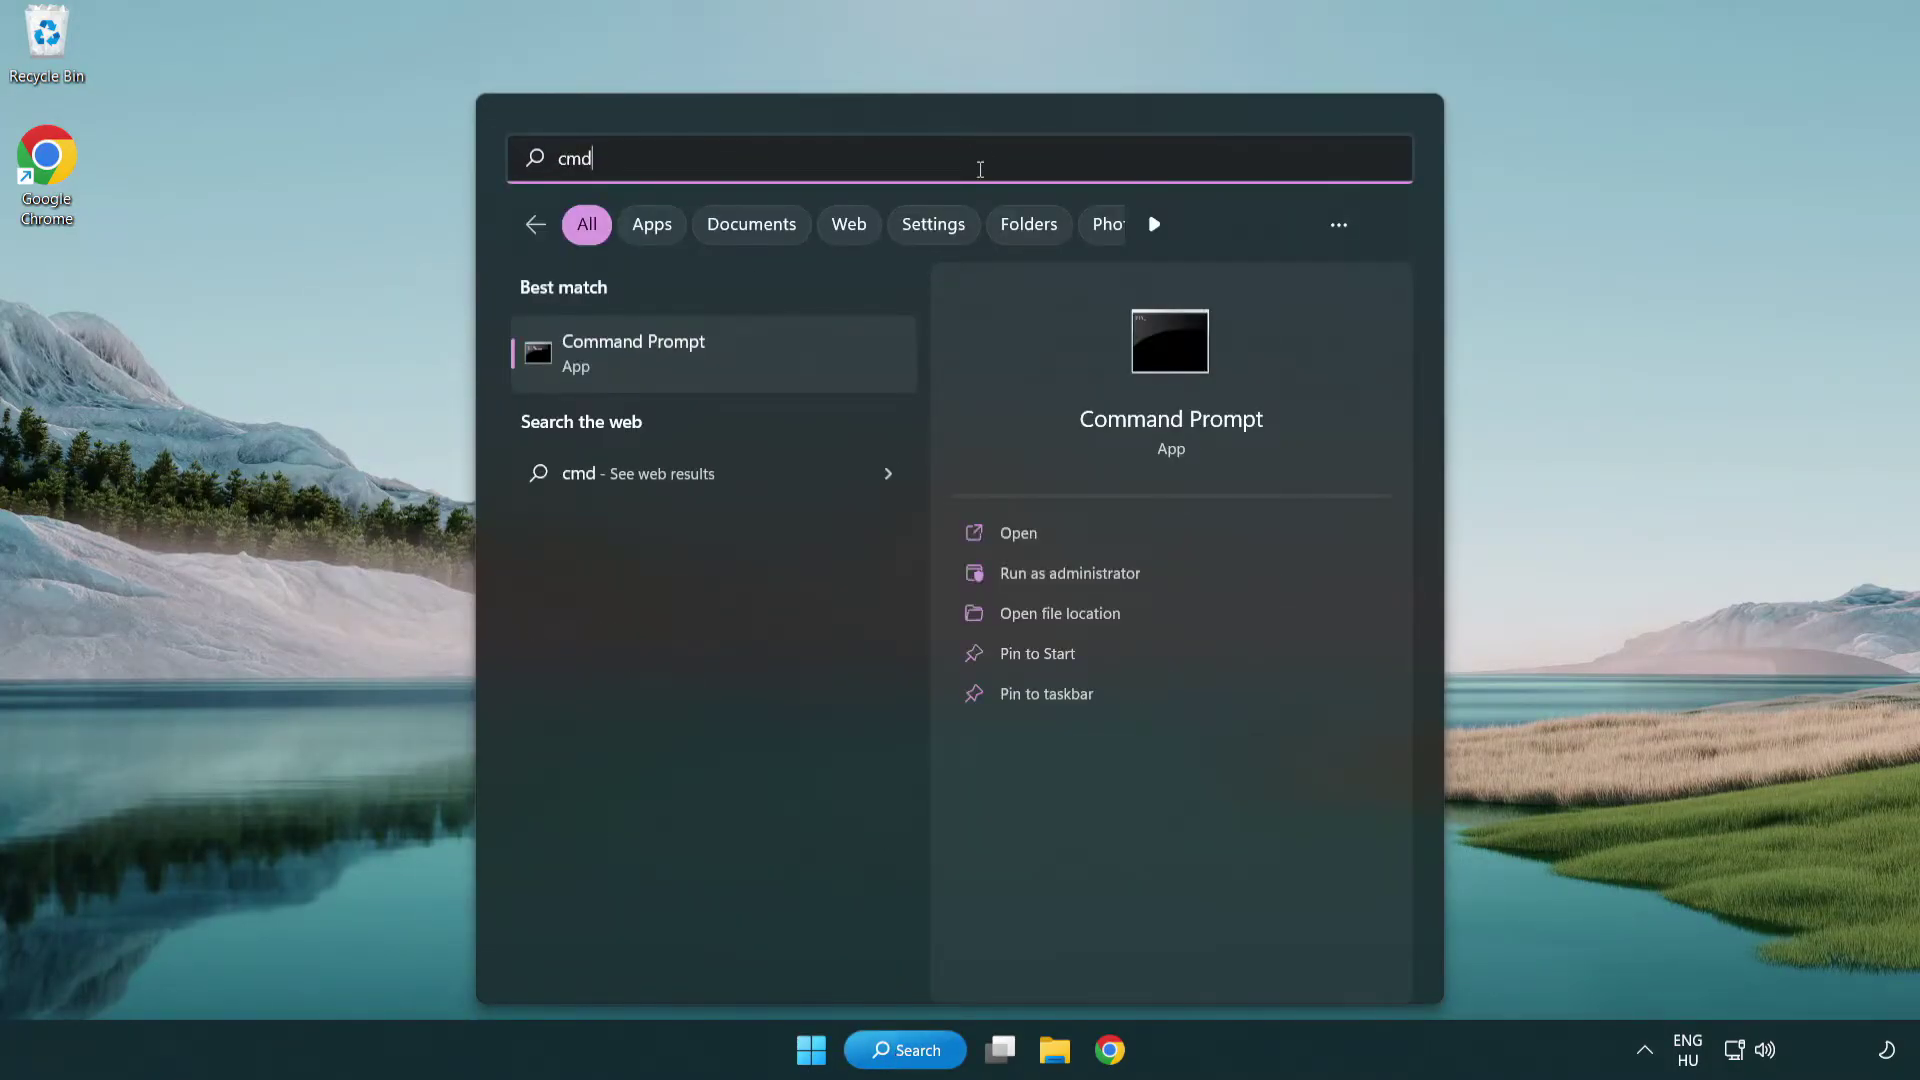
right_click(737, 367)
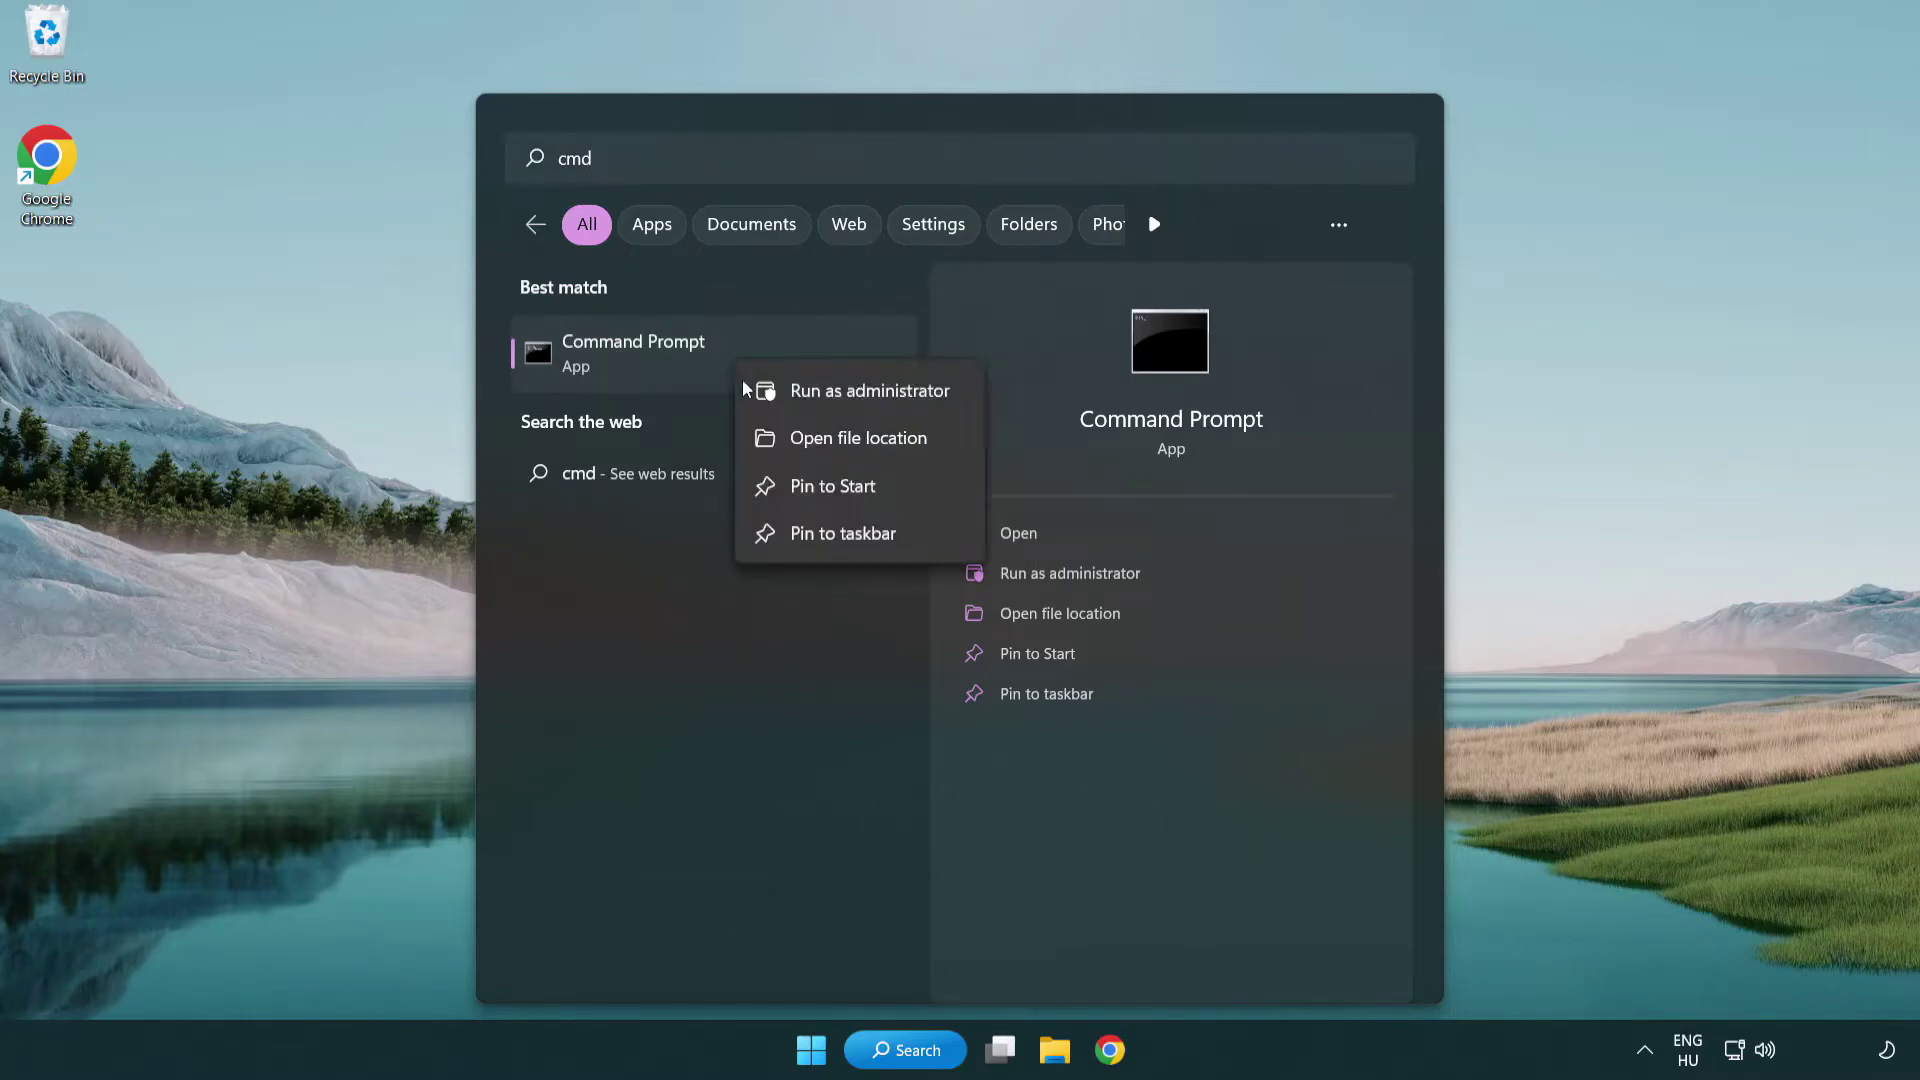
click(866, 399)
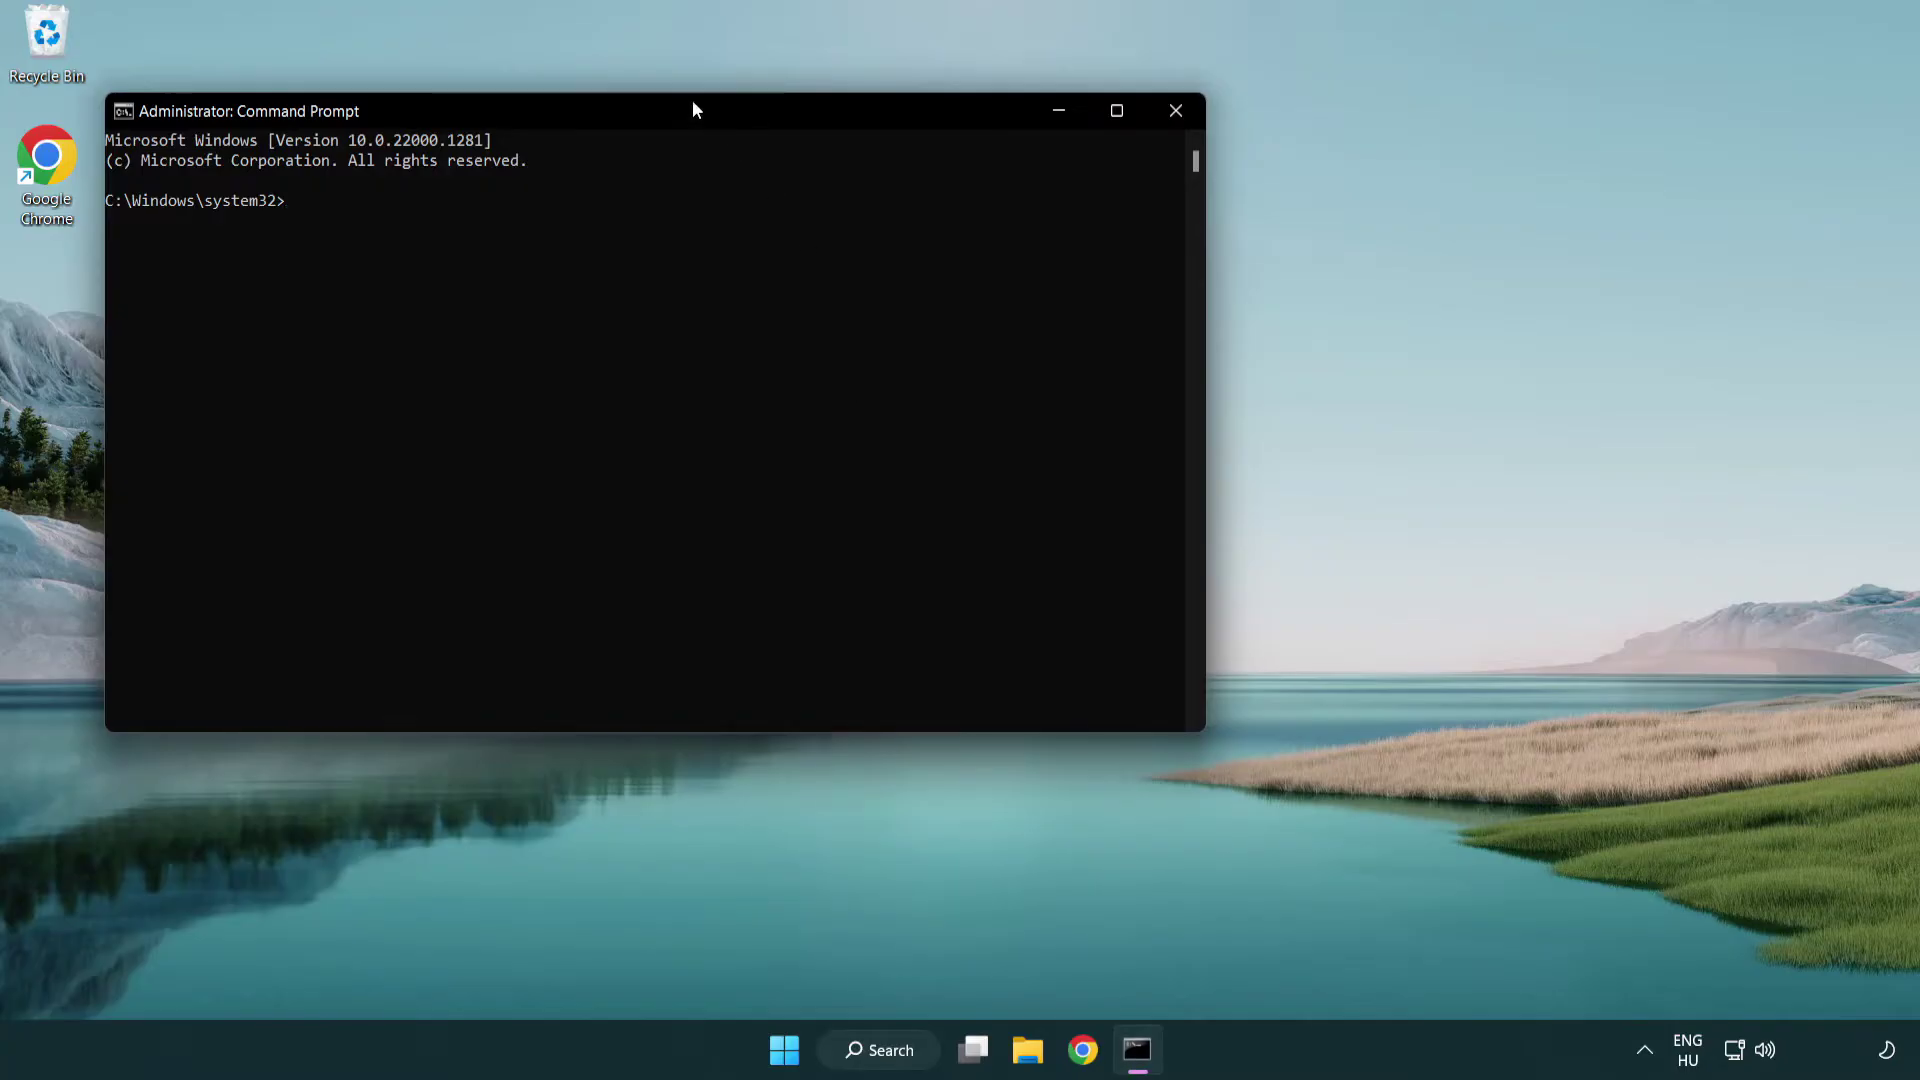
drag(696, 108, 968, 203)
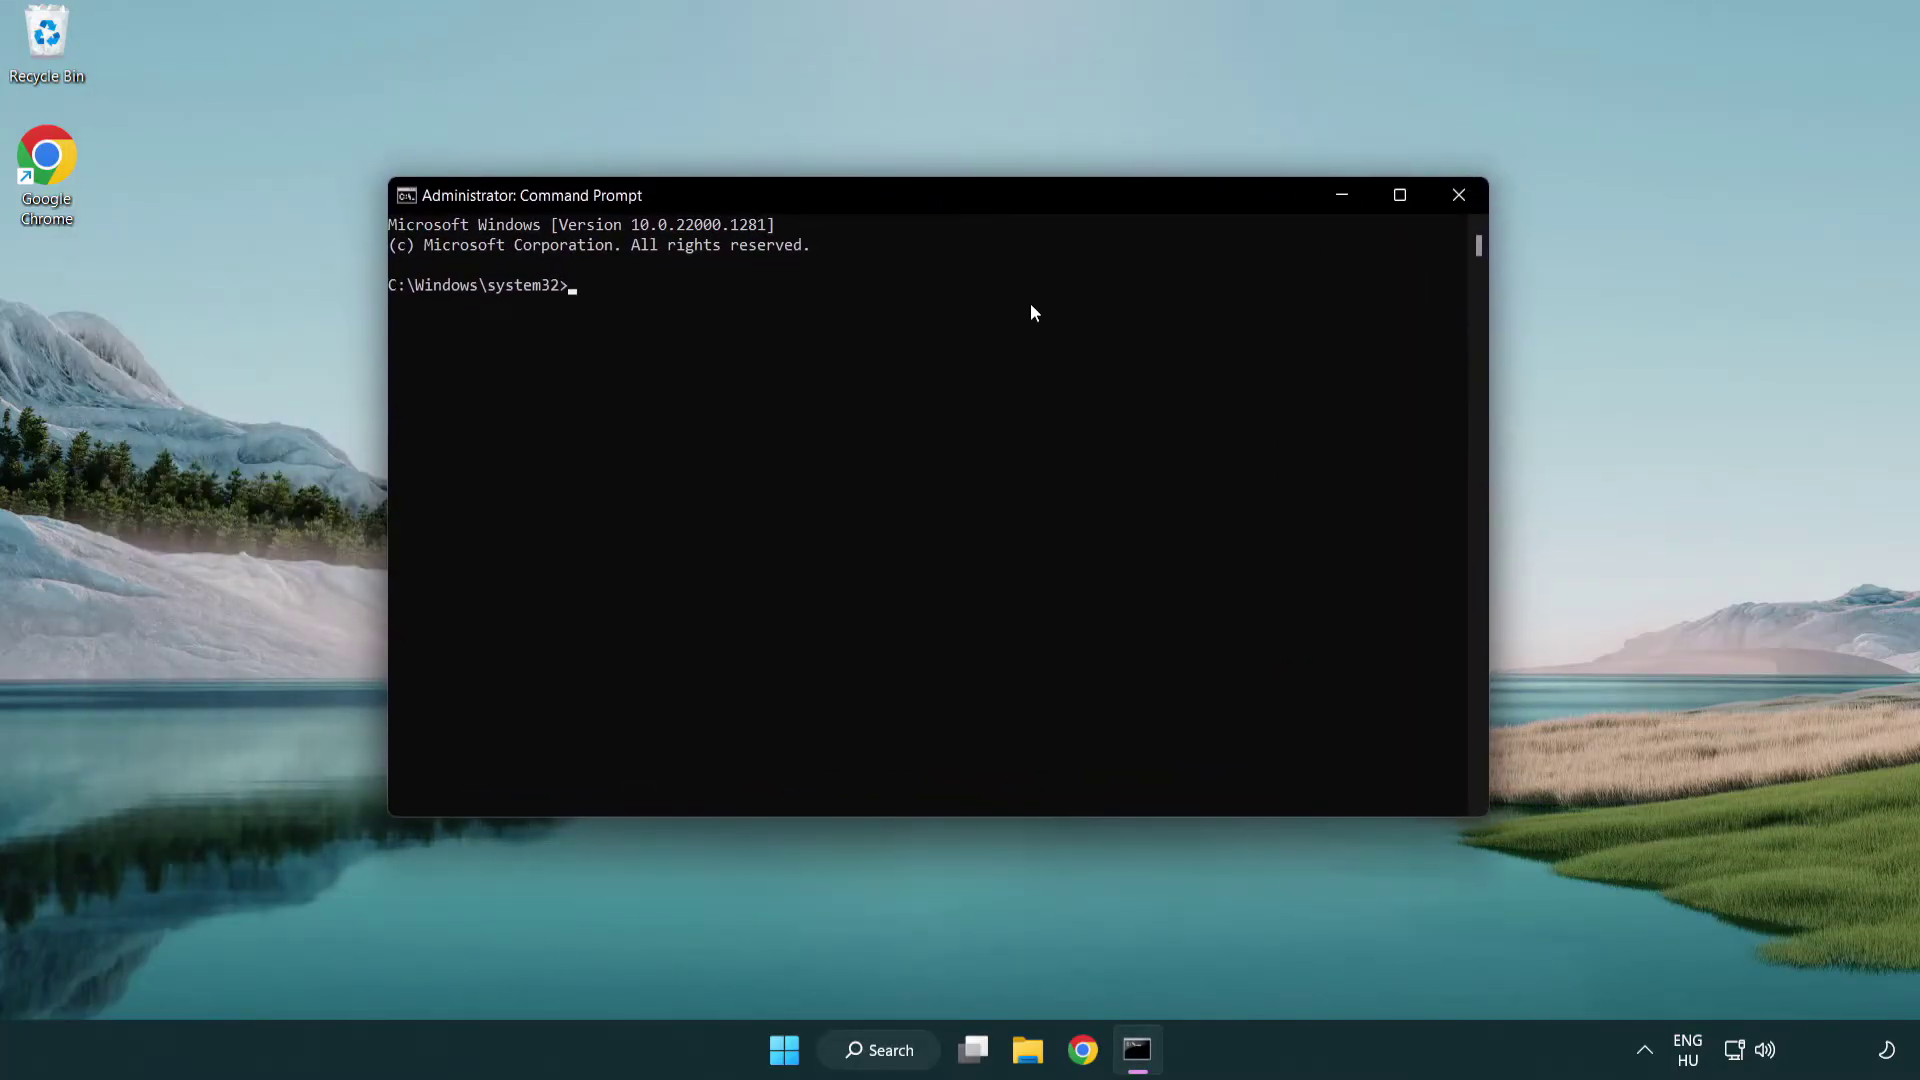
Run sfc /scannow, close Command Prompt after a clean result, and open the Start power options
text(sfc)
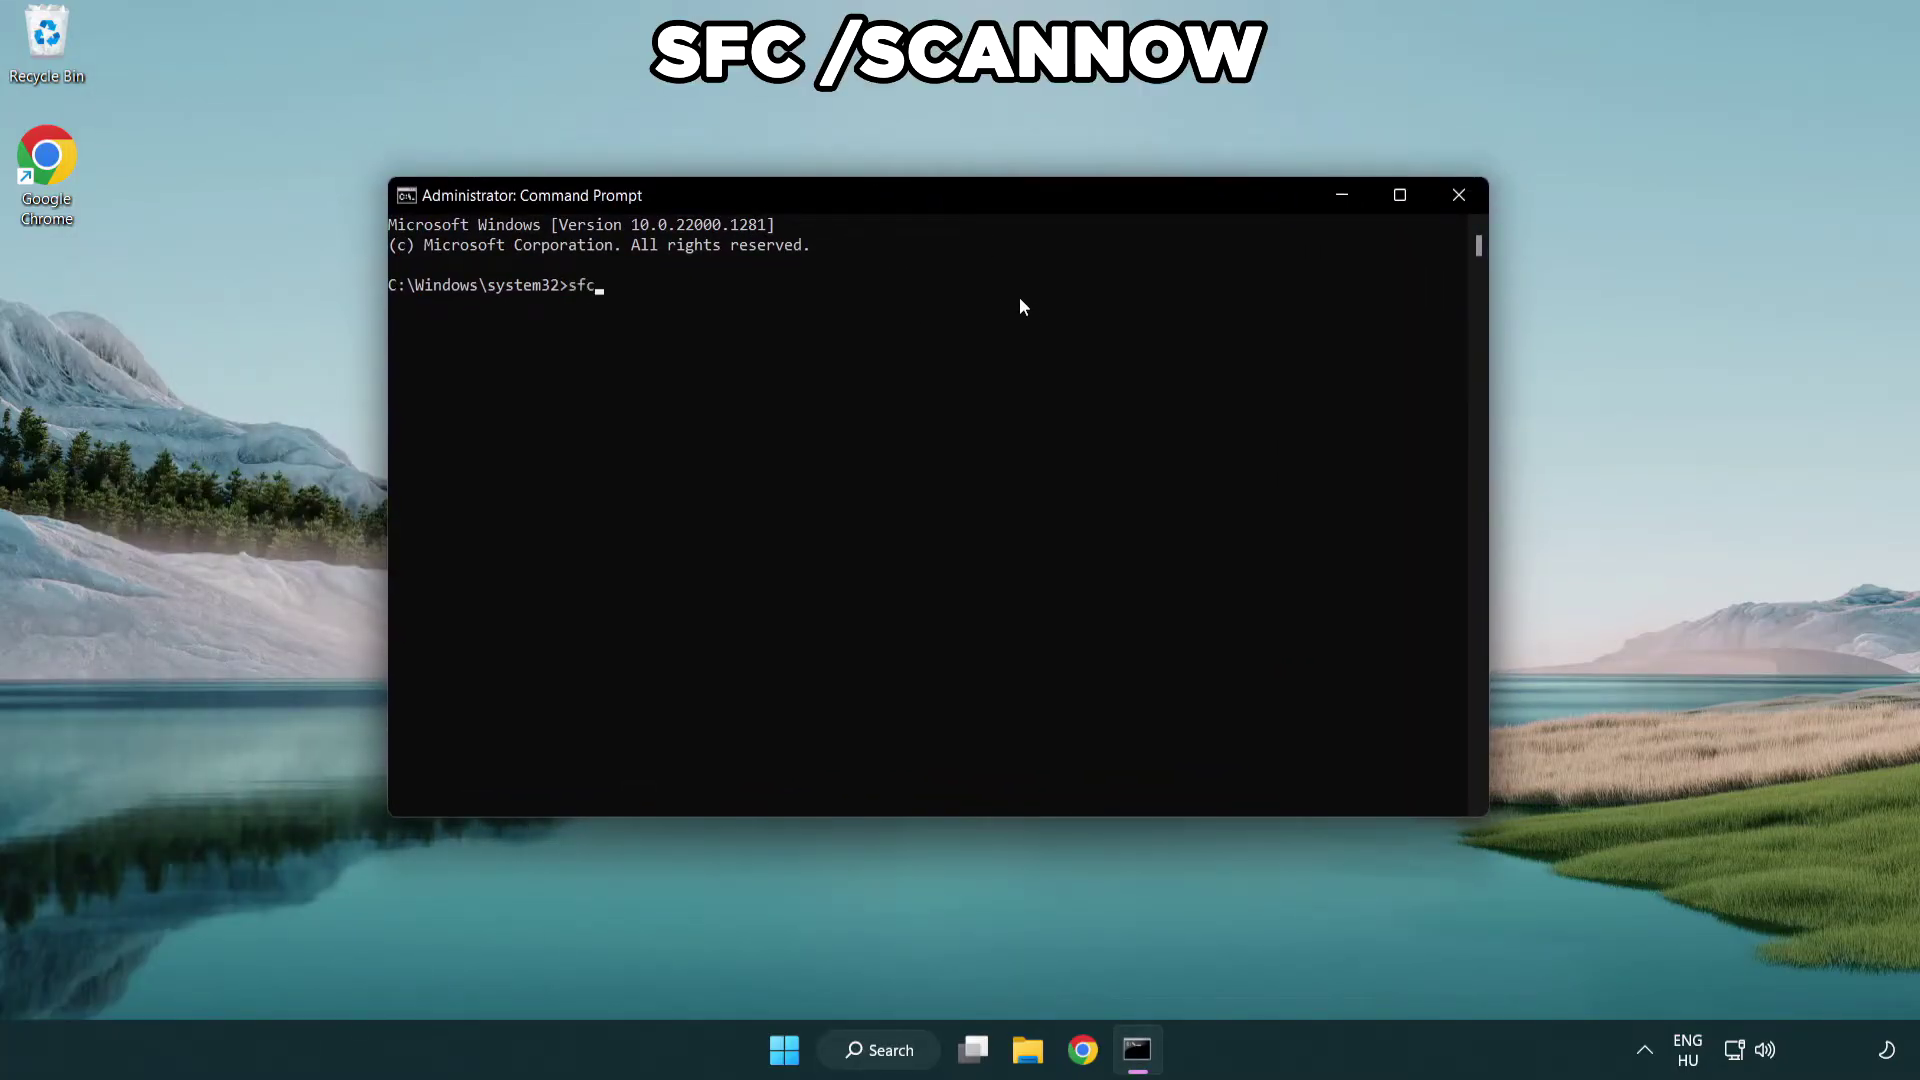
text( /scannow)
key(Return)
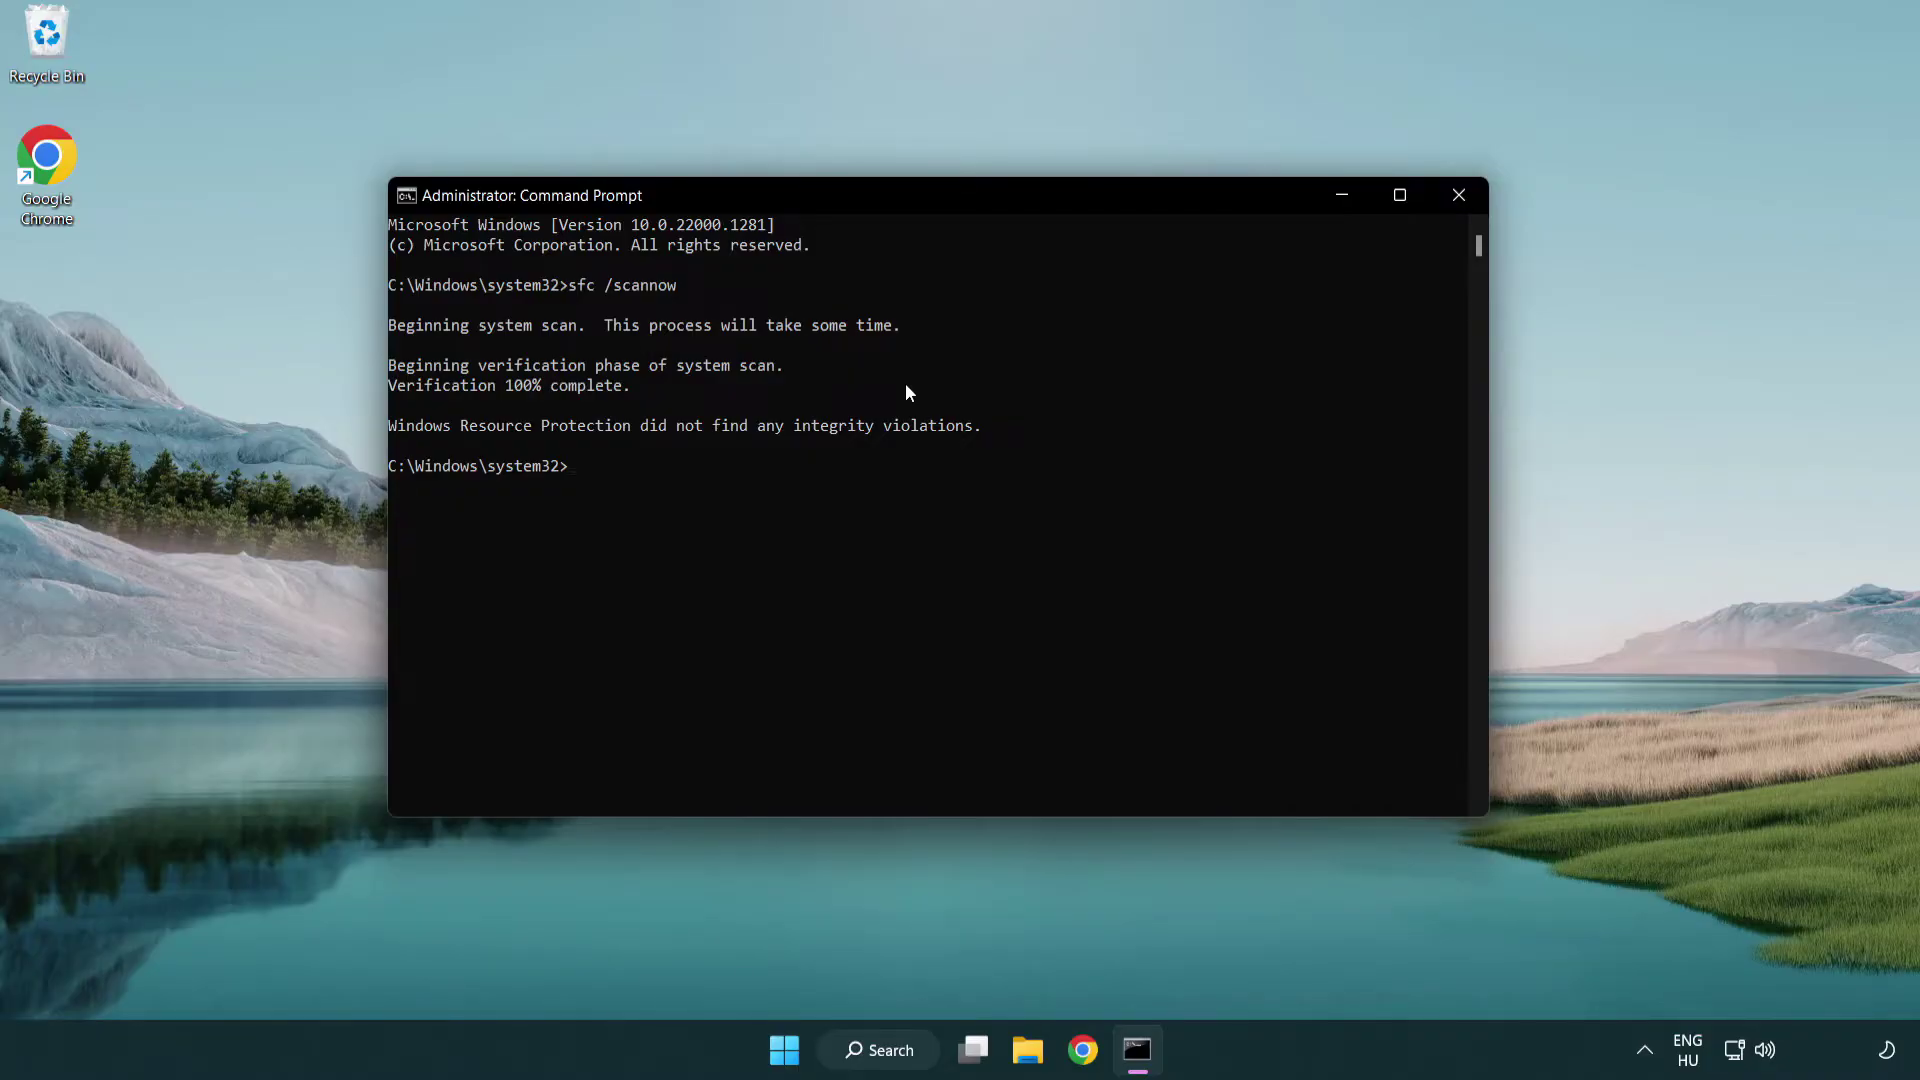
click(1466, 201)
key(super)
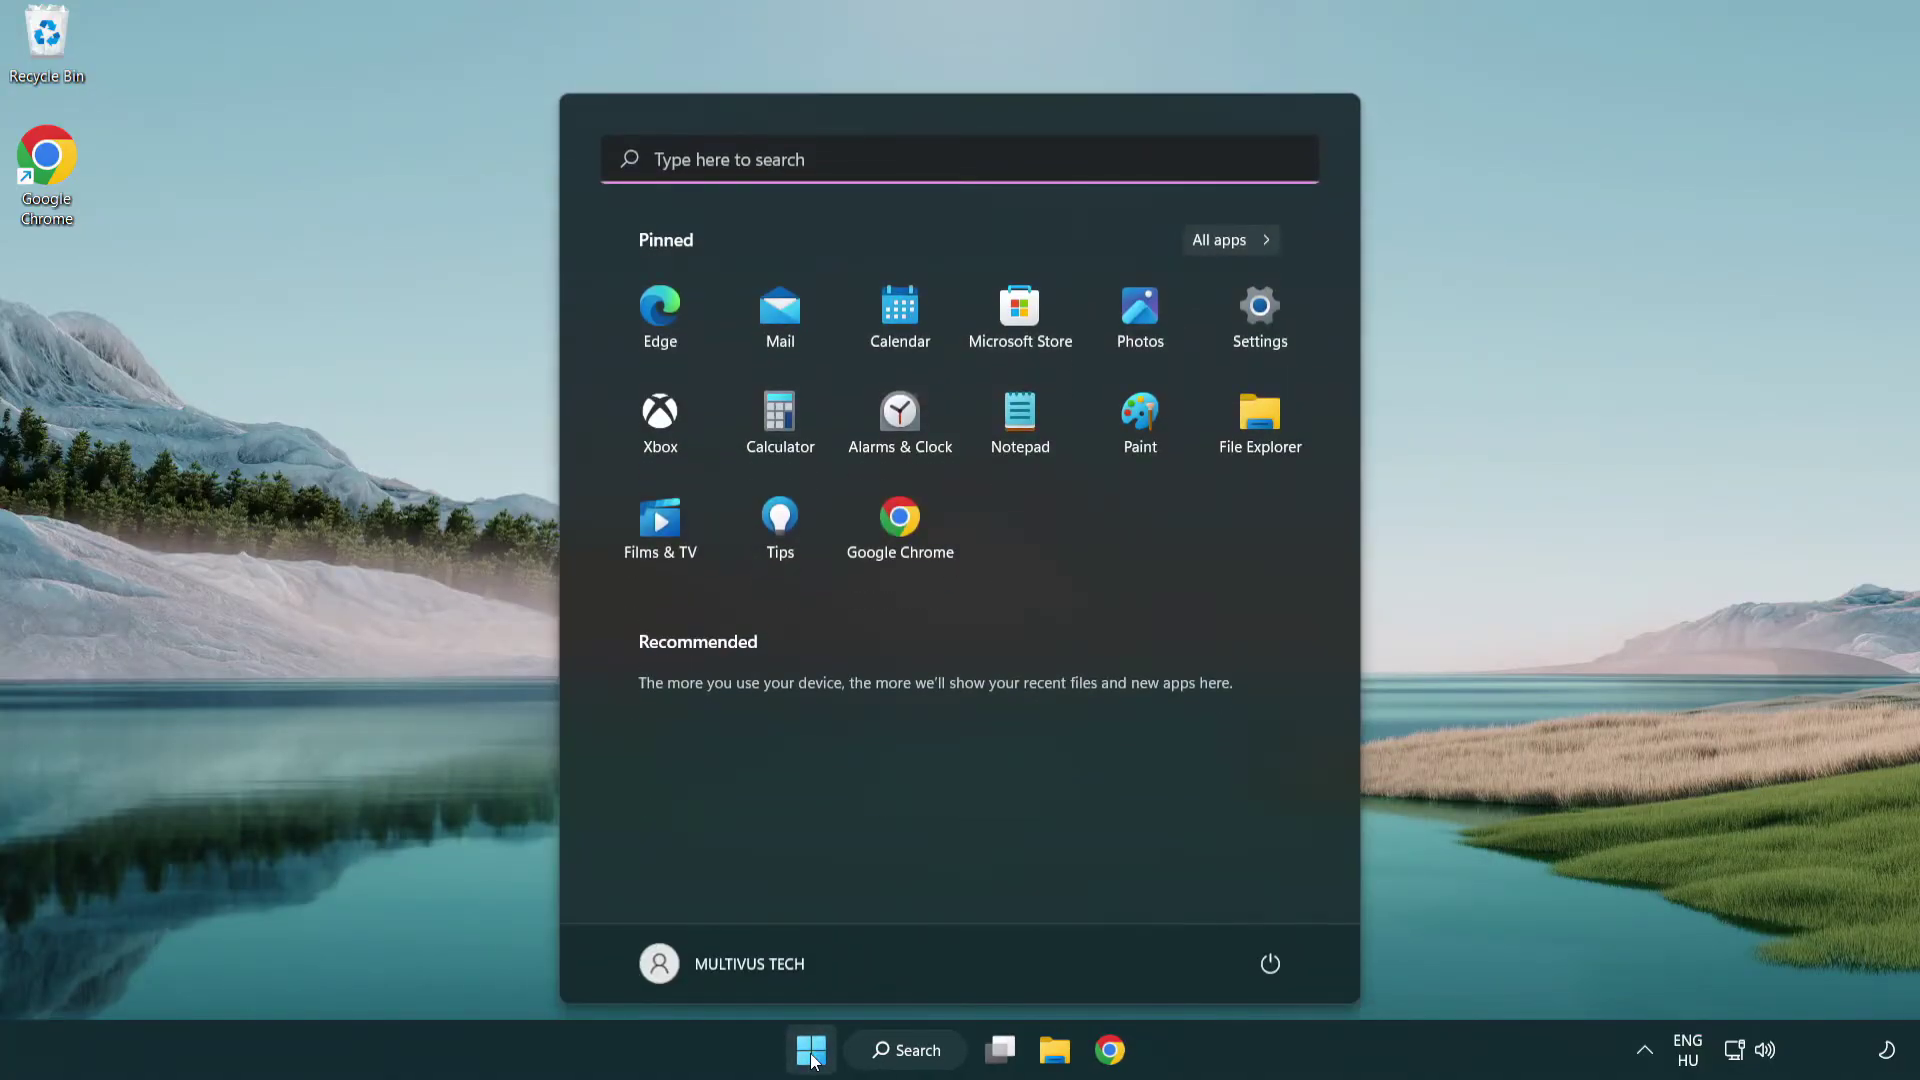
click(1272, 962)
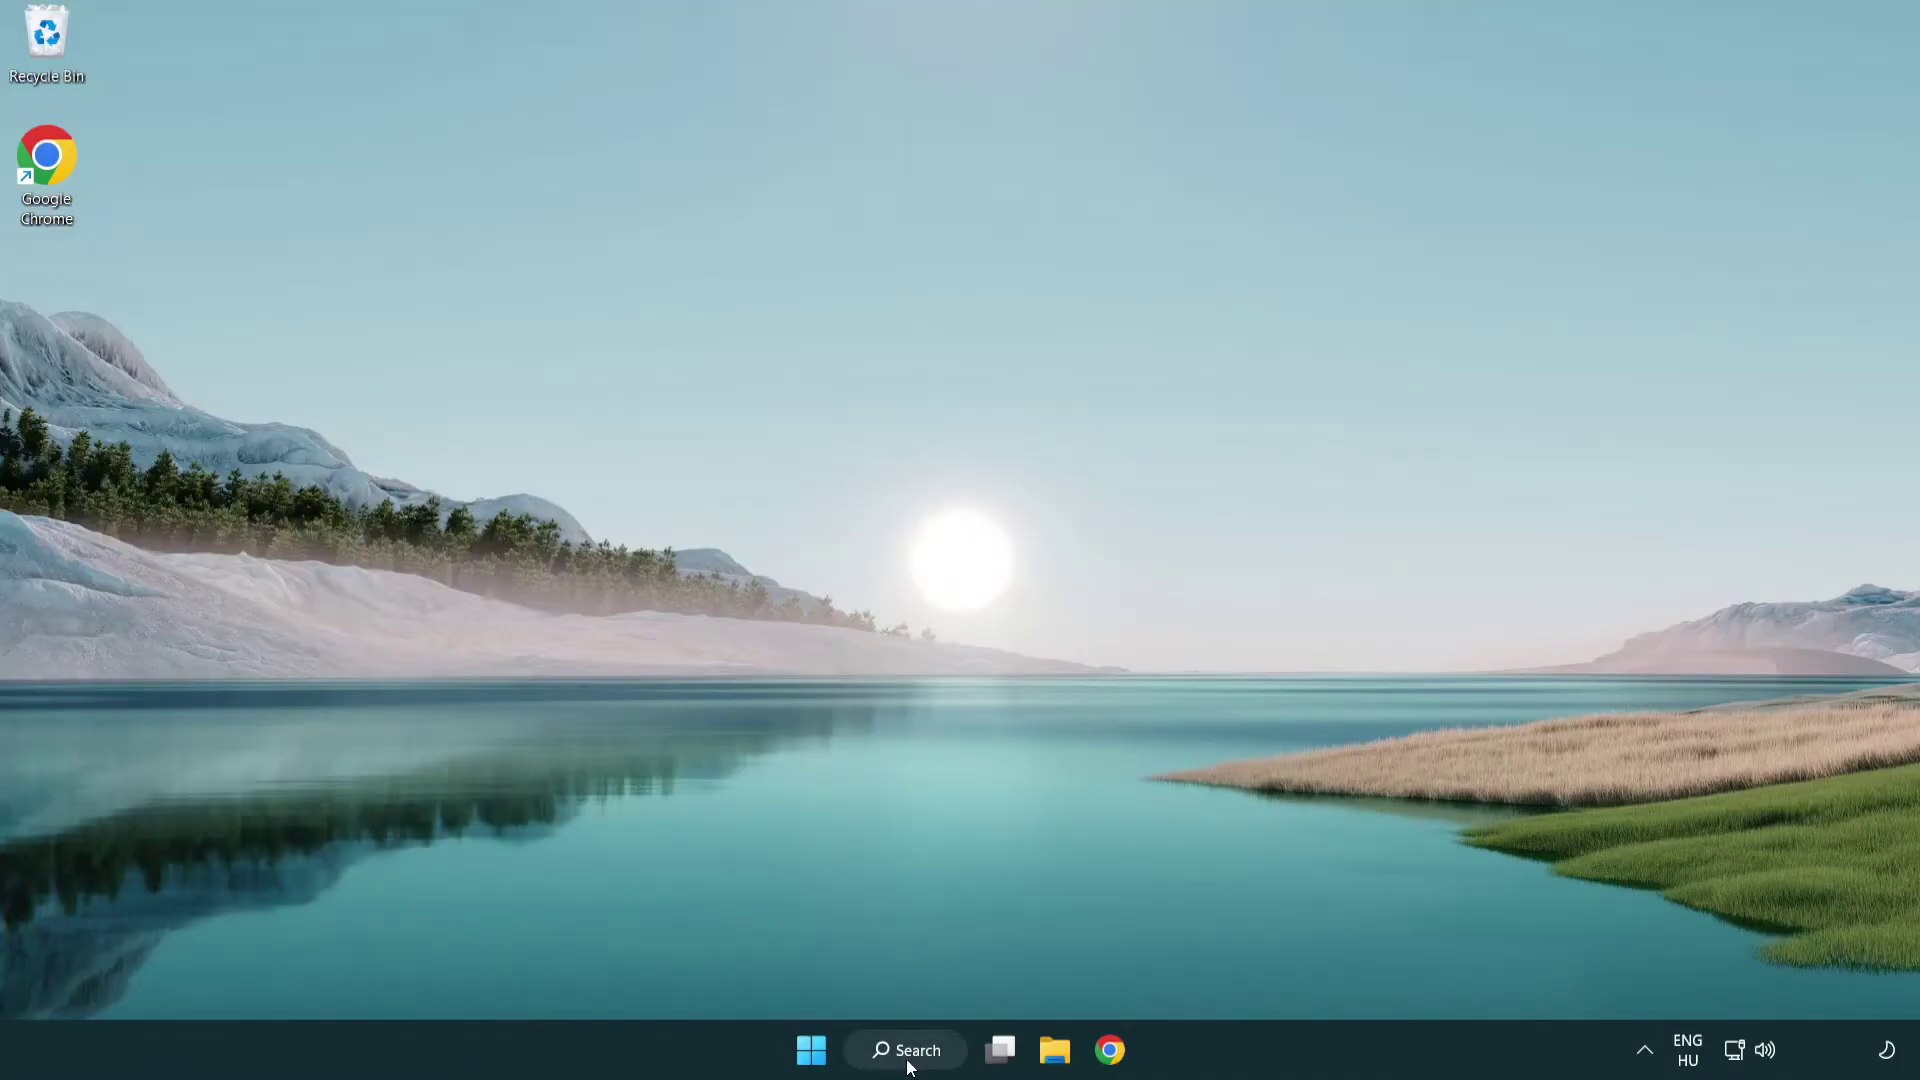
Search 'security' and launch the Windows Security app from Best match
click(909, 1066)
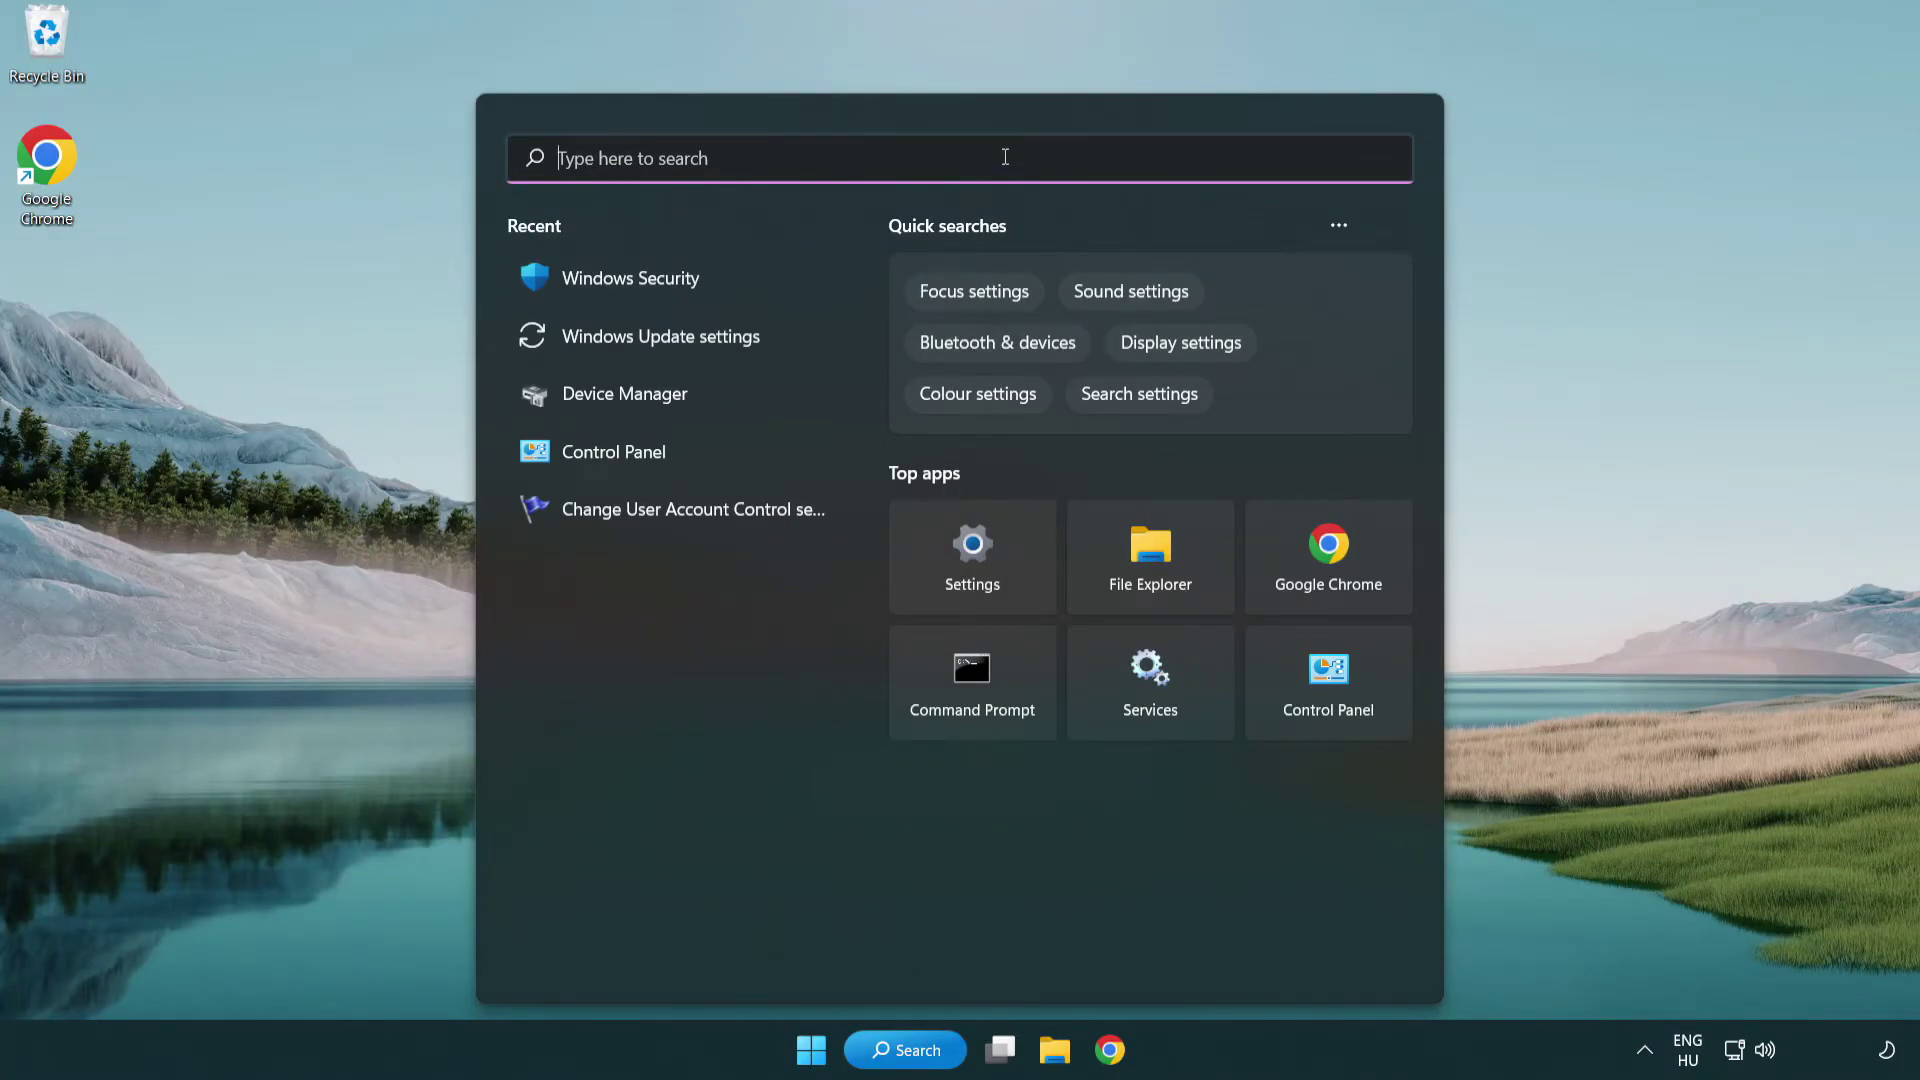
text(secur)
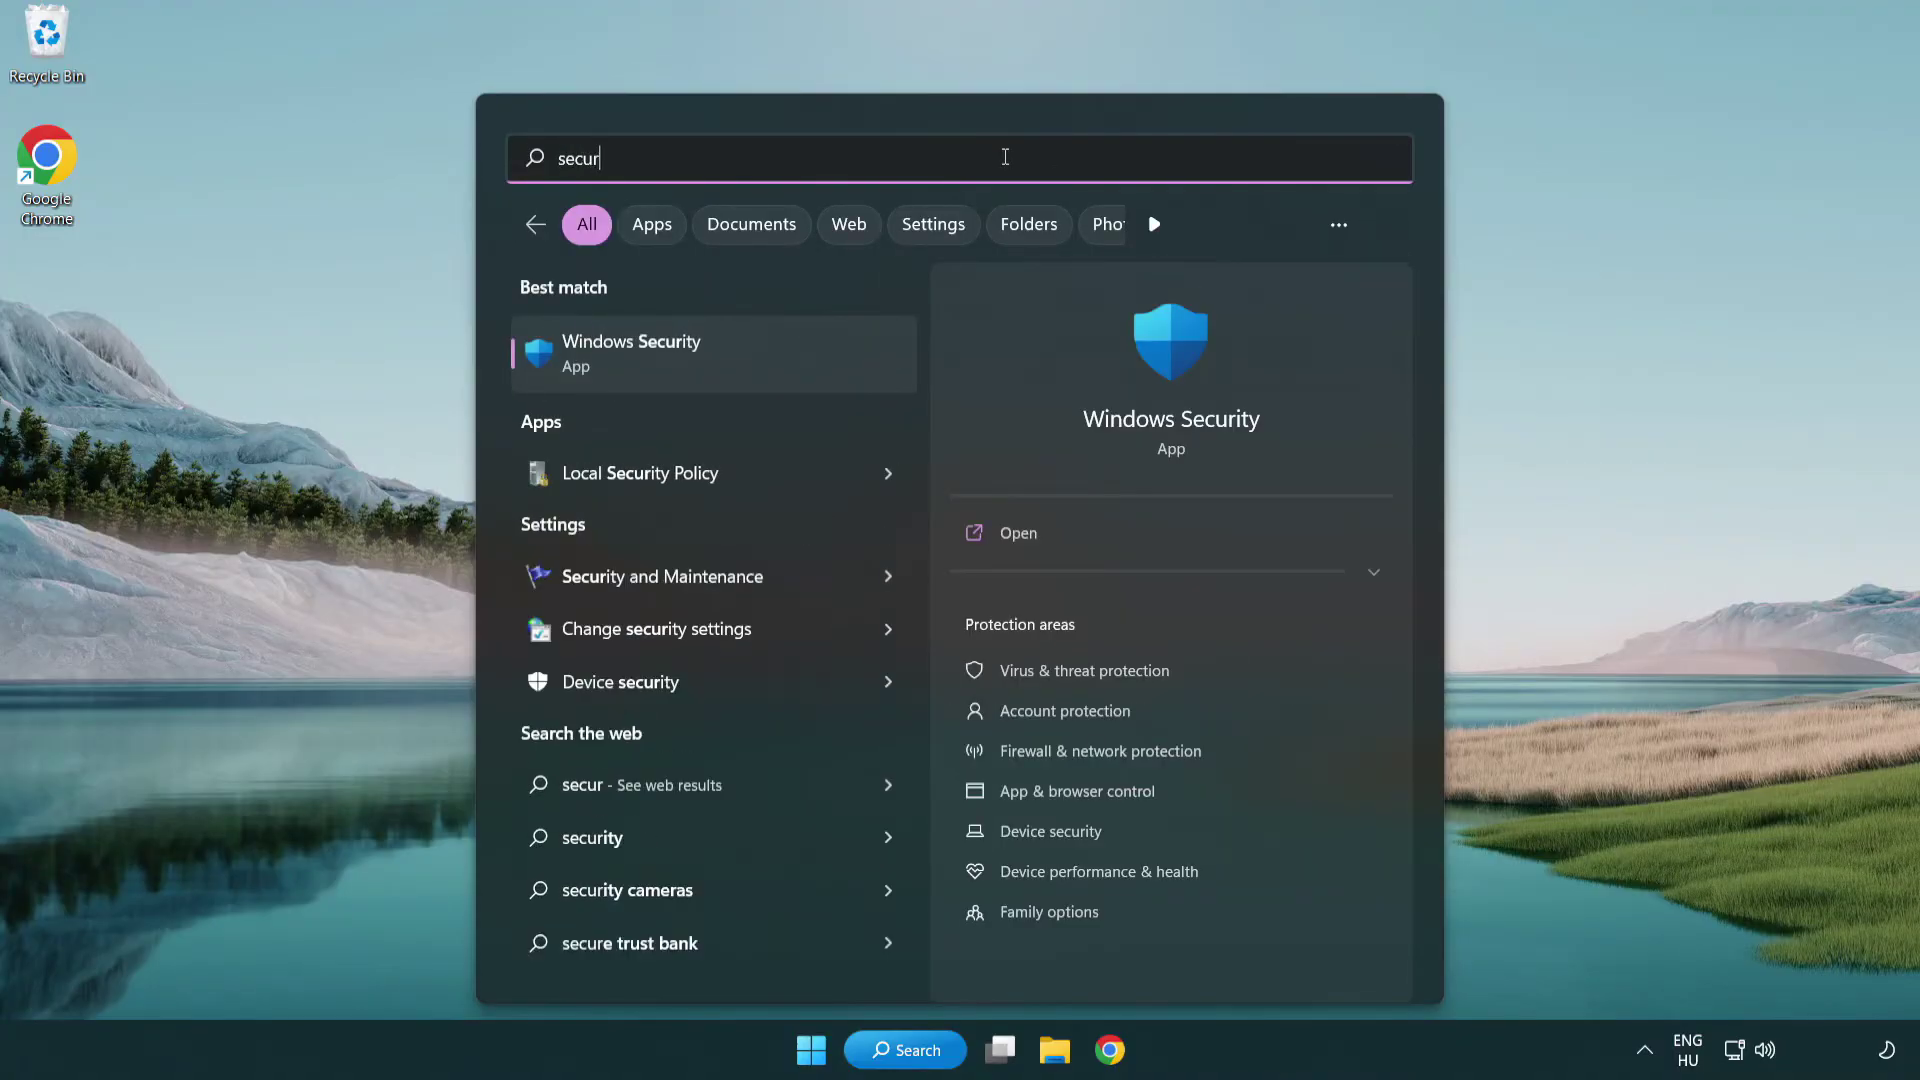
text(it)
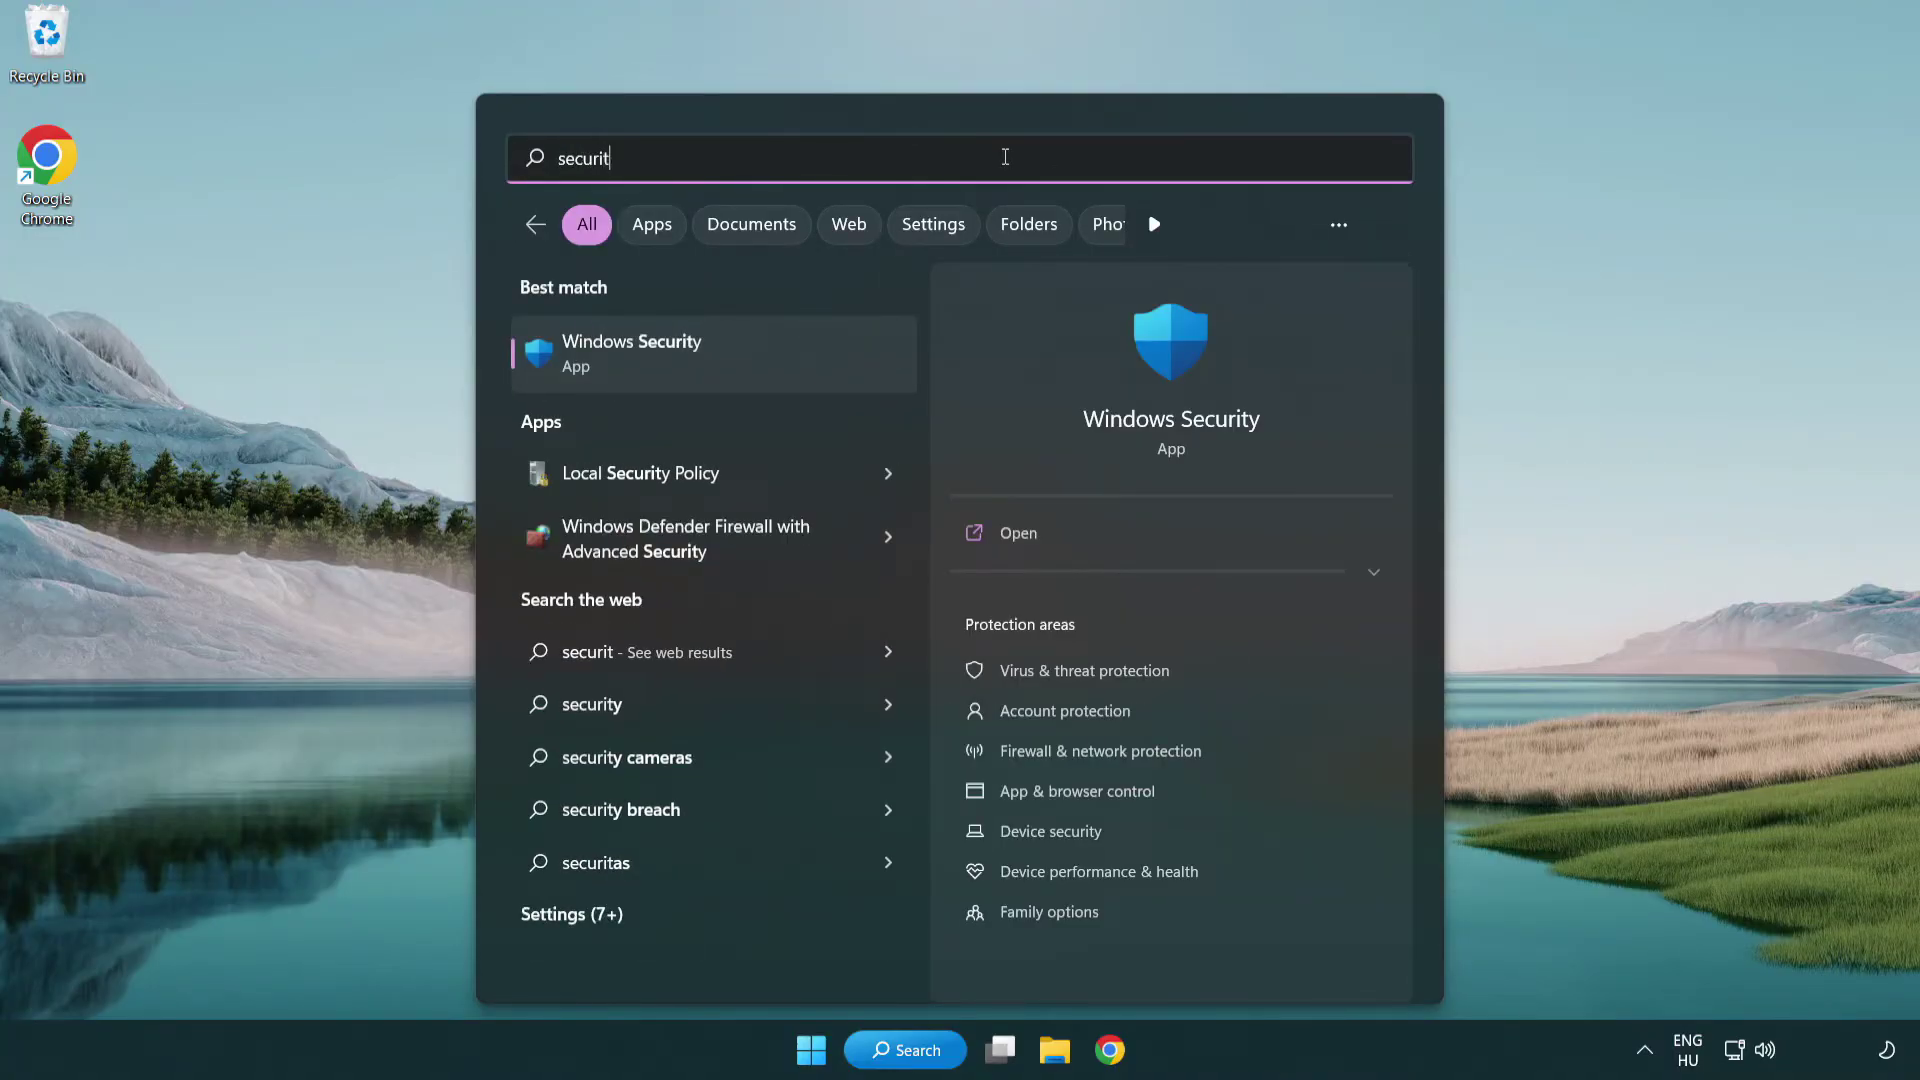
text(y)
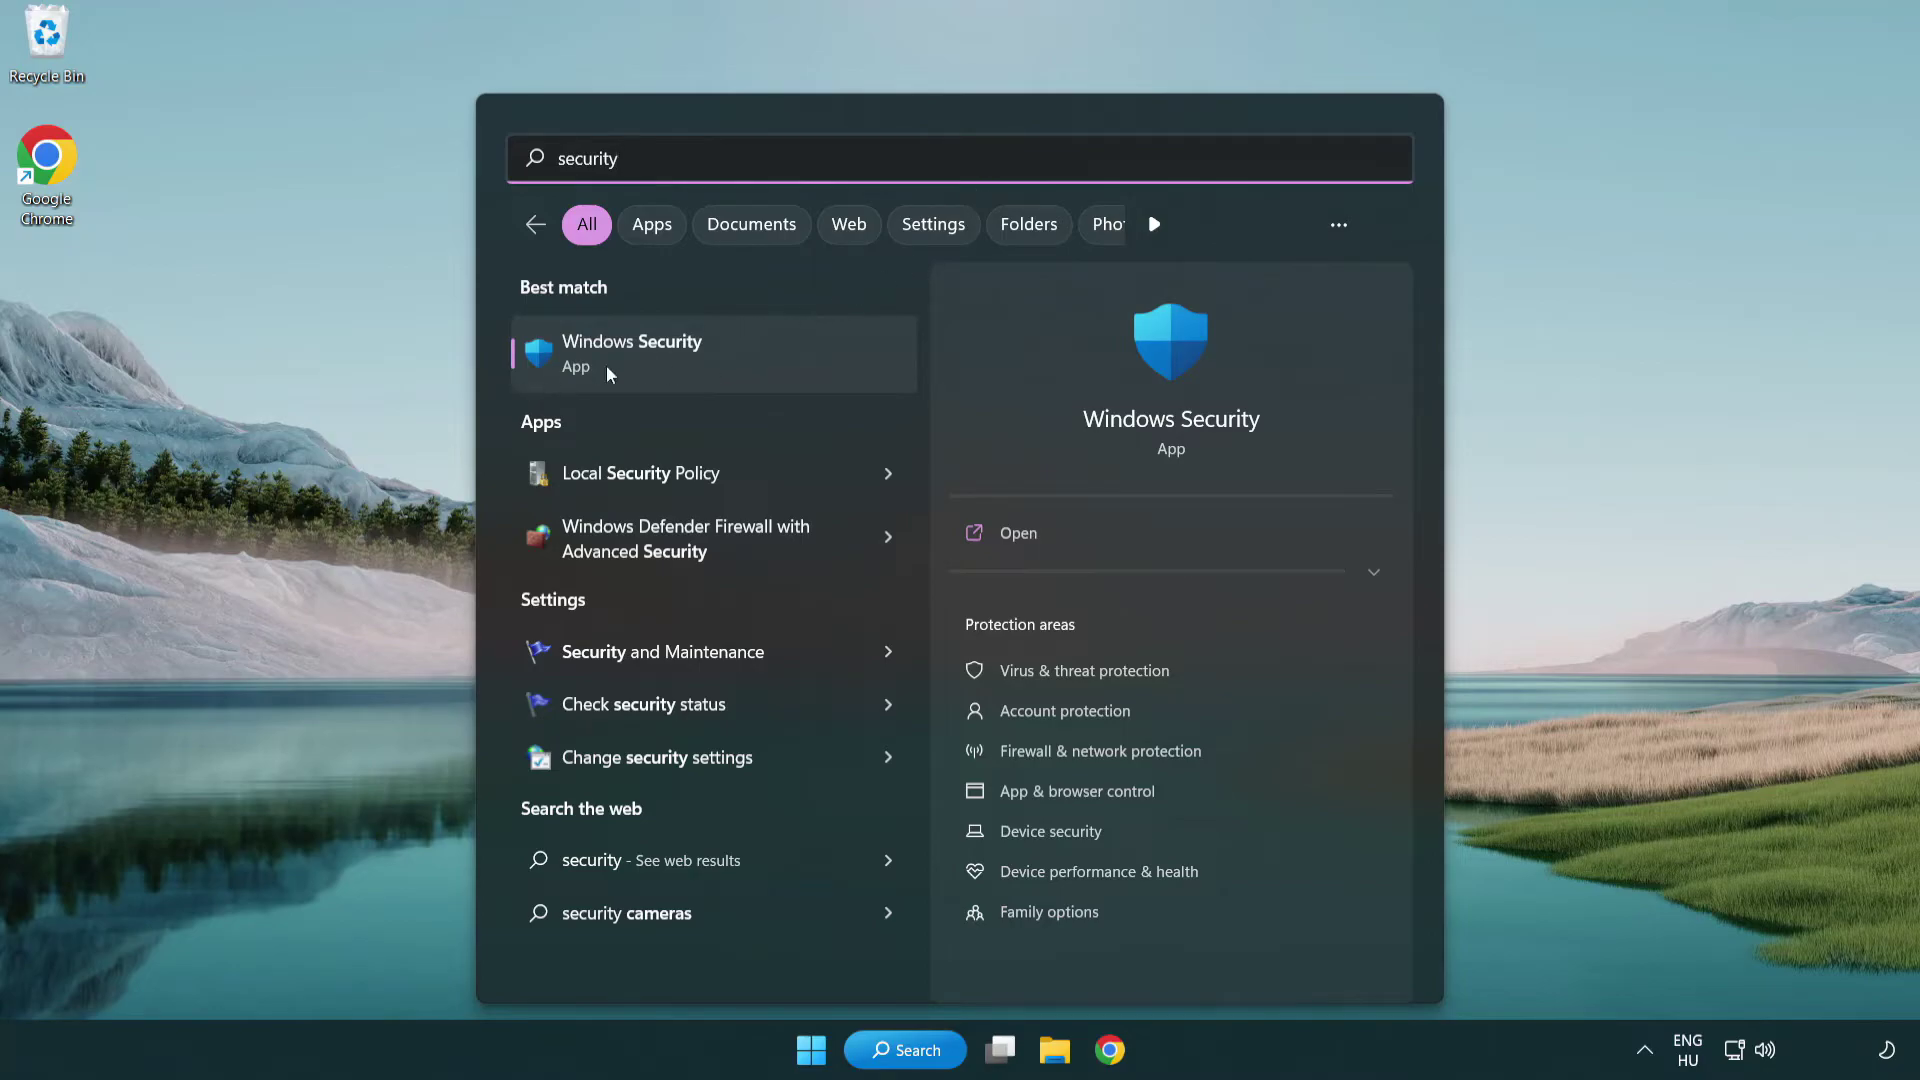
click(786, 370)
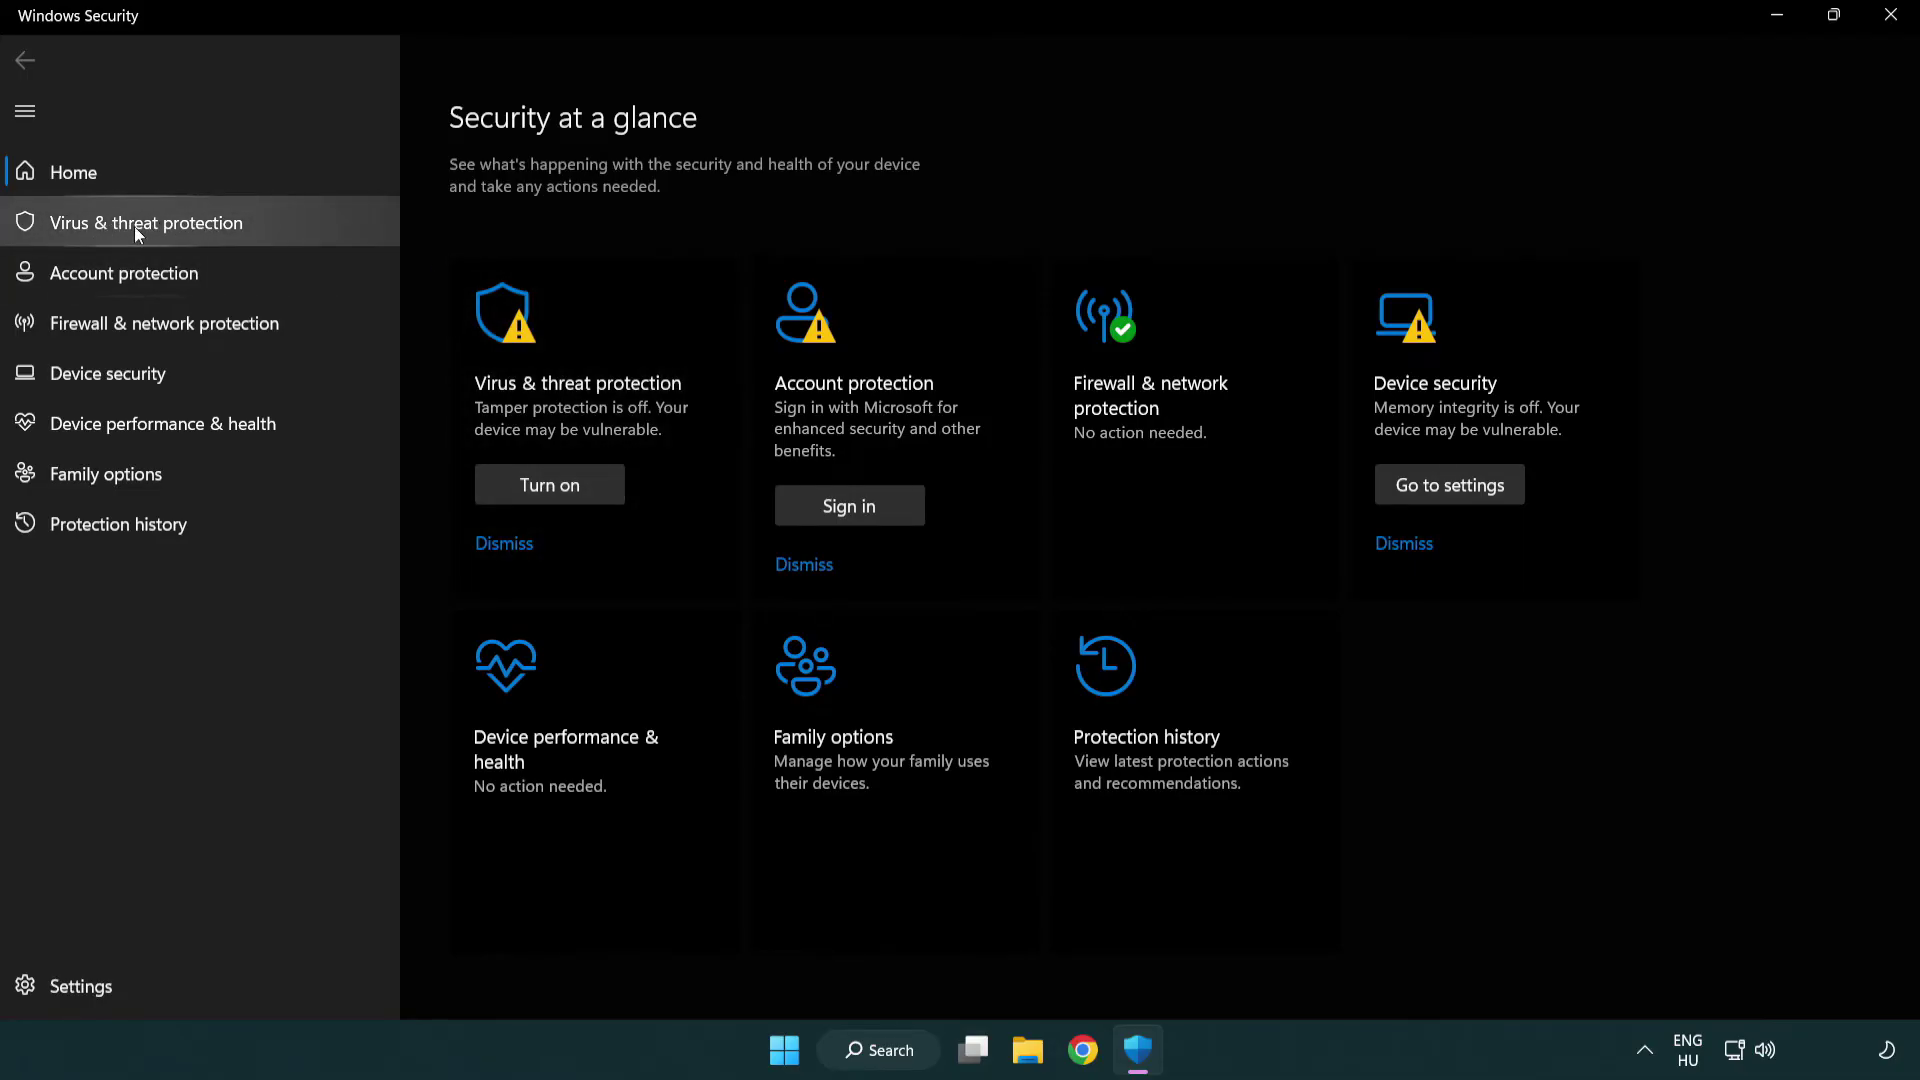
Go through Virus & threat protection and Manage settings to Add or remove exclusions
click(290, 228)
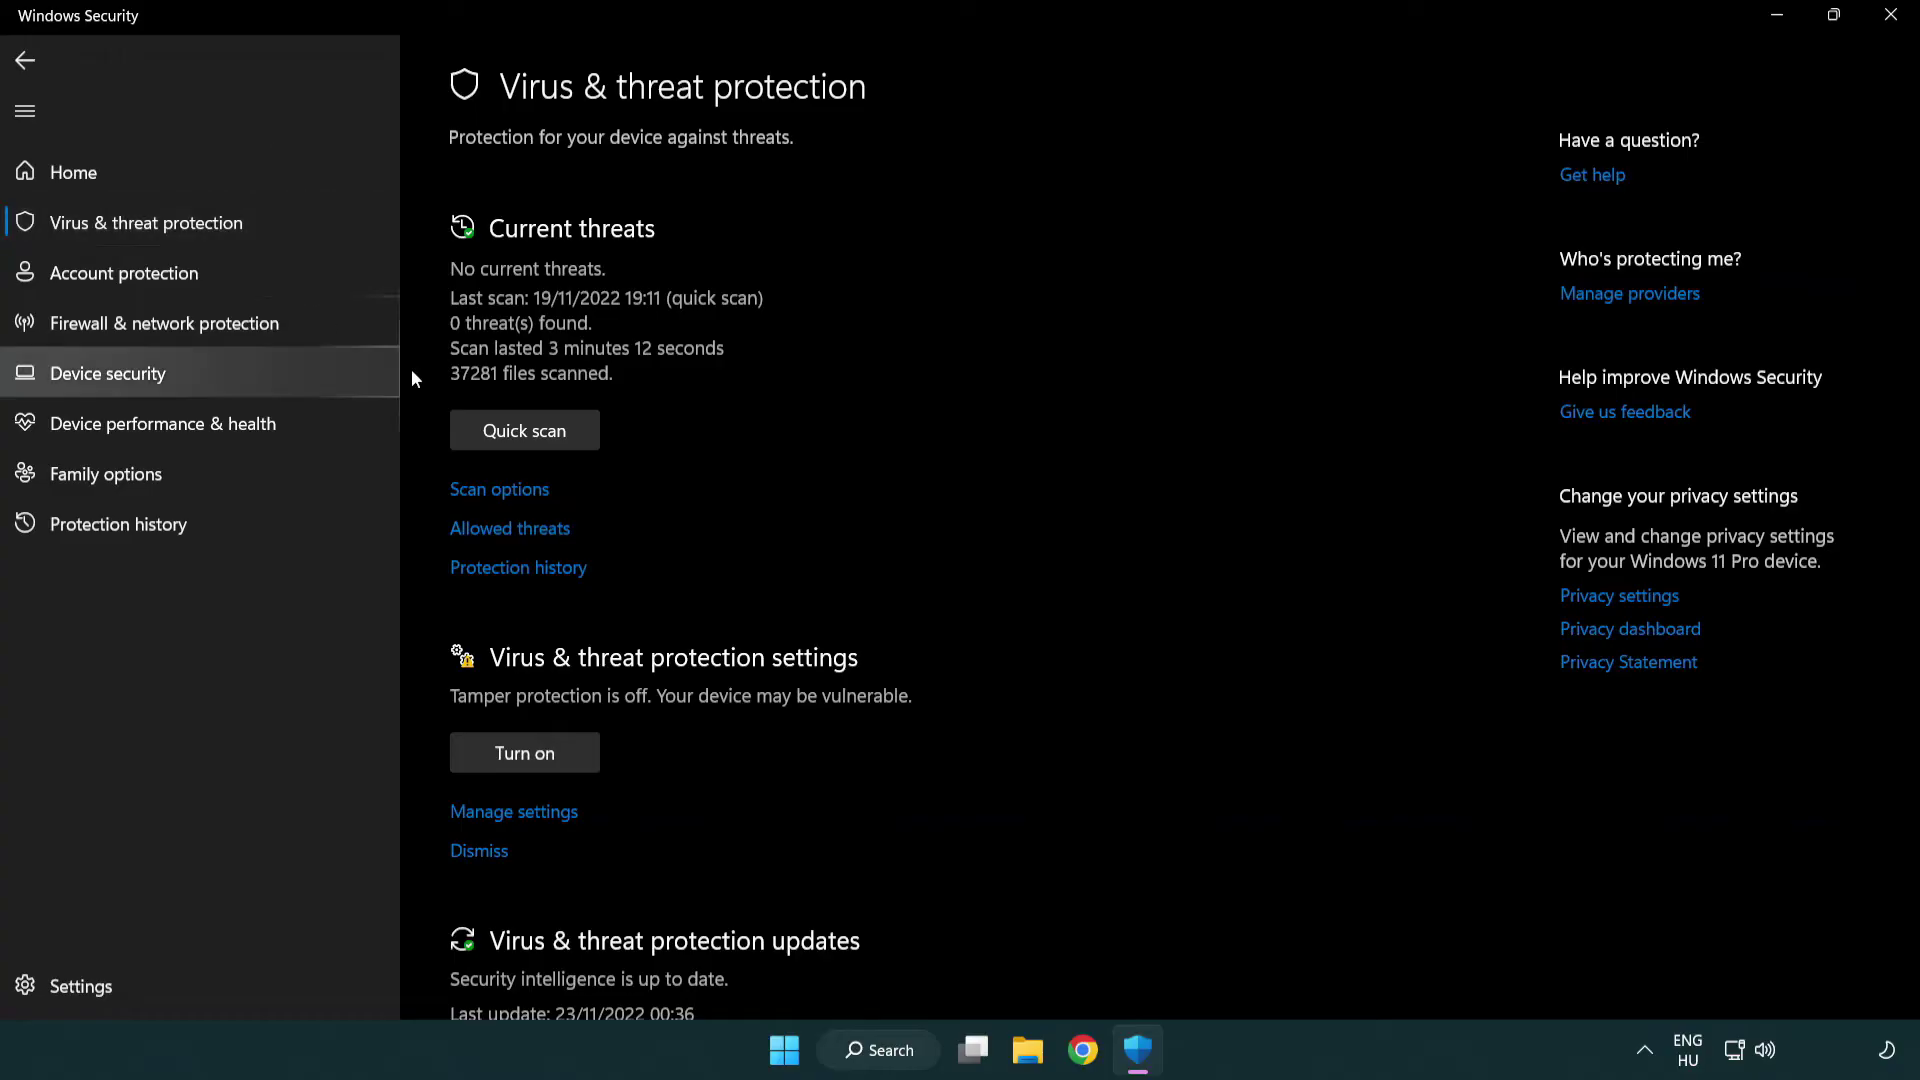
scroll(500, 410, down, 2)
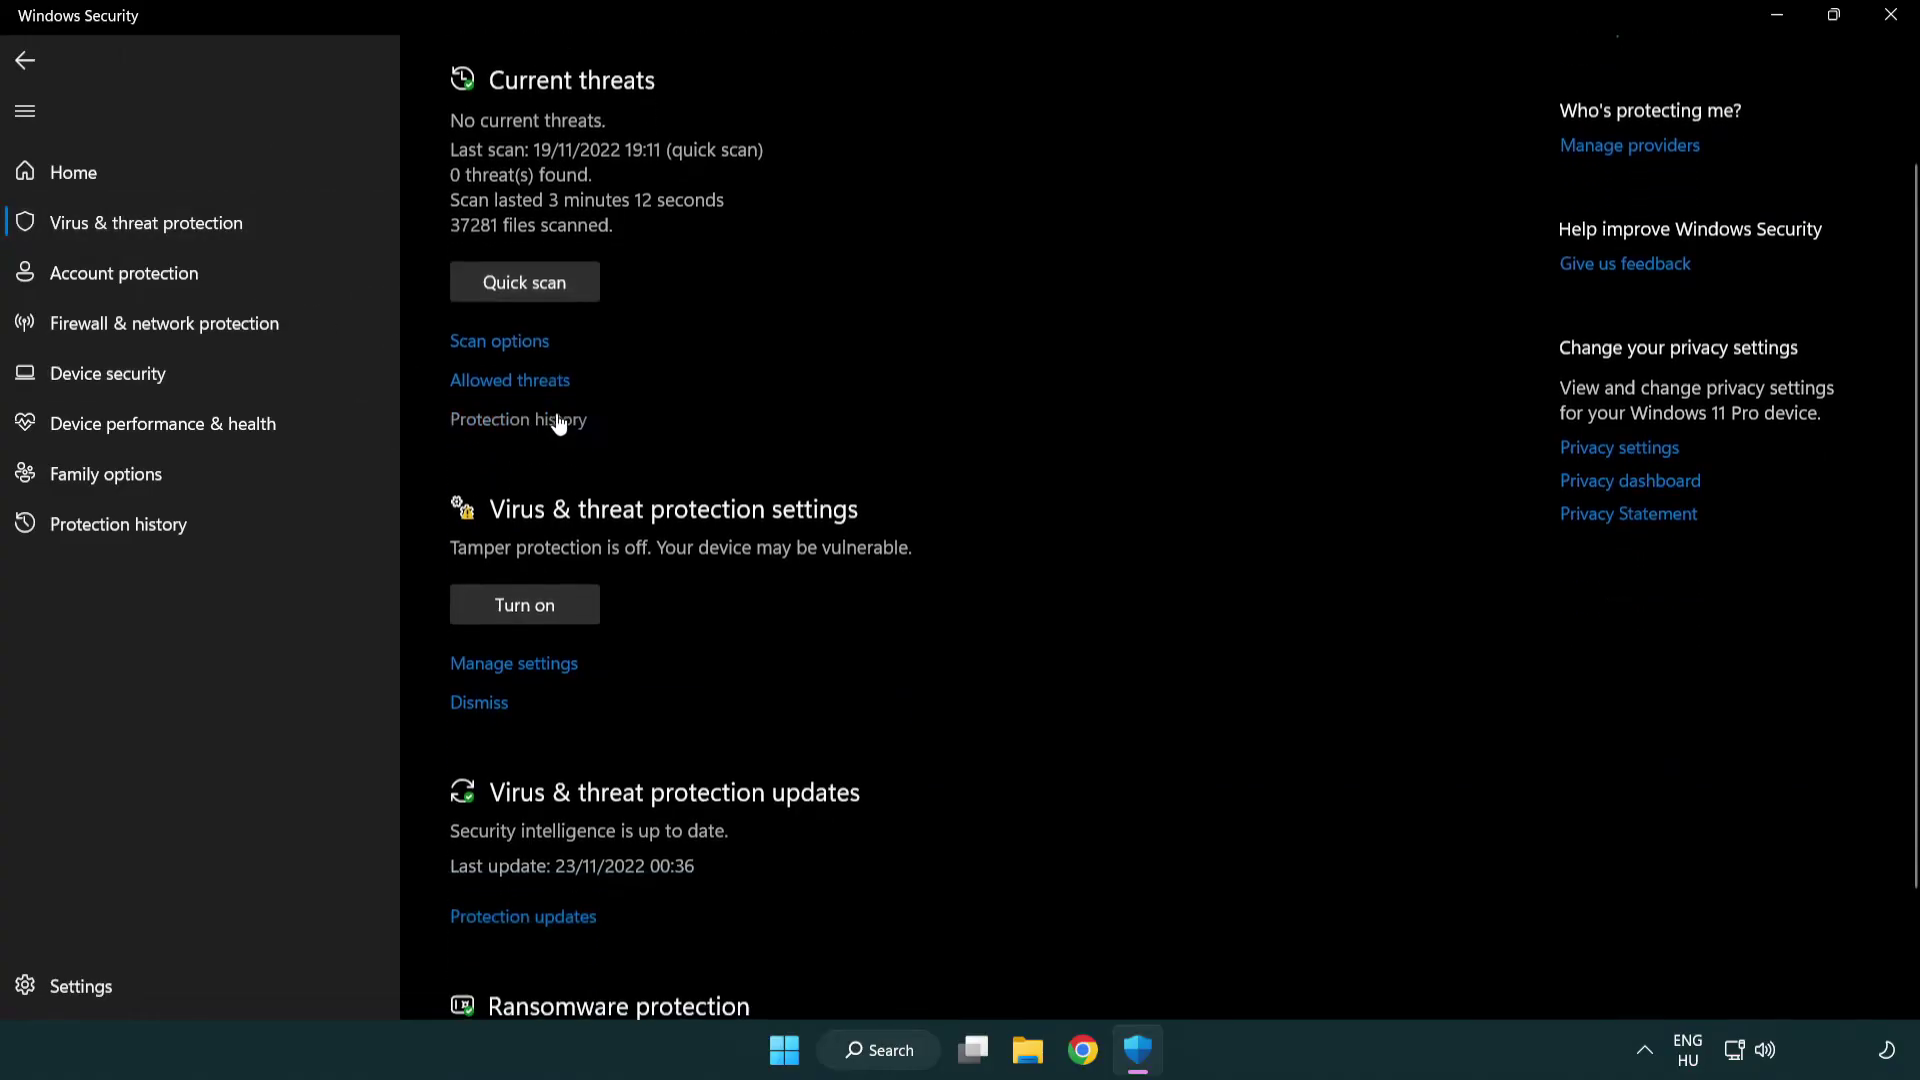
click(510, 665)
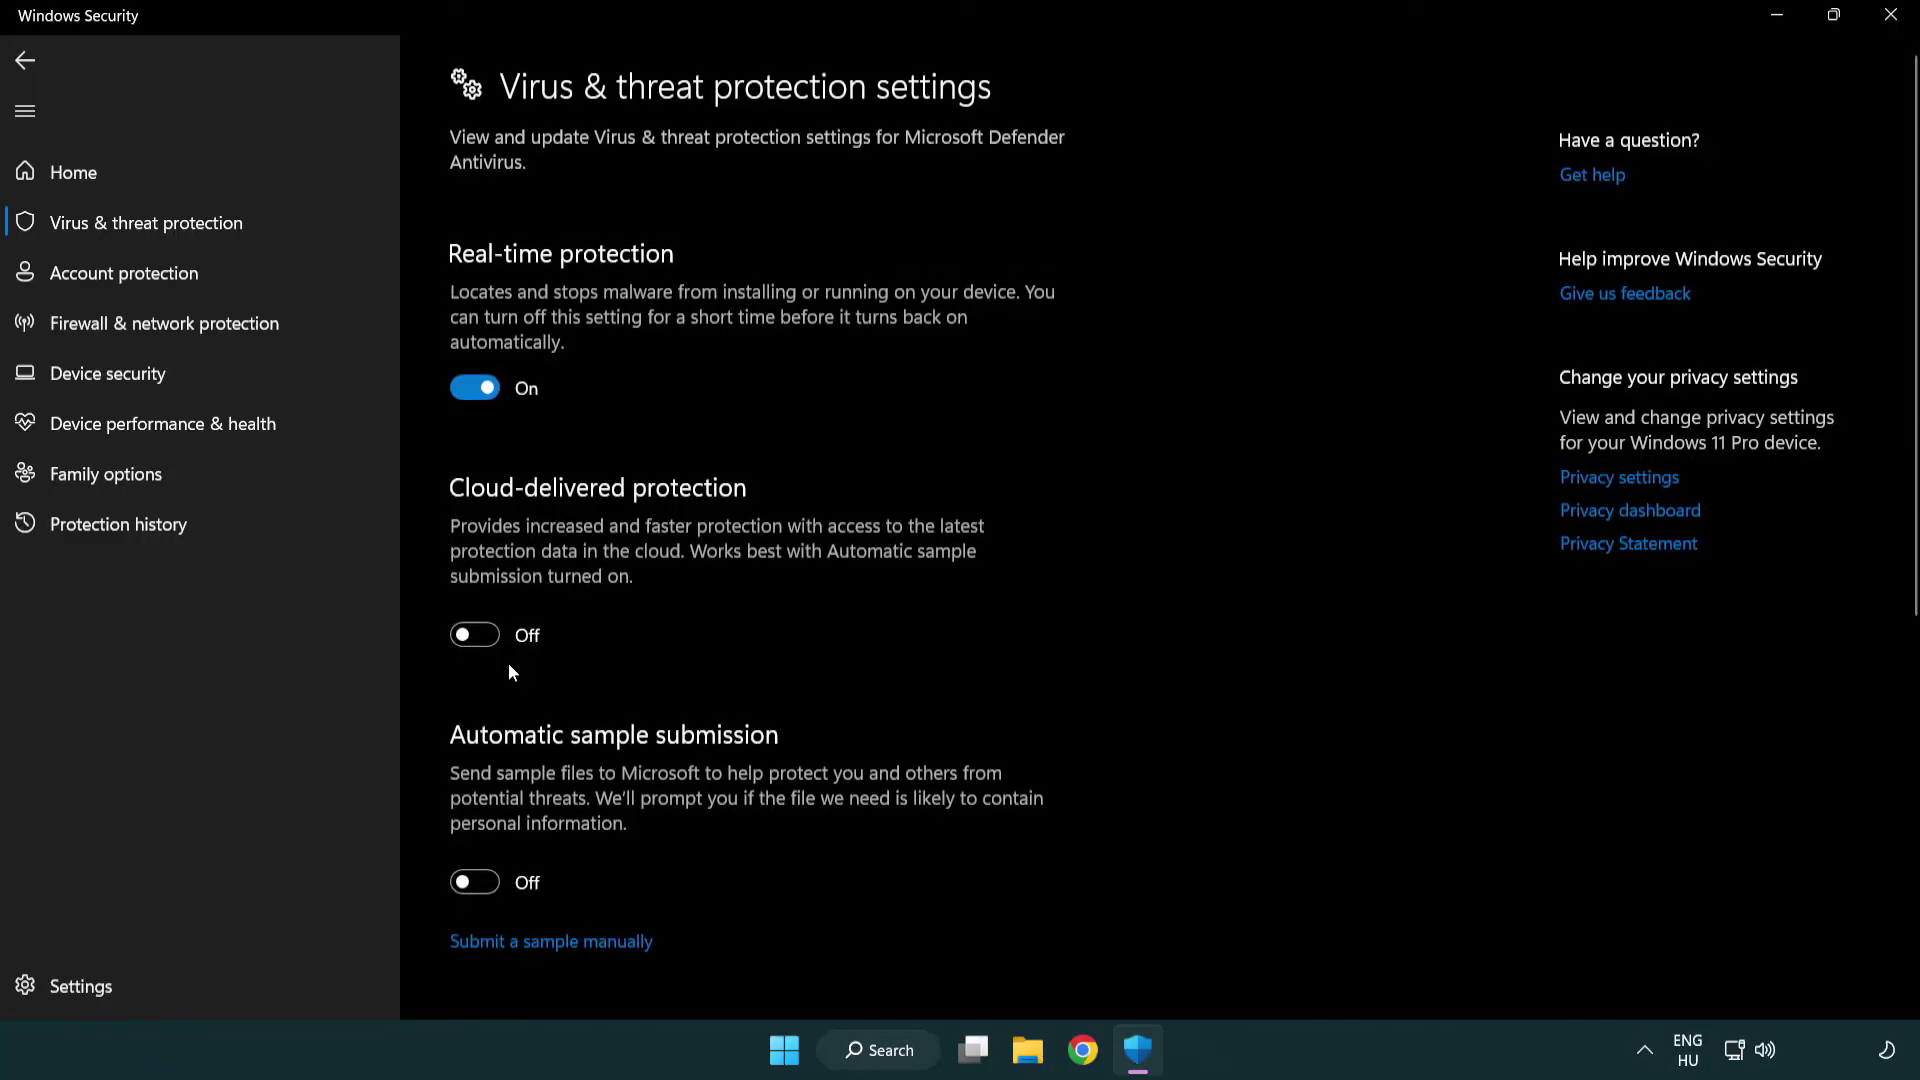
scroll(510, 665, down, 9)
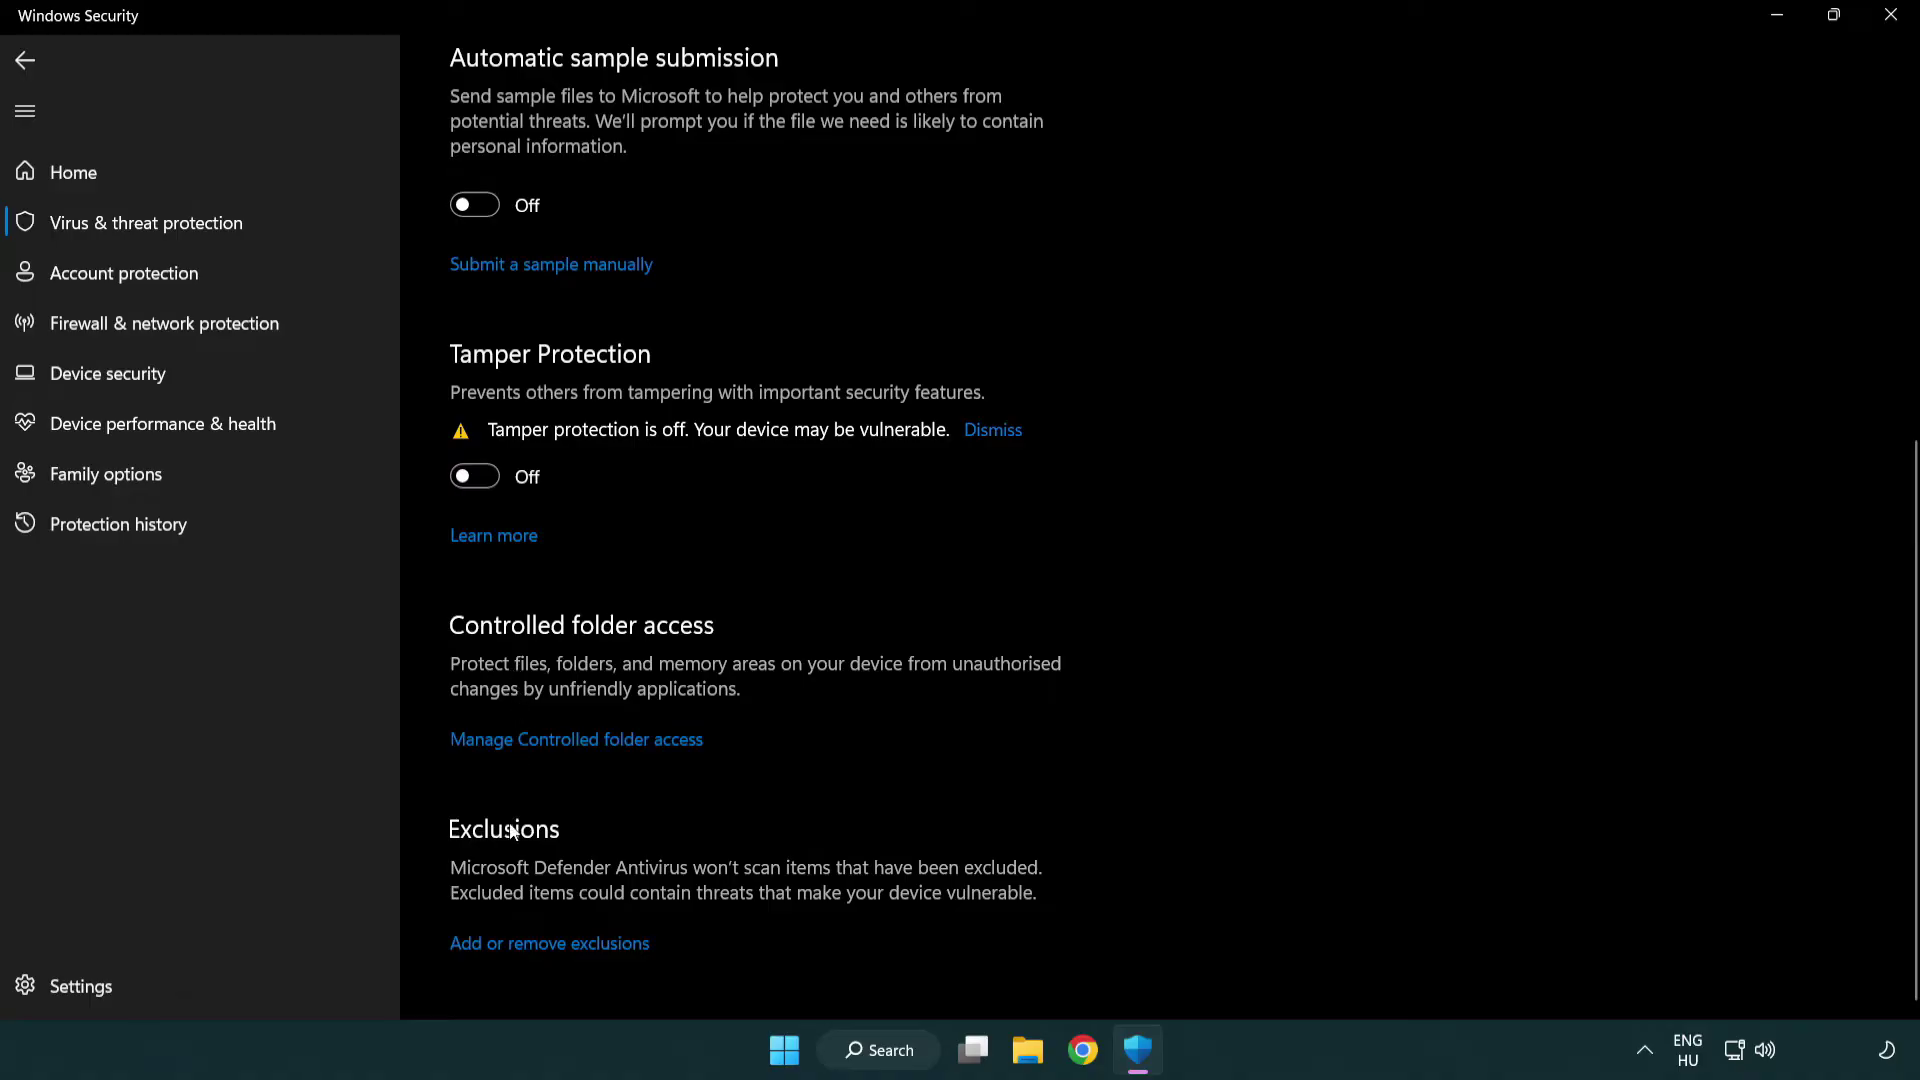
click(471, 948)
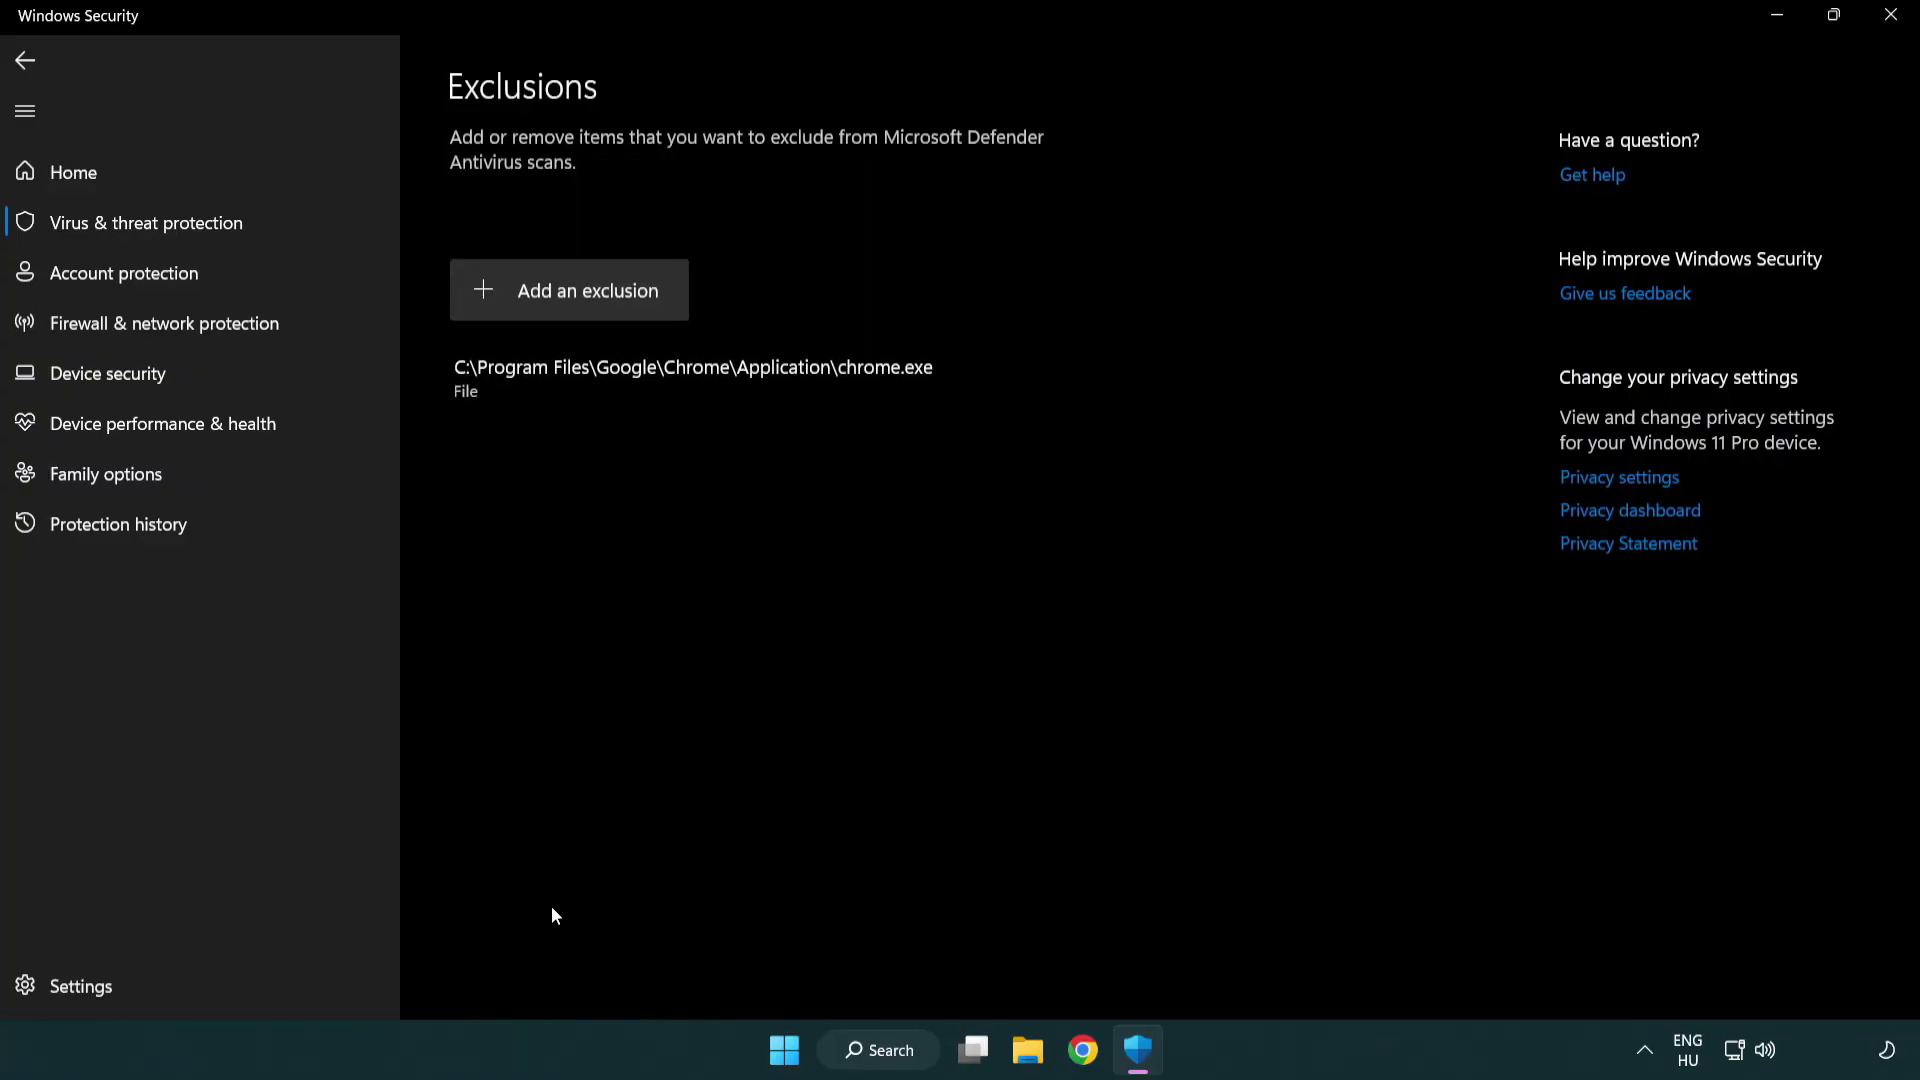
Add an exclusion, choose the item type, and navigate the file picker up to This PC
click(578, 301)
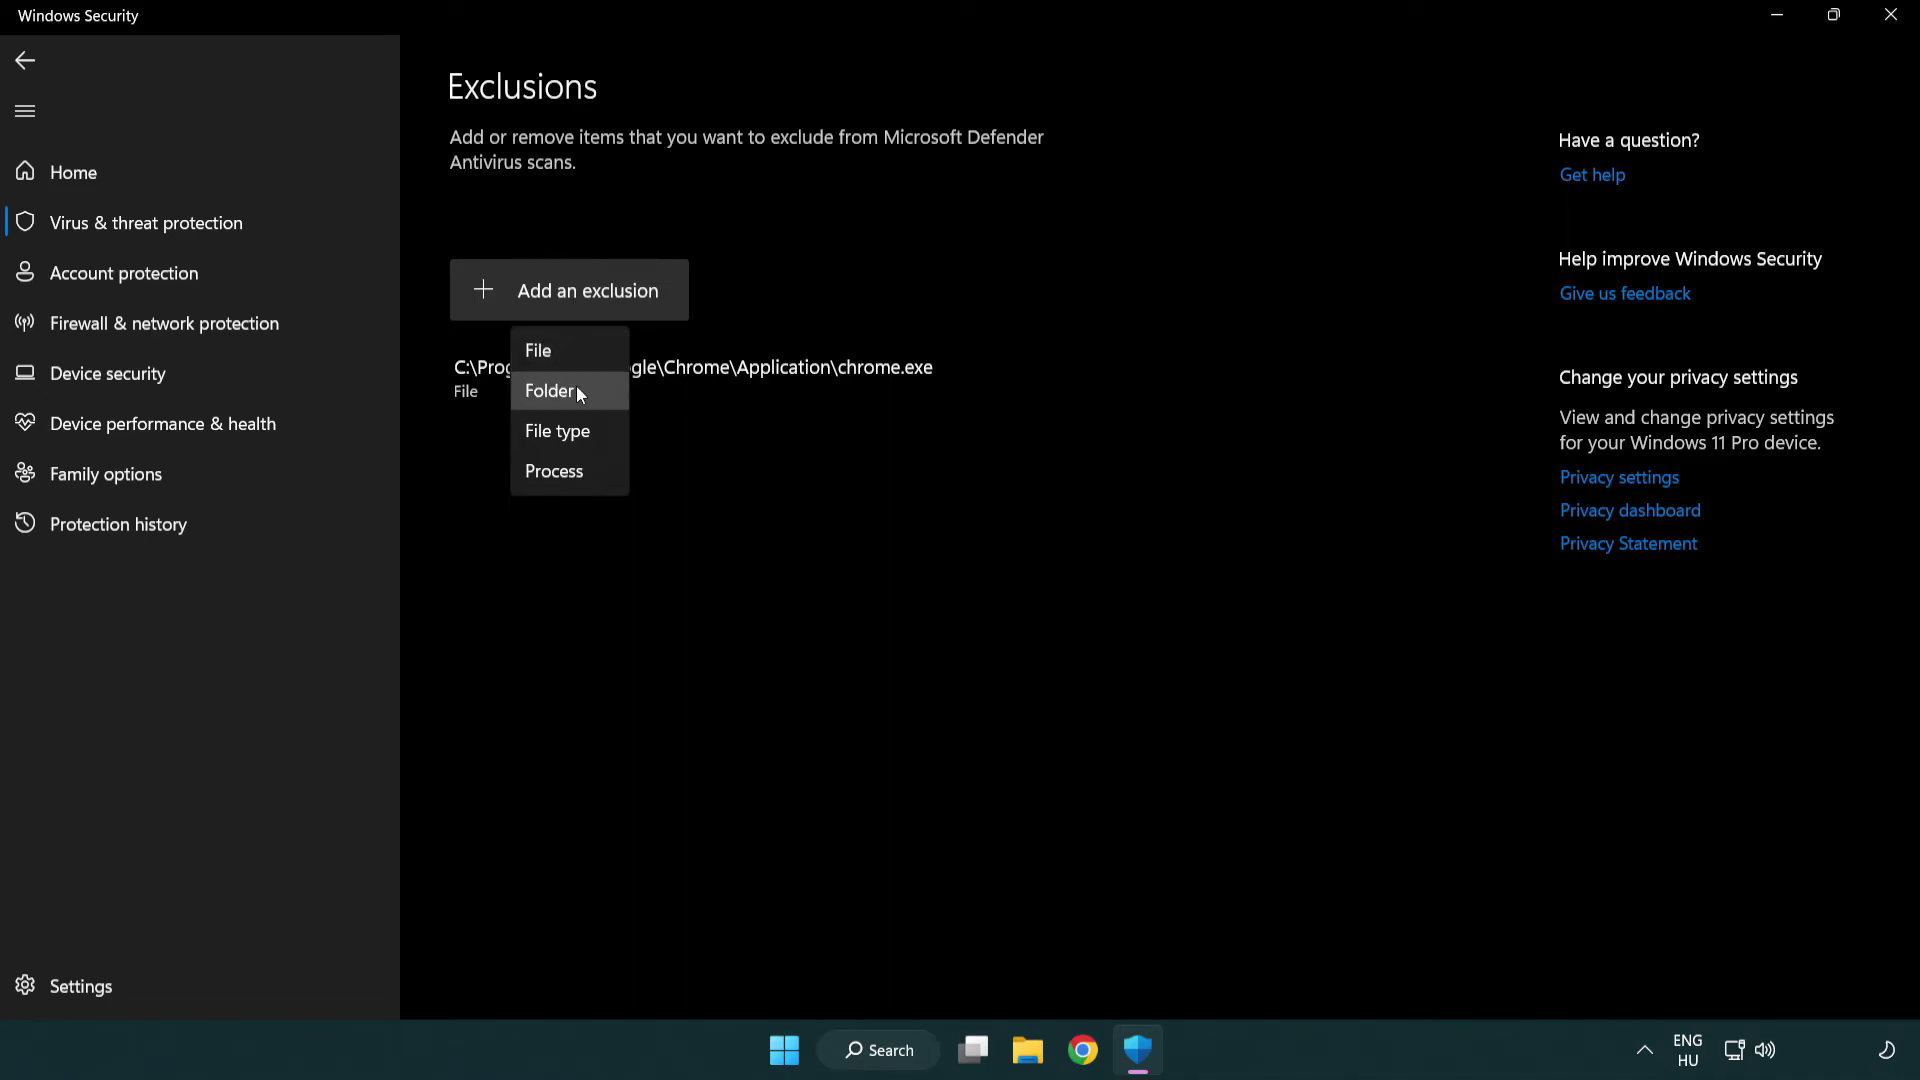
click(578, 355)
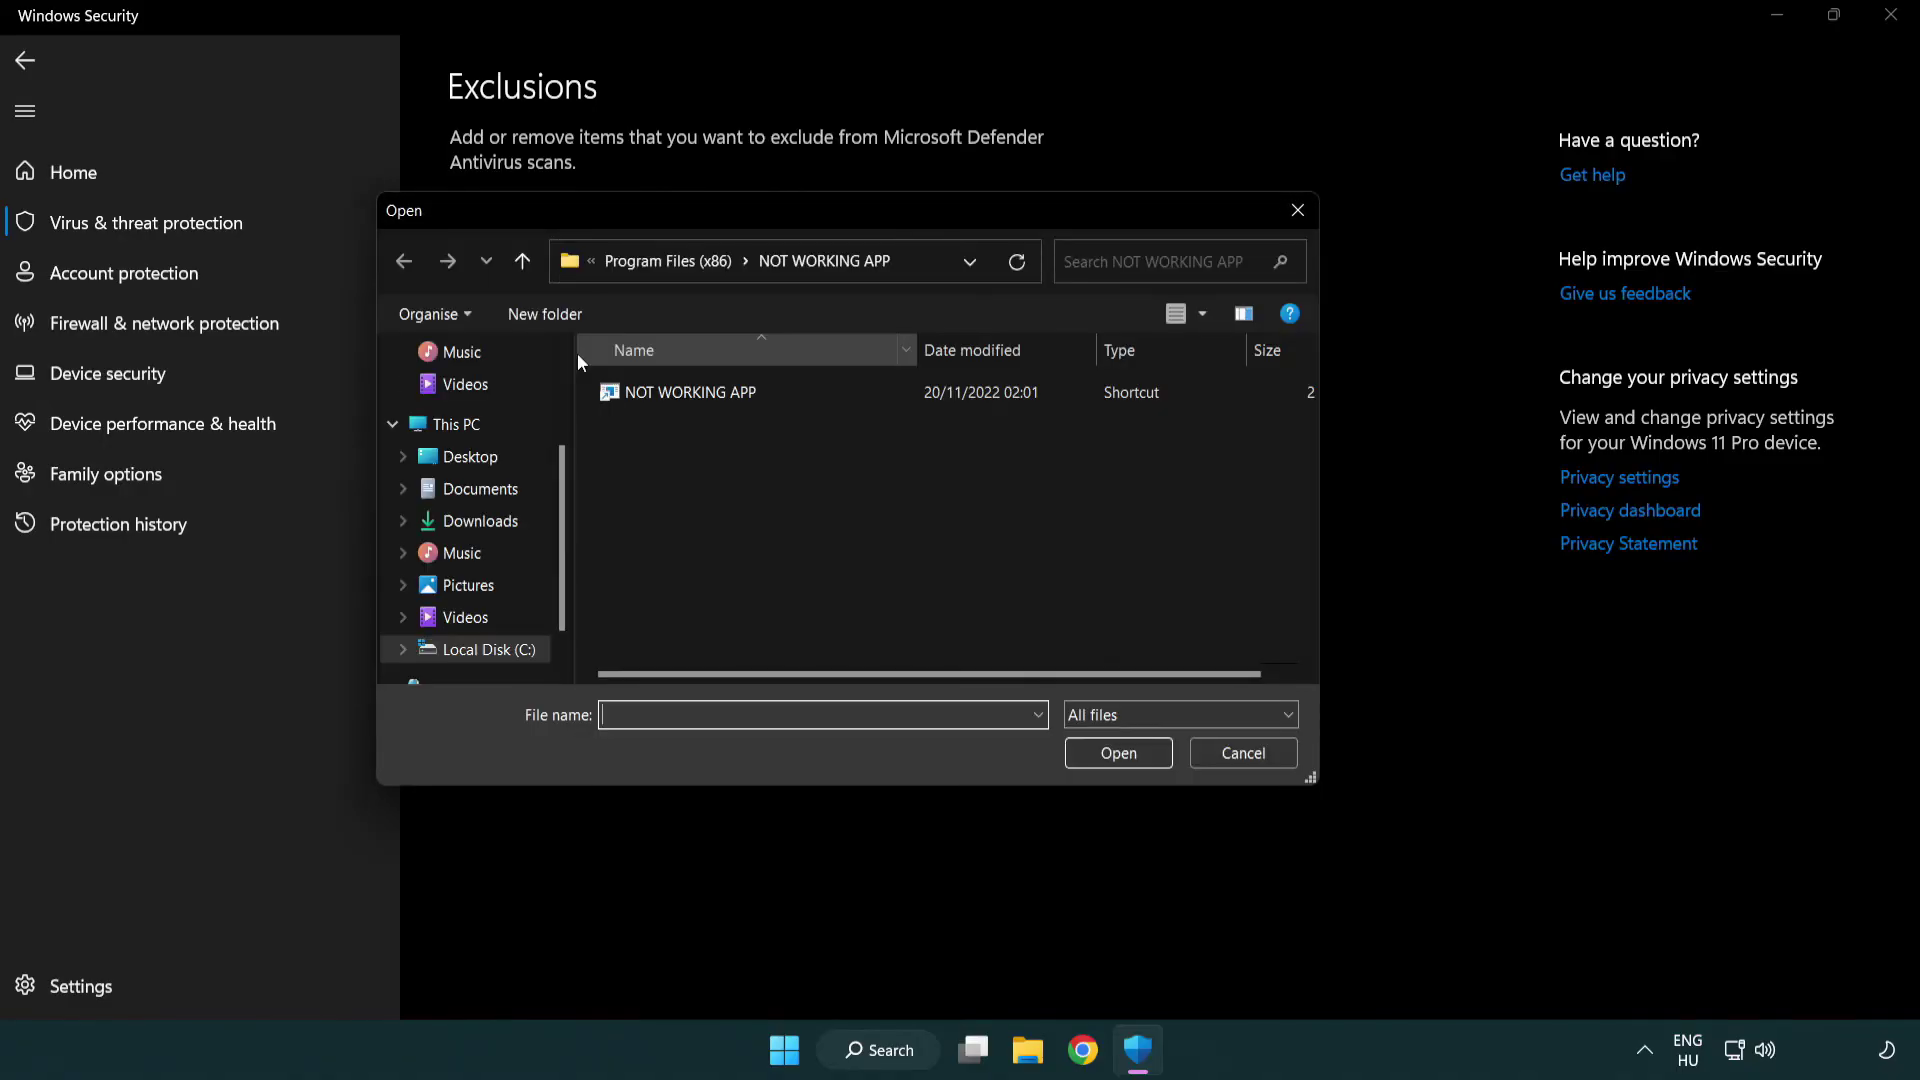
click(650, 264)
click(655, 264)
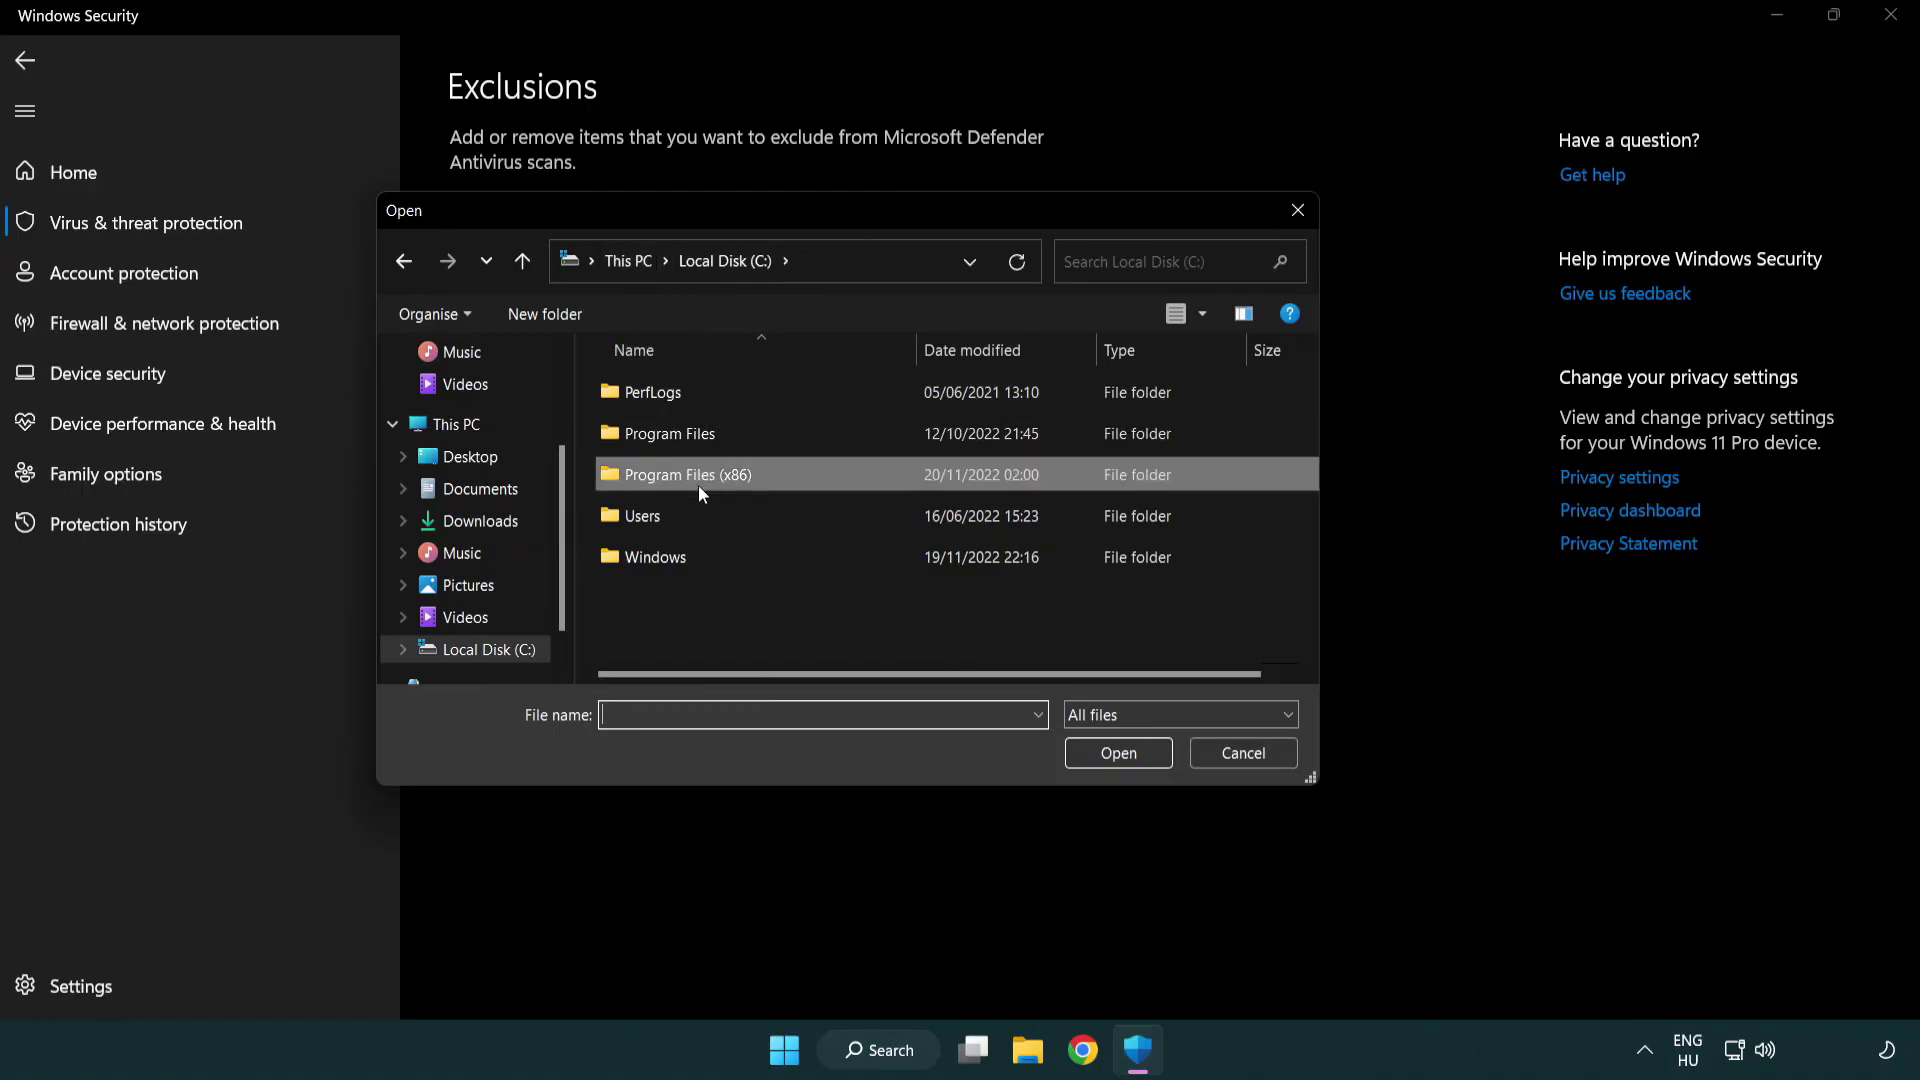
click(640, 262)
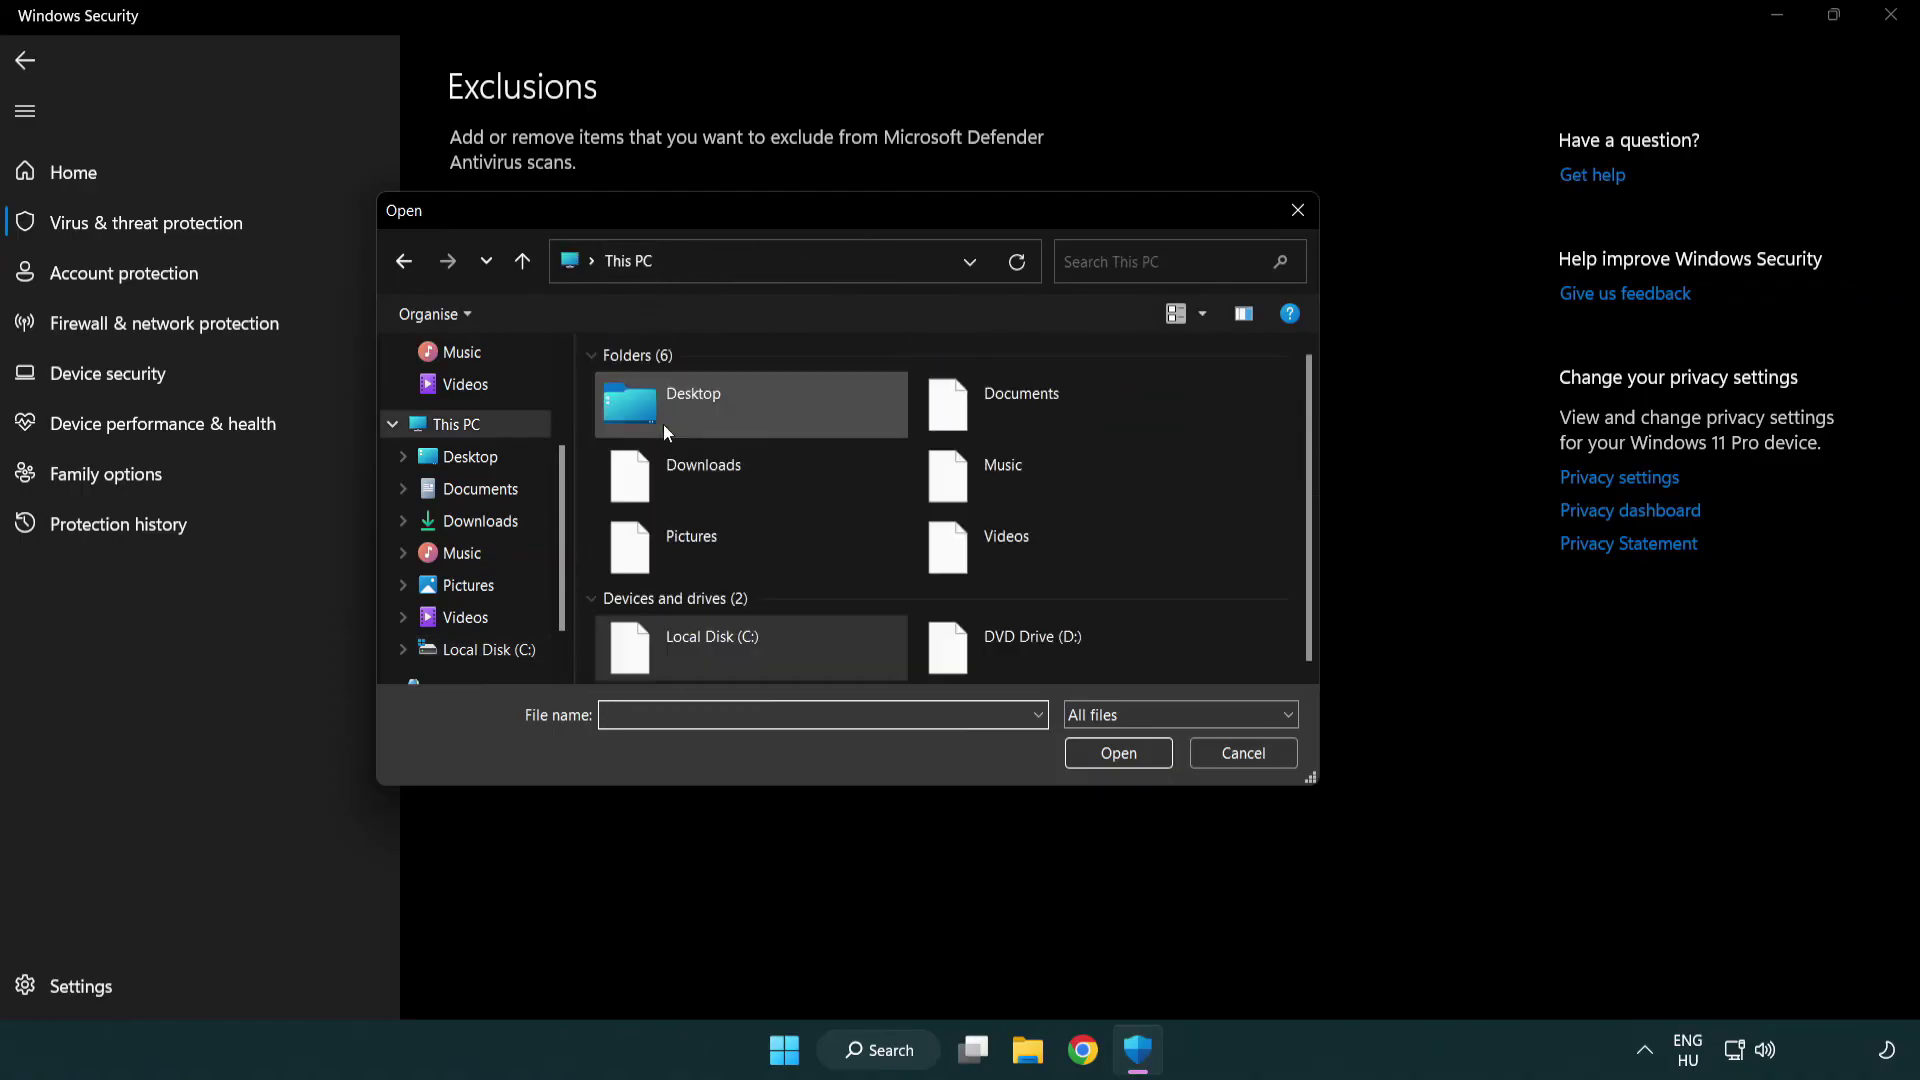
Browse to C:\Program Files (x86)\NOT WORKING APP and confirm the NOT WORKING APP item
double_click(715, 620)
click(705, 476)
double_click(705, 477)
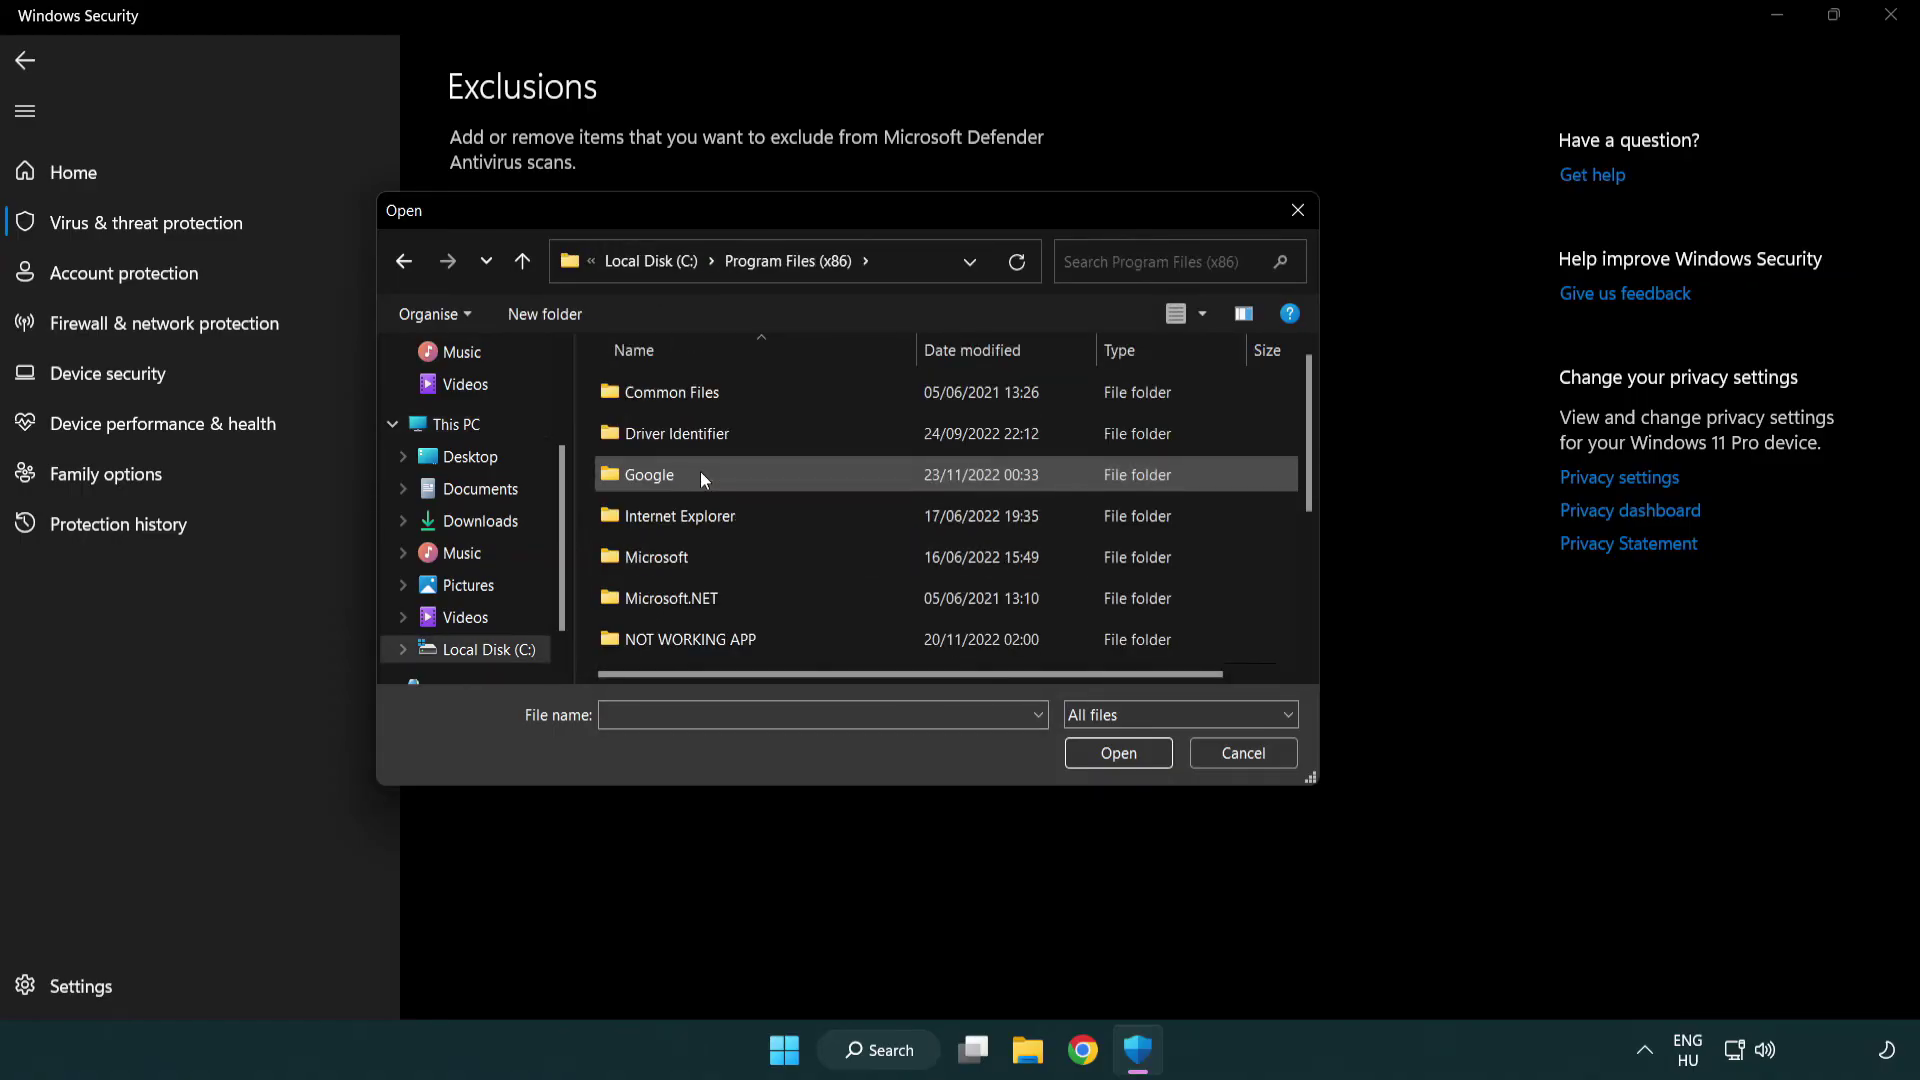
click(716, 642)
double_click(716, 642)
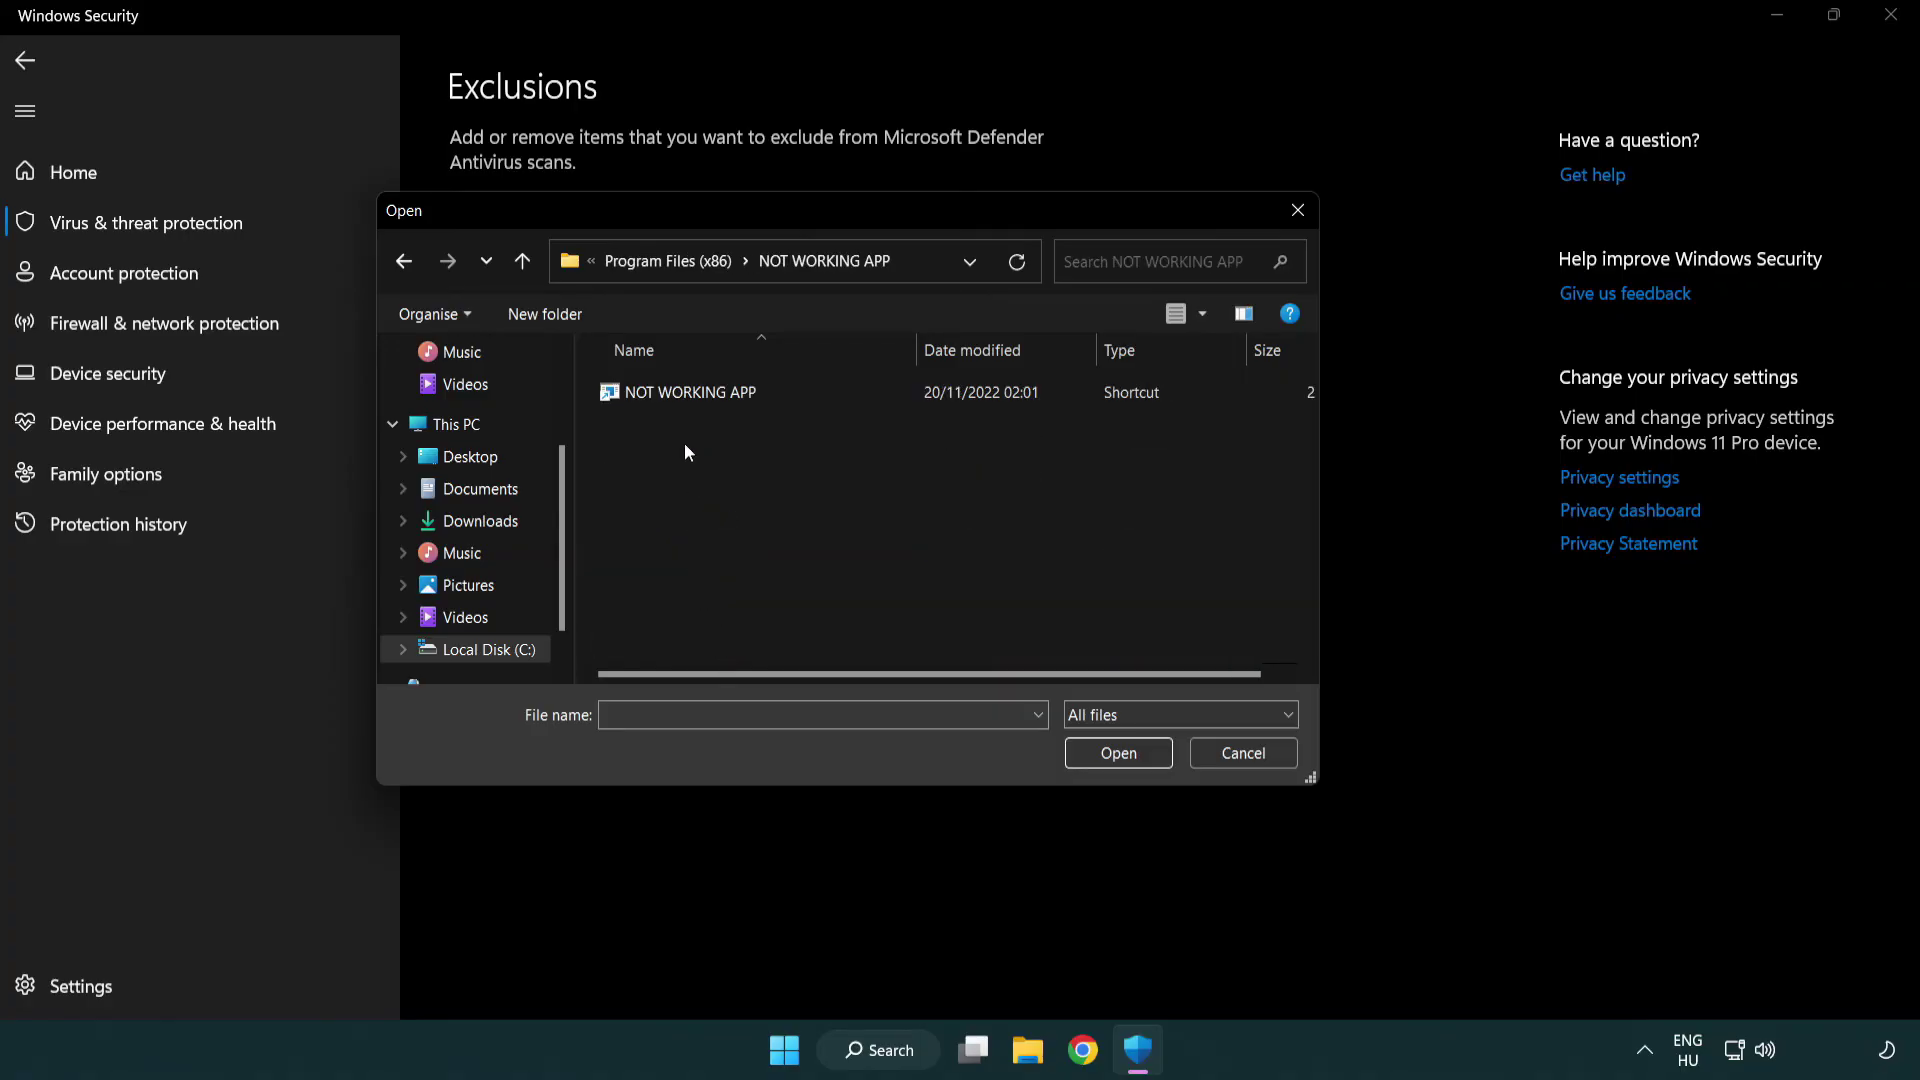
click(676, 390)
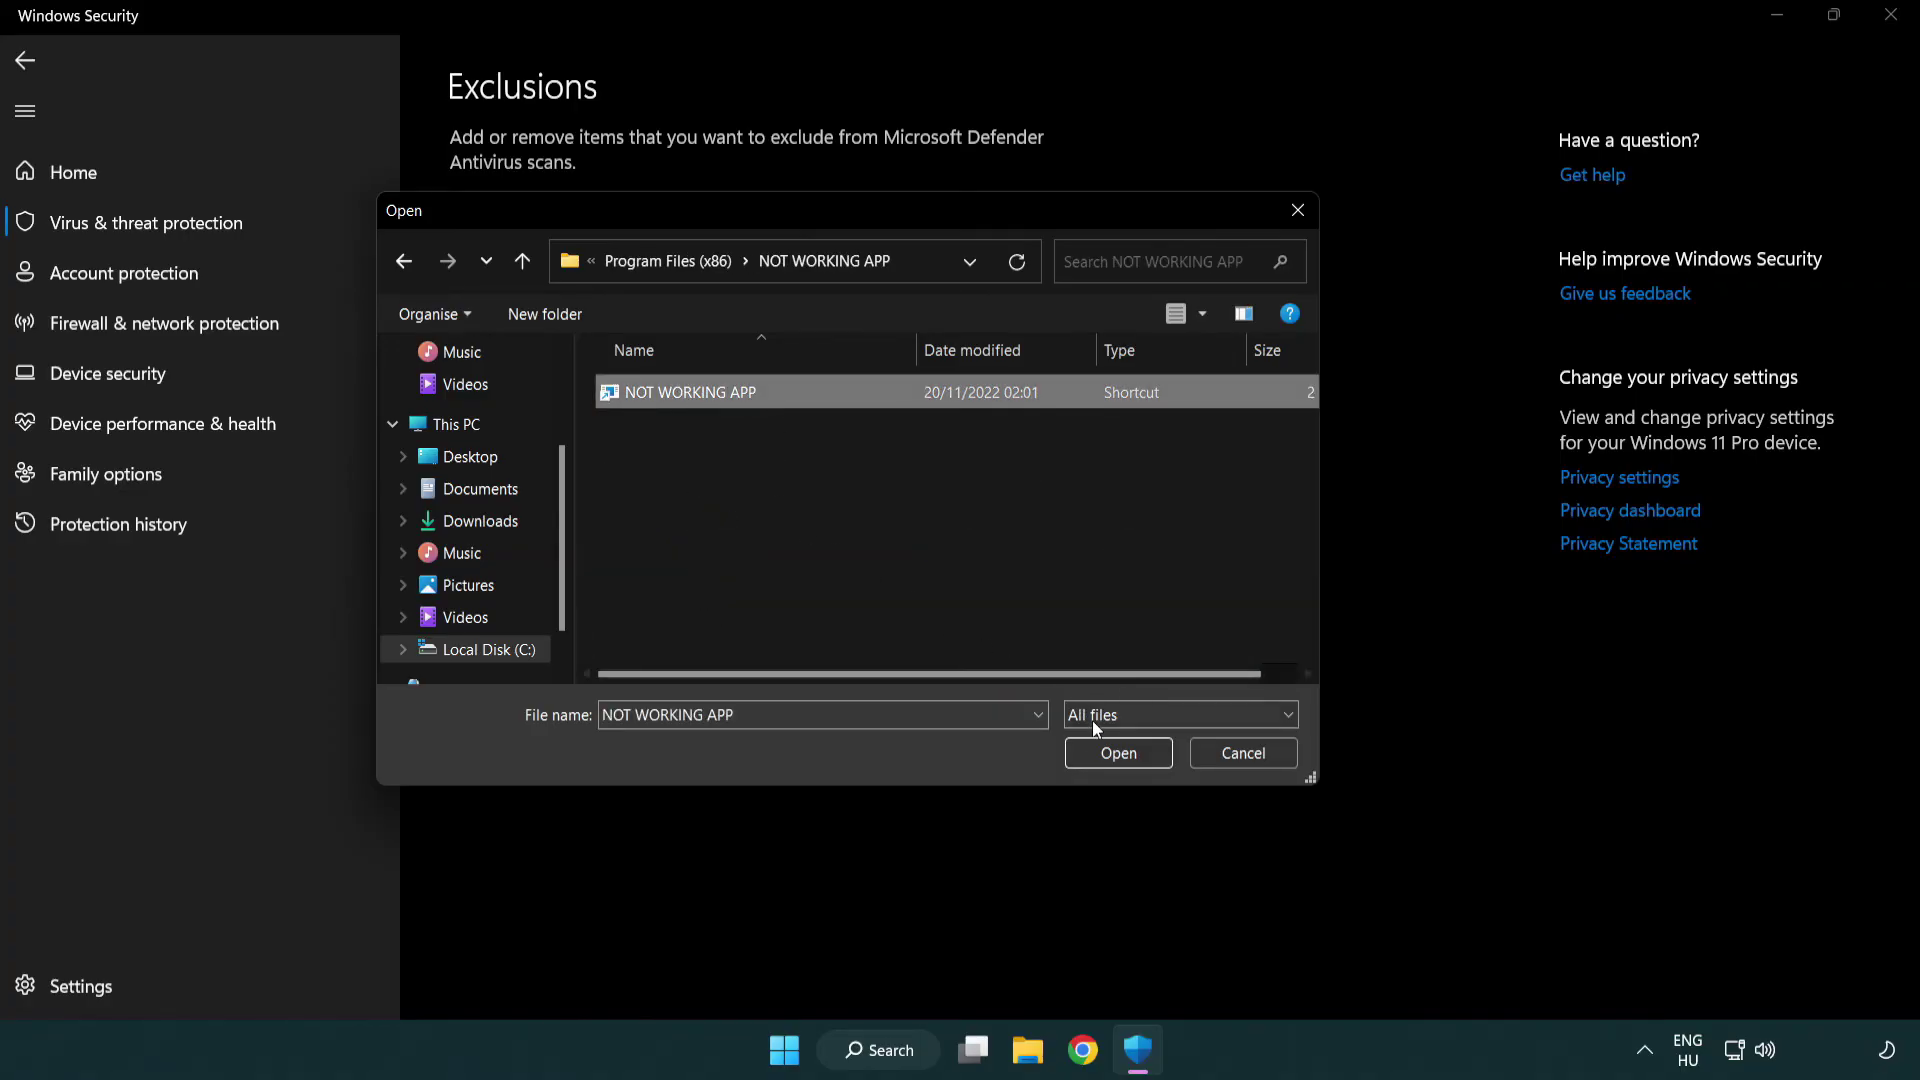
click(1114, 761)
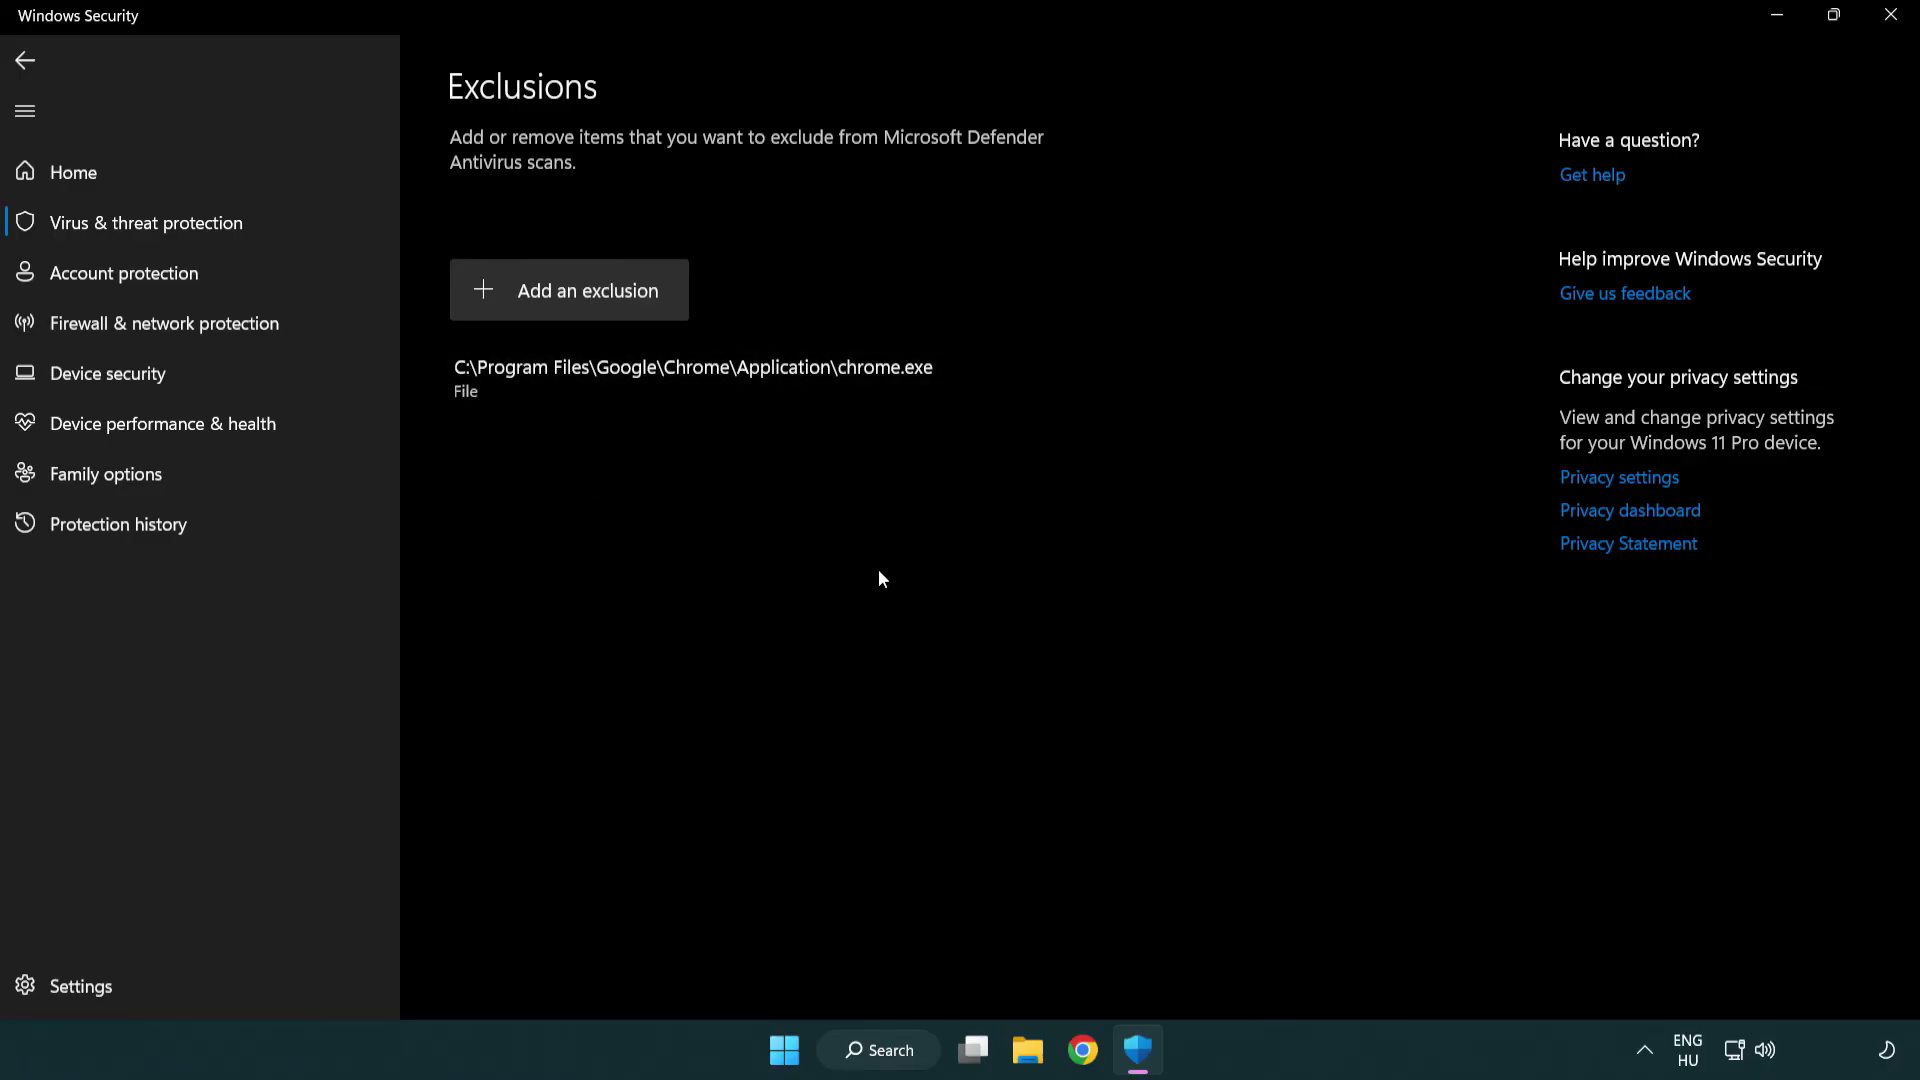
Close Windows Security and bring up the Start menu's sleep, shut down and restart options
click(1891, 14)
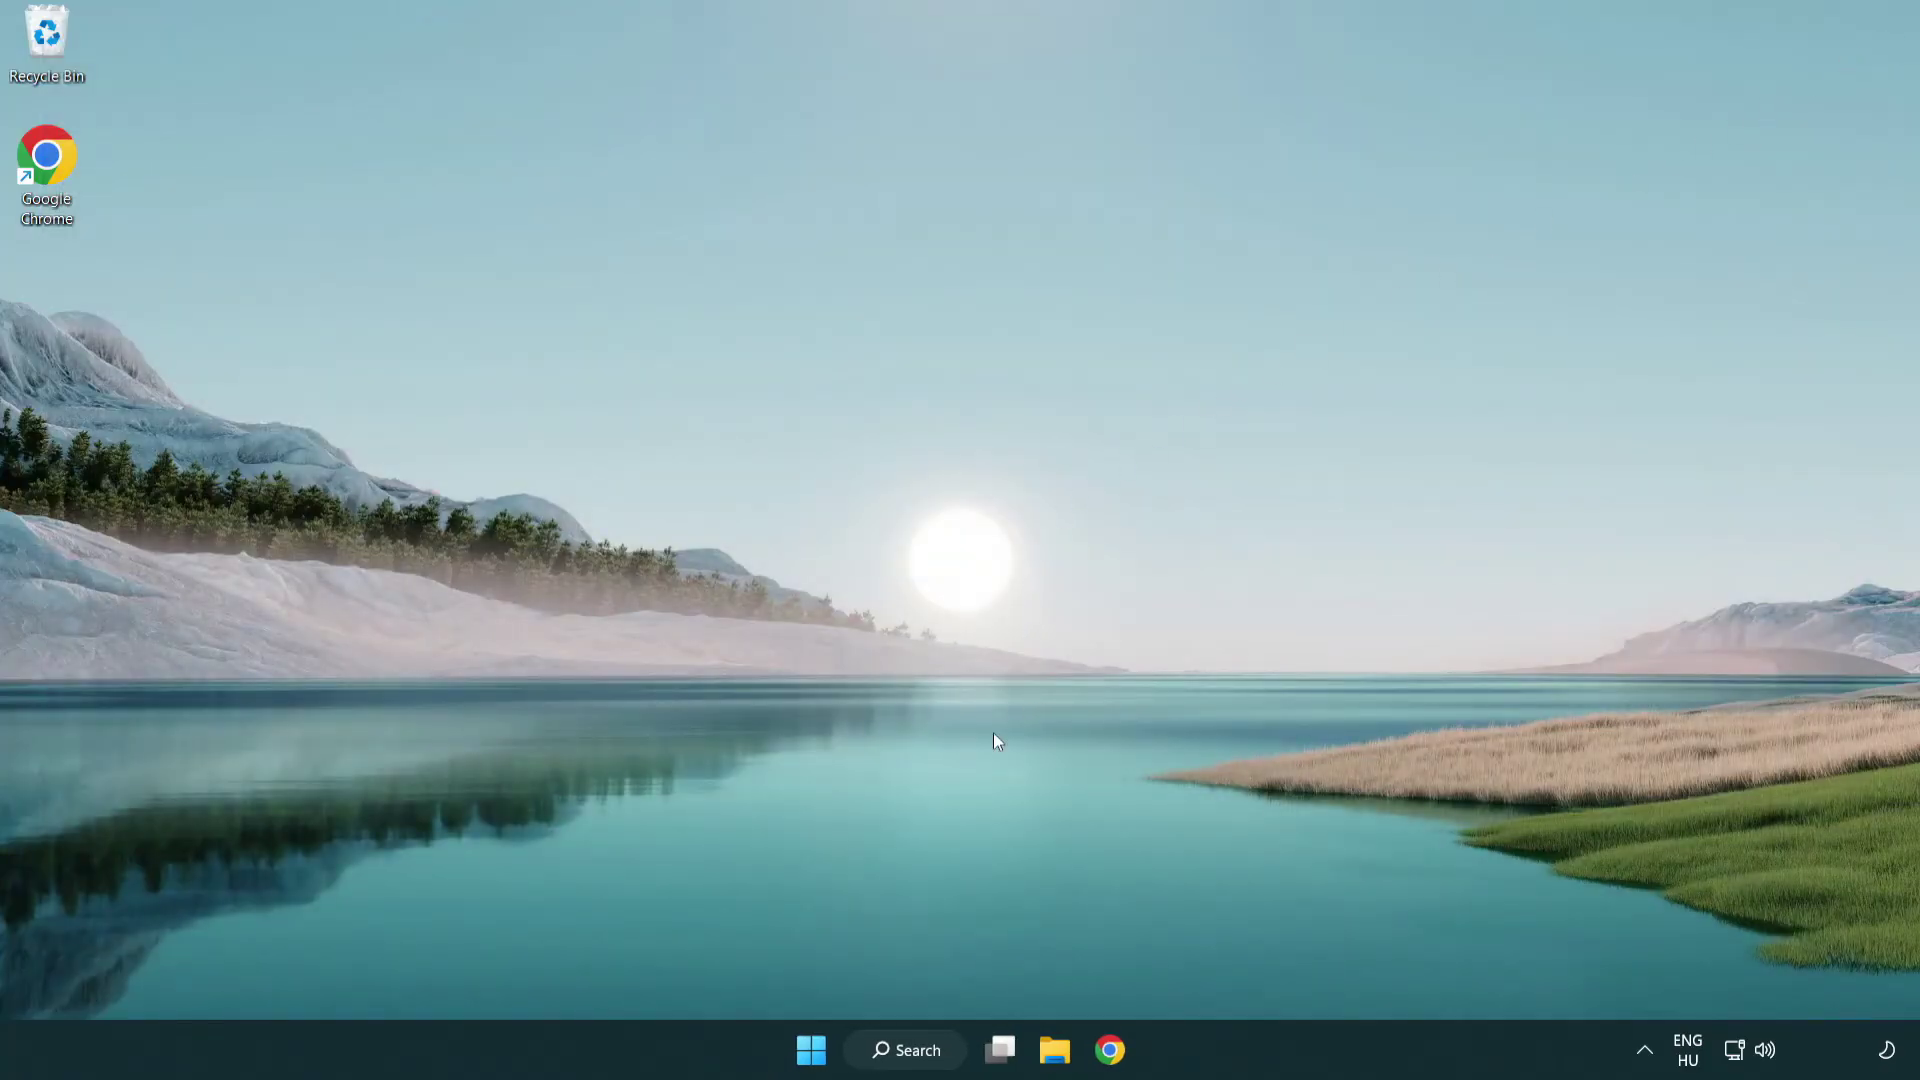
click(810, 1048)
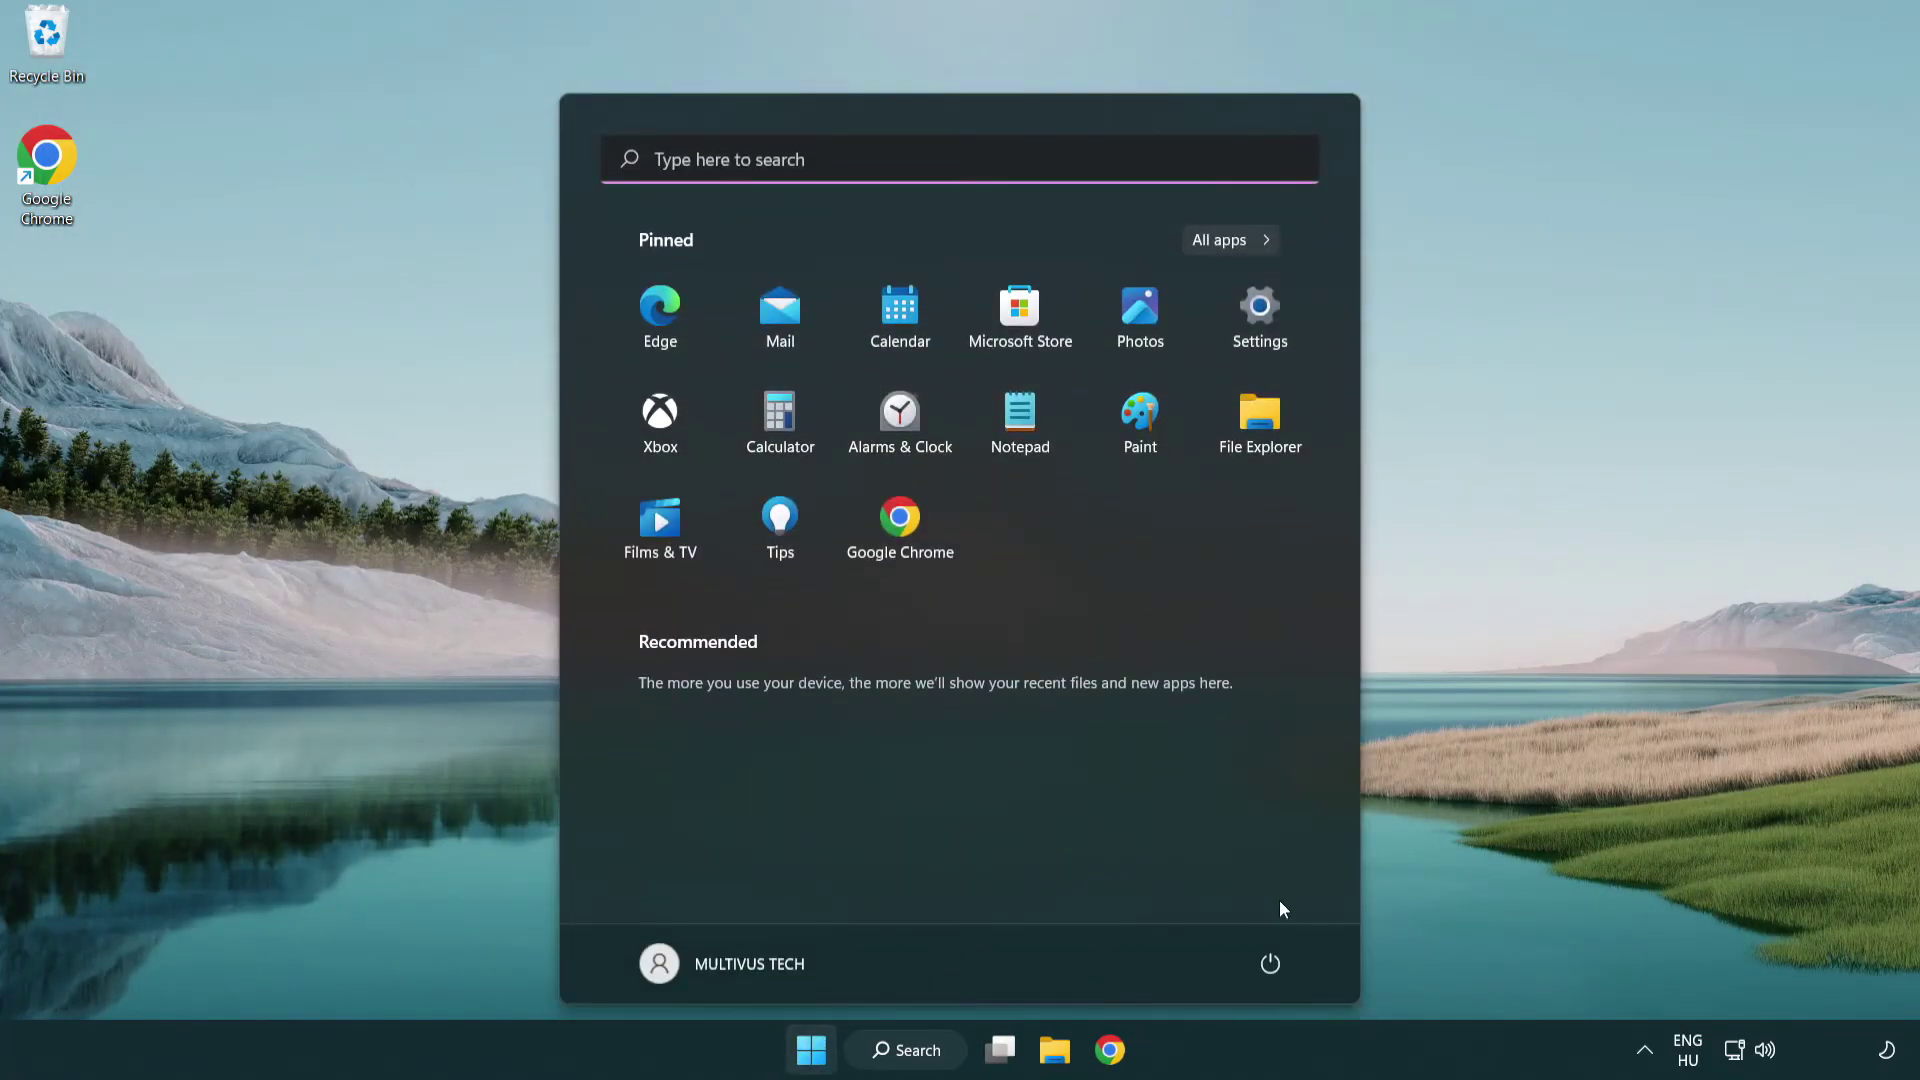
click(1270, 962)
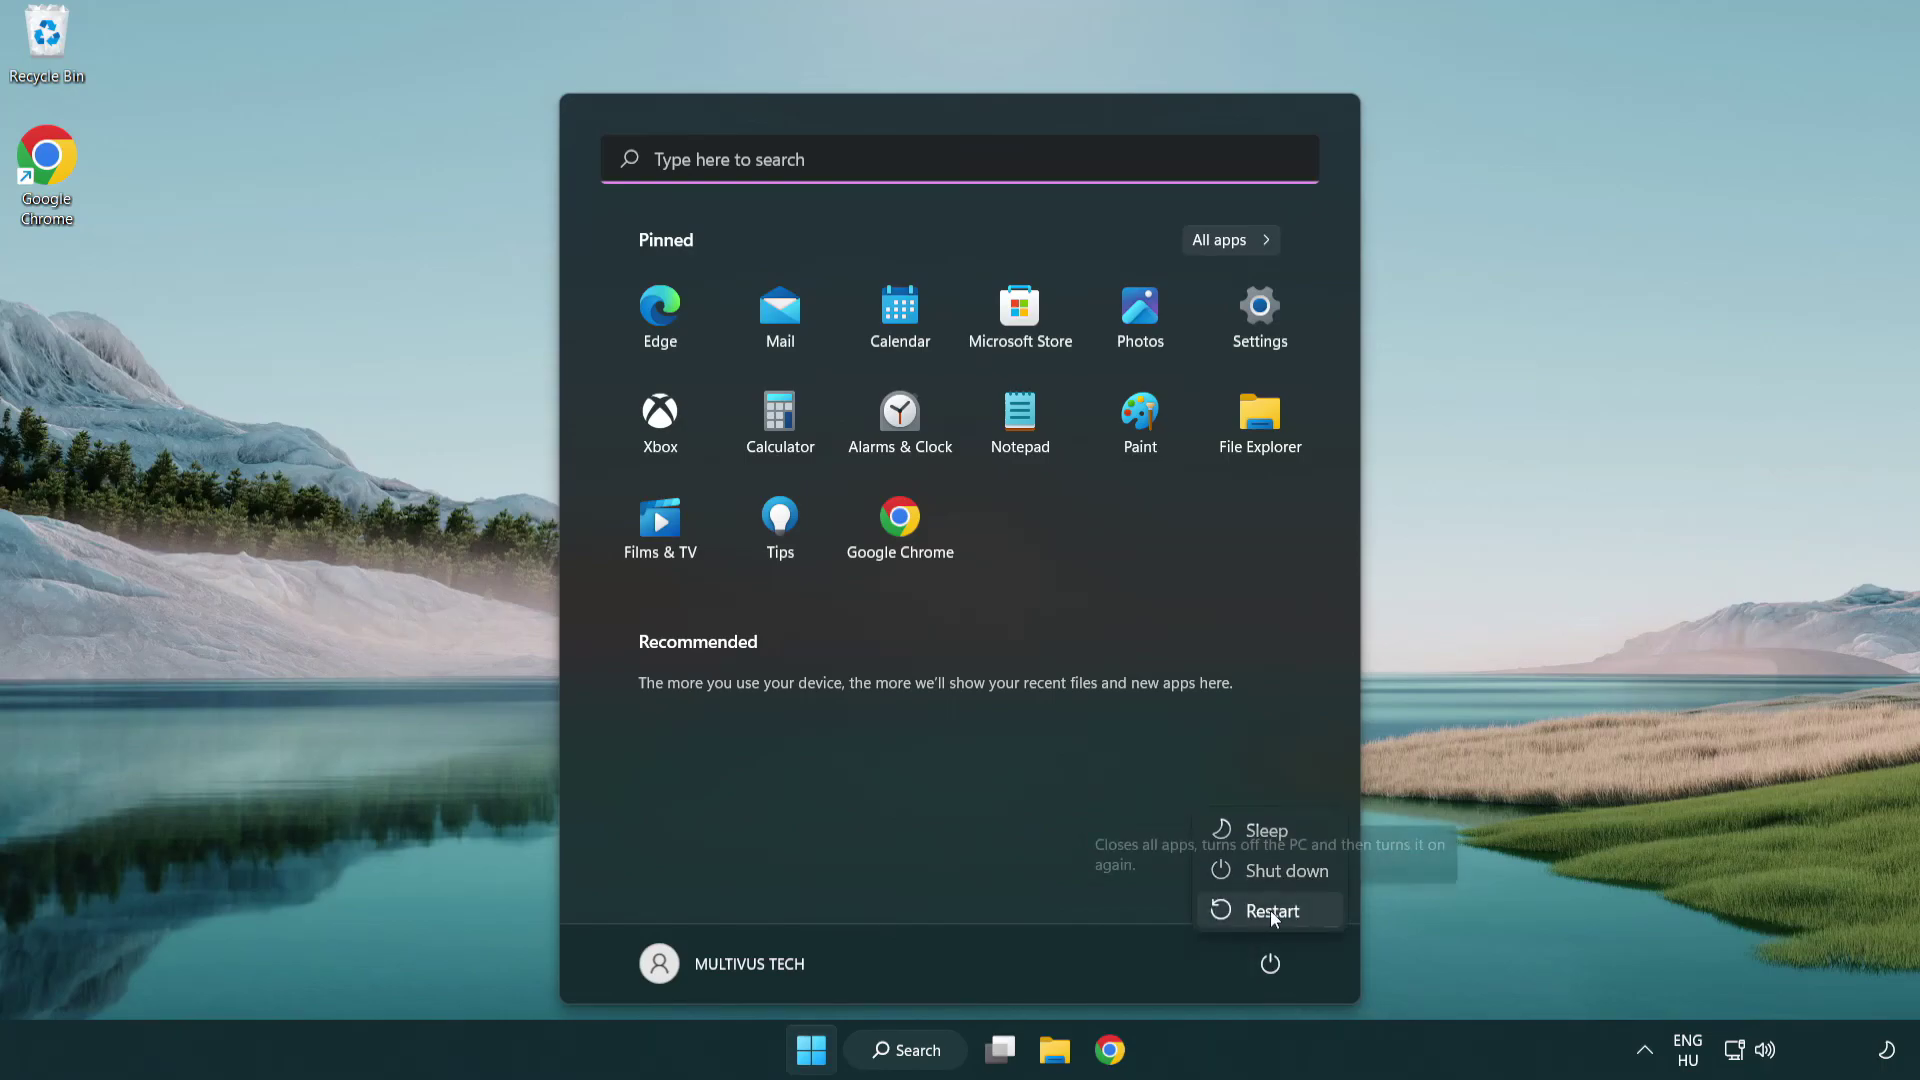